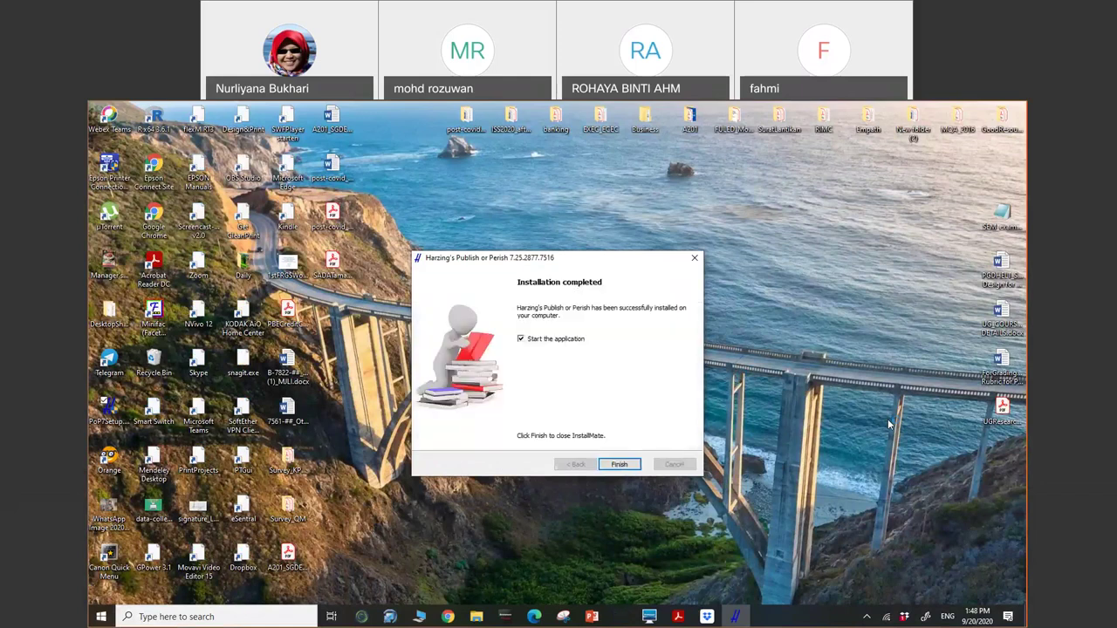
Finish the Publish or Perish installation with the application starting, and install the available 7.26.2899.7547 update
{"action": "left_click", "coordinate": [622, 463]}
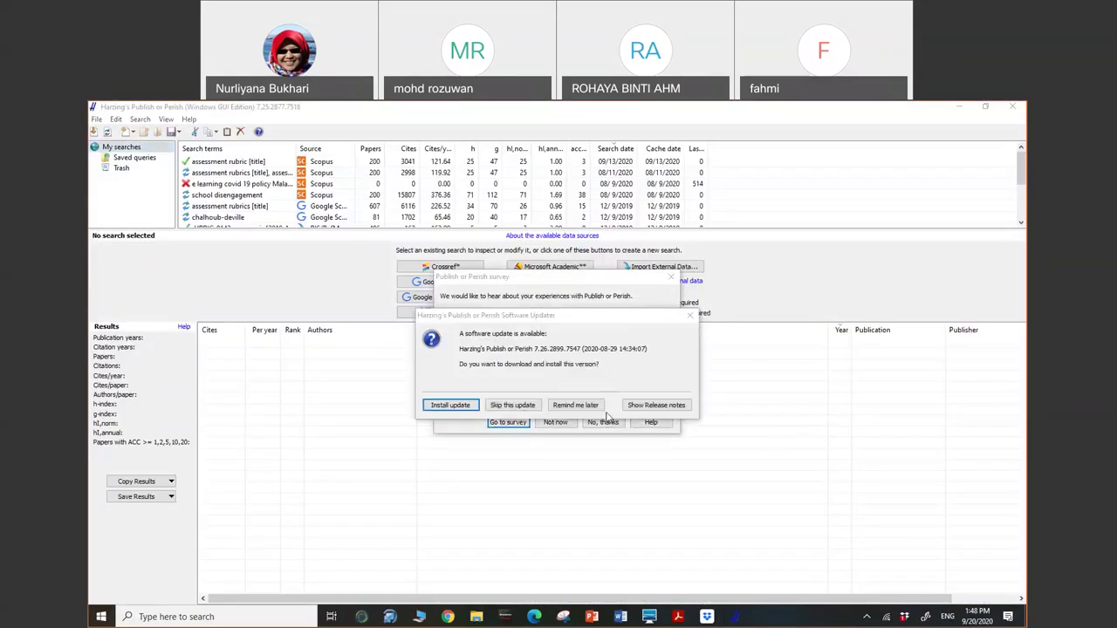
{"action": "left_click", "coordinate": [464, 405]}
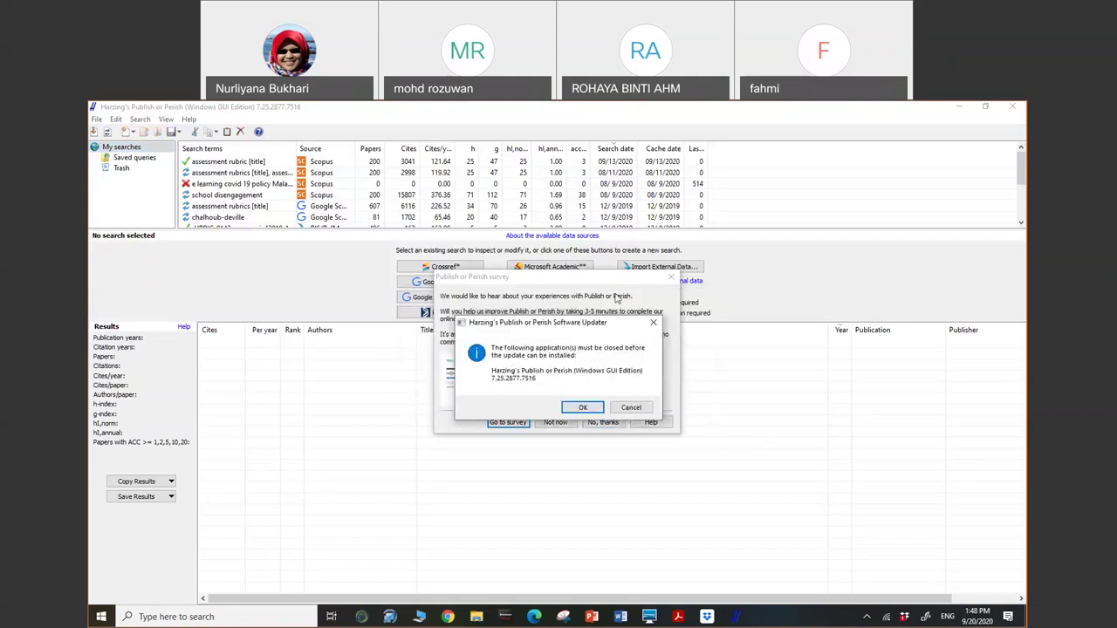
{"action": "left_click", "coordinate": [598, 408]}
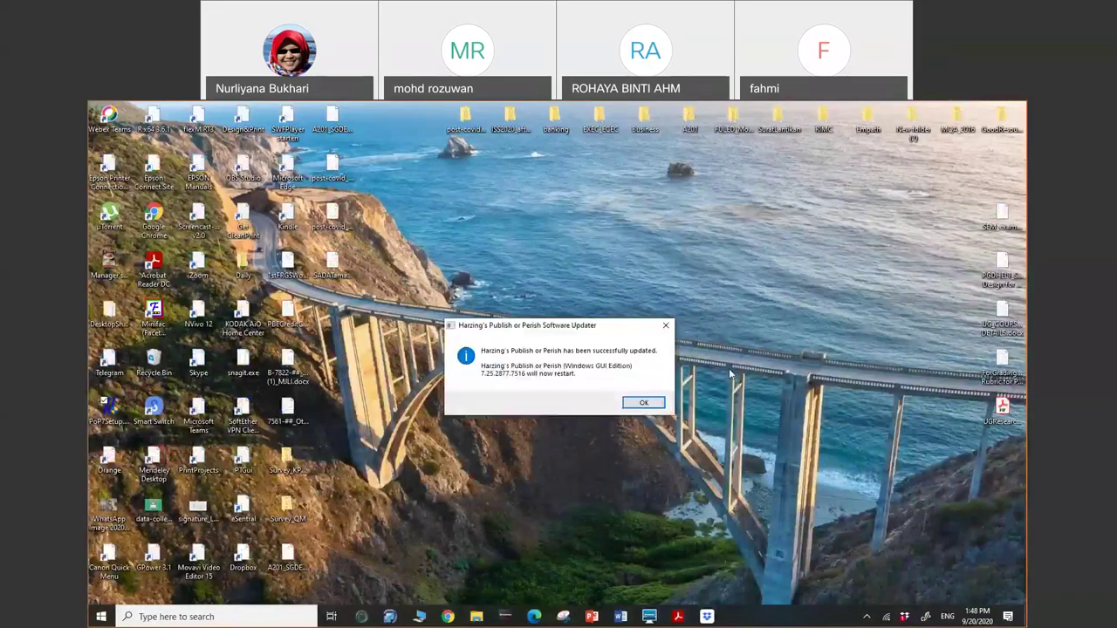
{"action": "left_click", "coordinate": [643, 403]}
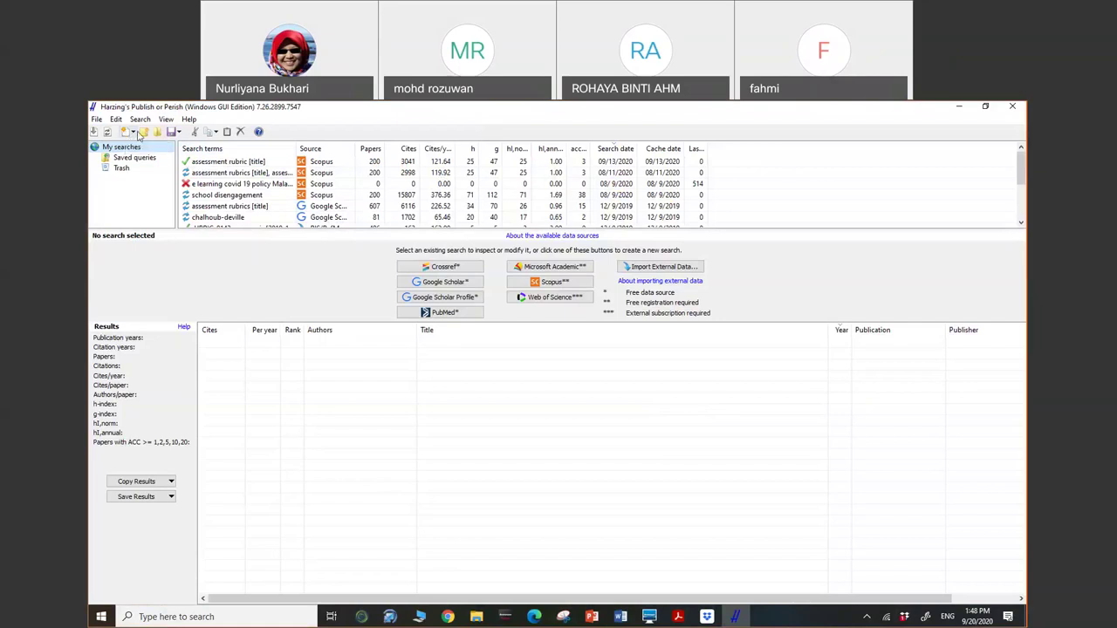
Create a new Scopus search in Publish or Perish
{"action": "left_click", "coordinate": [133, 132]}
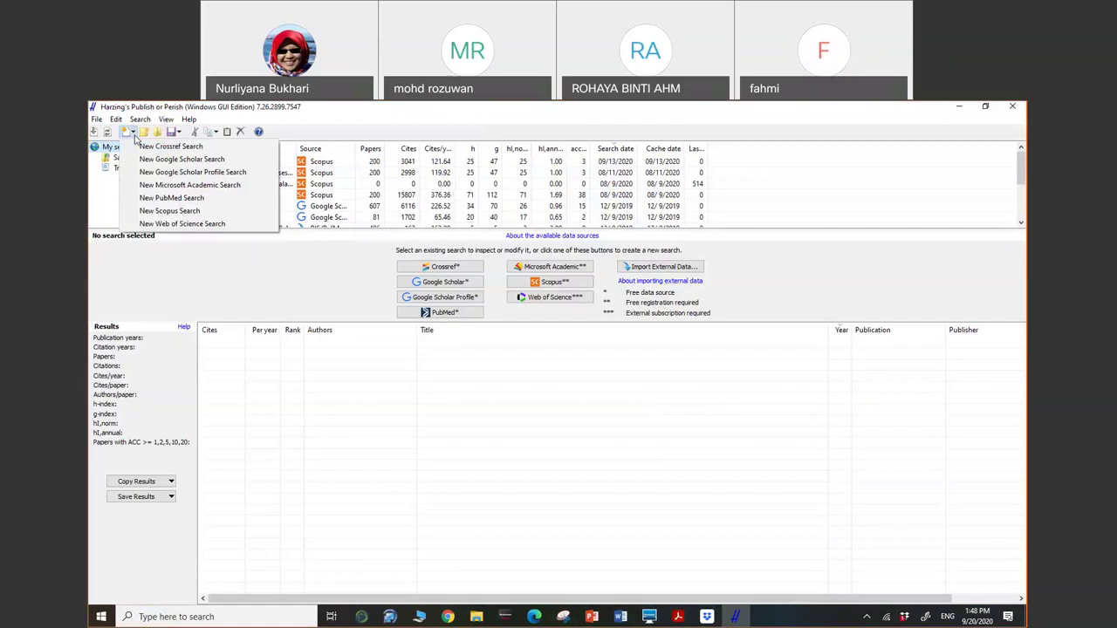
{"action": "key", "text": "Down"}
{"action": "key", "text": "Down"}
{"action": "key", "text": "Down"}
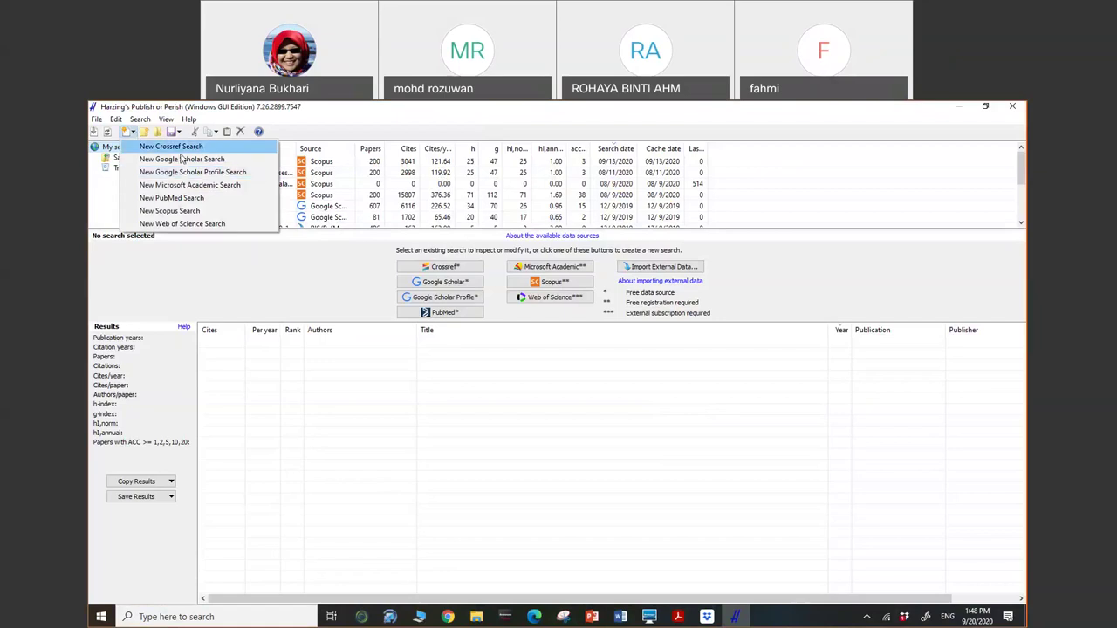
{"action": "left_click", "coordinate": [184, 213]}
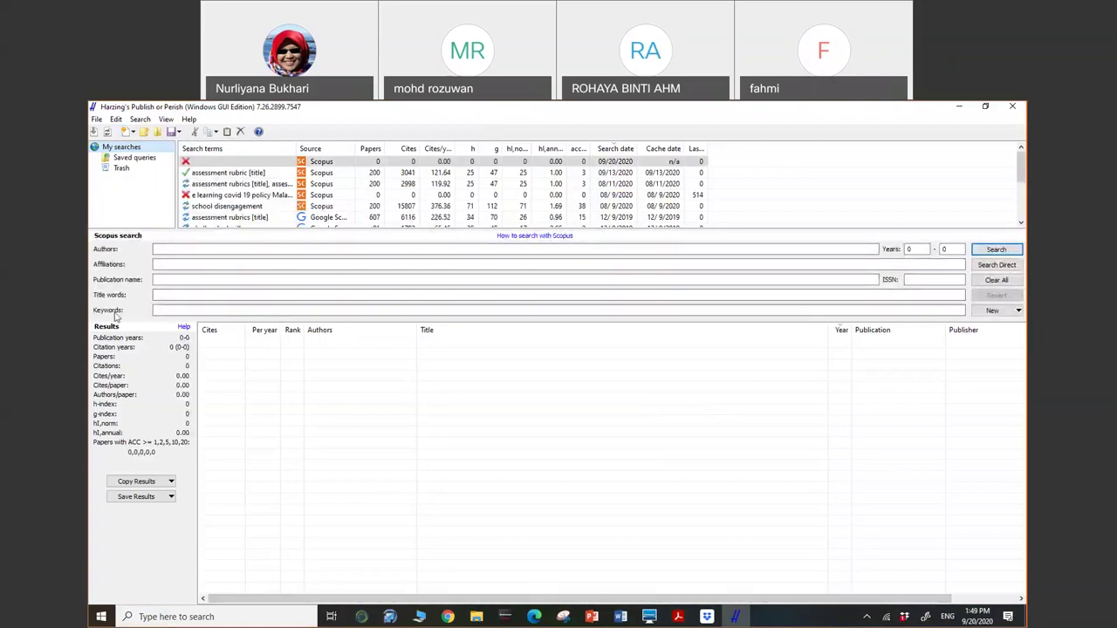
Run the Scopus search with the title words "creative leadership"
{"action": "left_click", "coordinate": [160, 296]}
{"action": "type", "text": "ke"}
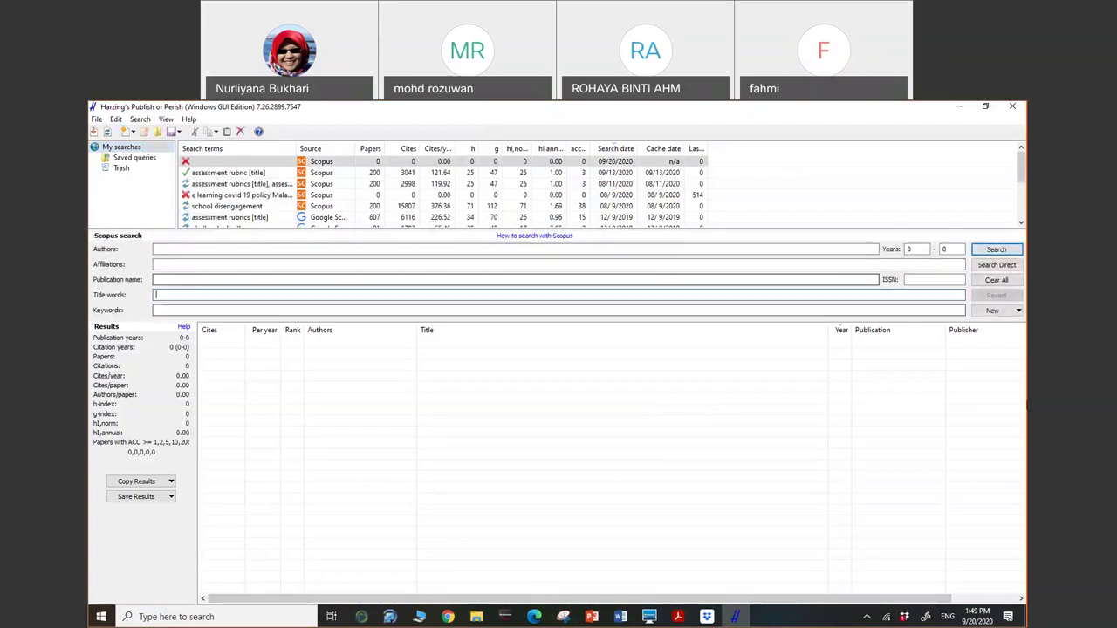
{"action": "key", "text": "BackSpace"}
{"action": "key", "text": "BackSpace"}
{"action": "type", "text": "creati"}
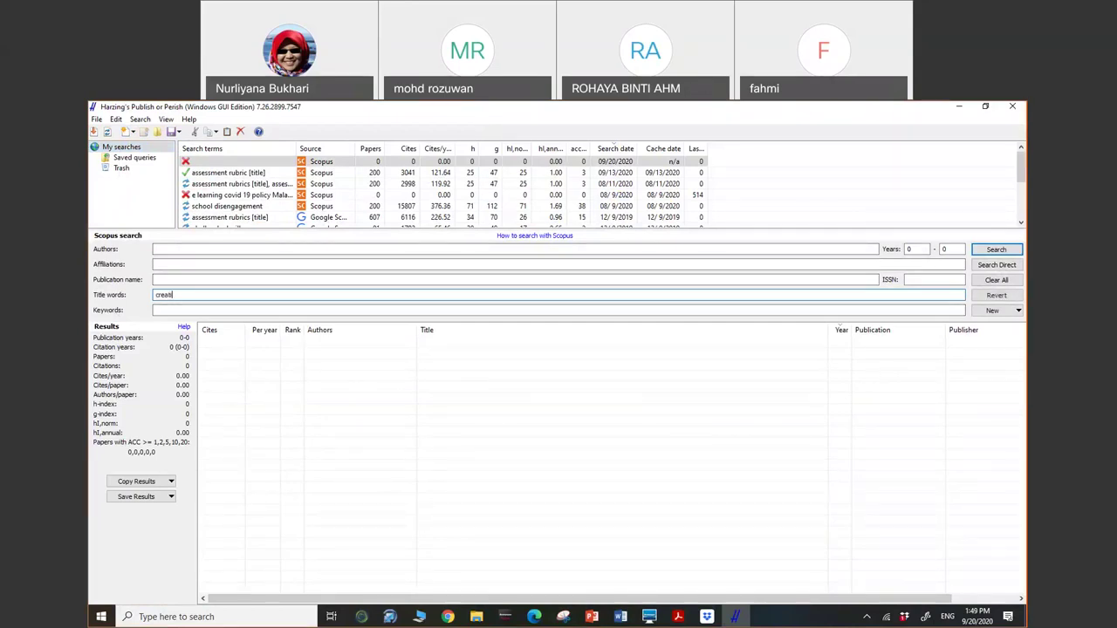
{"action": "type", "text": "ve leadership"}
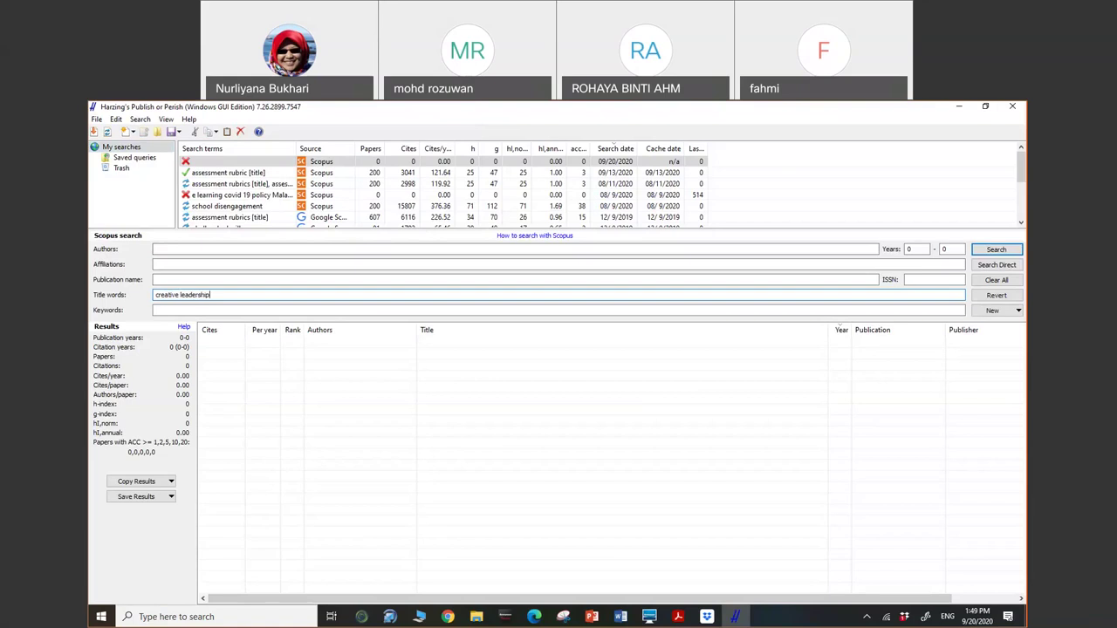
{"action": "left_click", "coordinate": [996, 251]}
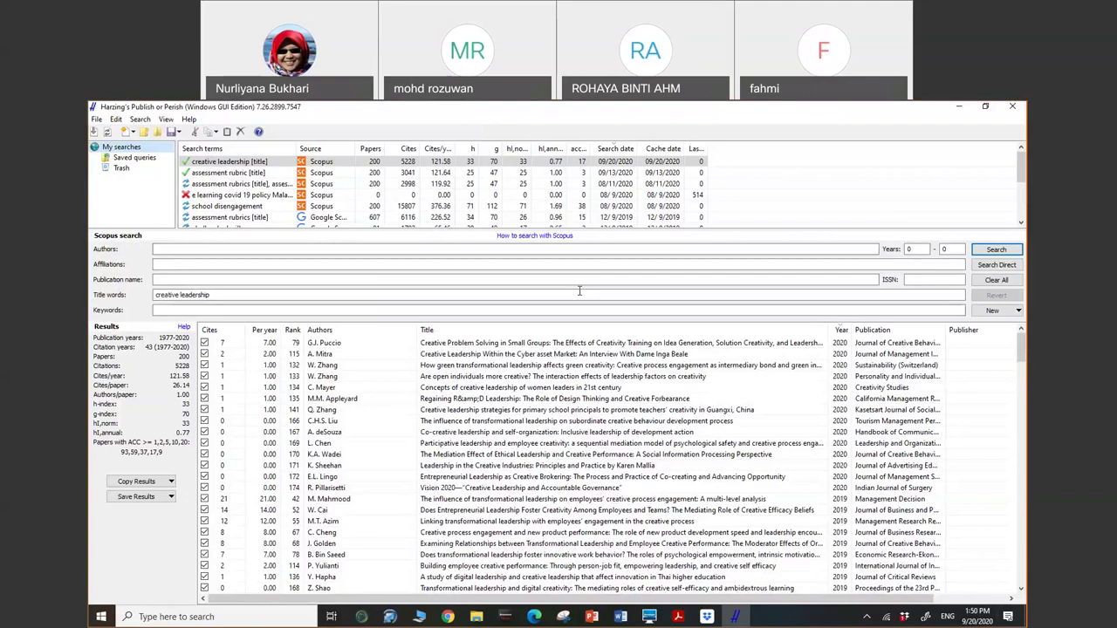
Try to narrow the Scopus search by adding "headmaster" to the title words, and dismiss the resulting message
{"action": "left_click", "coordinate": [579, 292]}
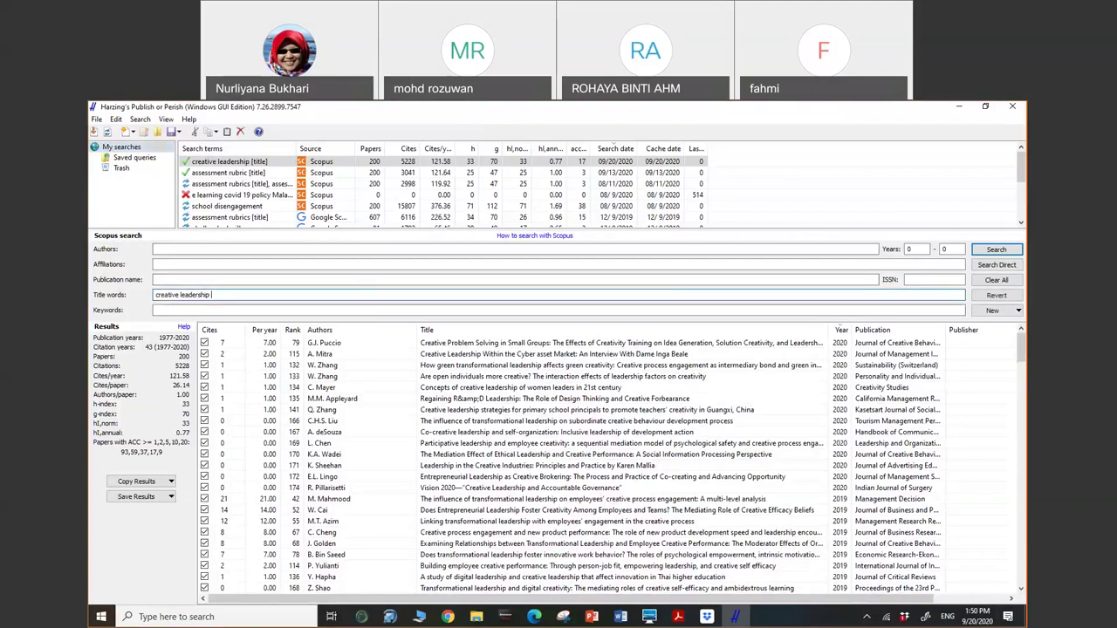
{"action": "type", "text": "headmaster"}
{"action": "left_click", "coordinate": [995, 250]}
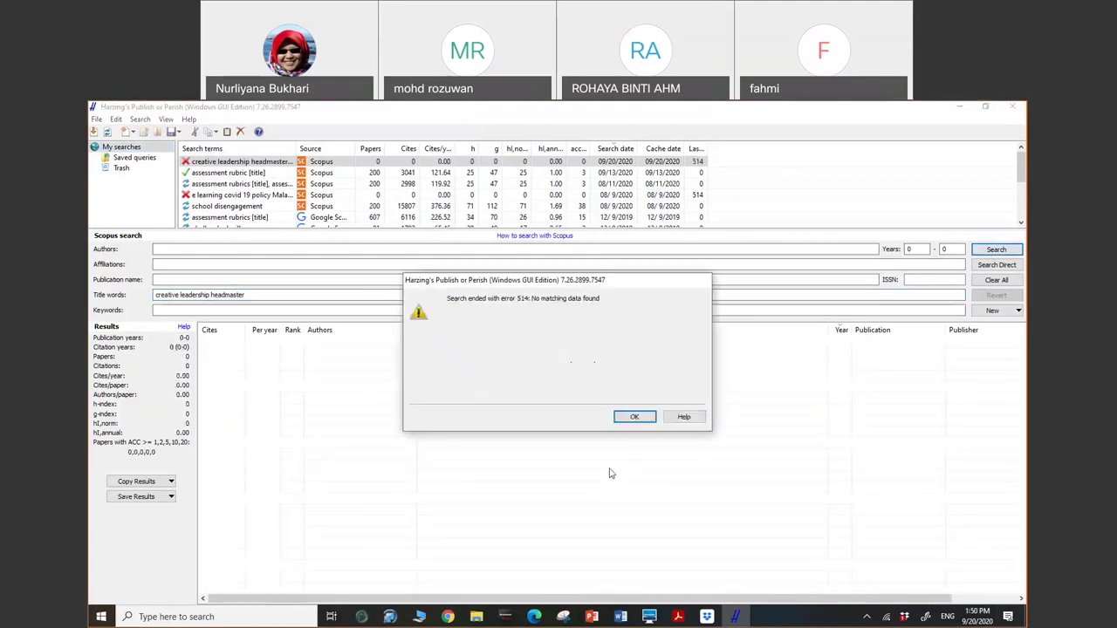
{"action": "left_click", "coordinate": [635, 417]}
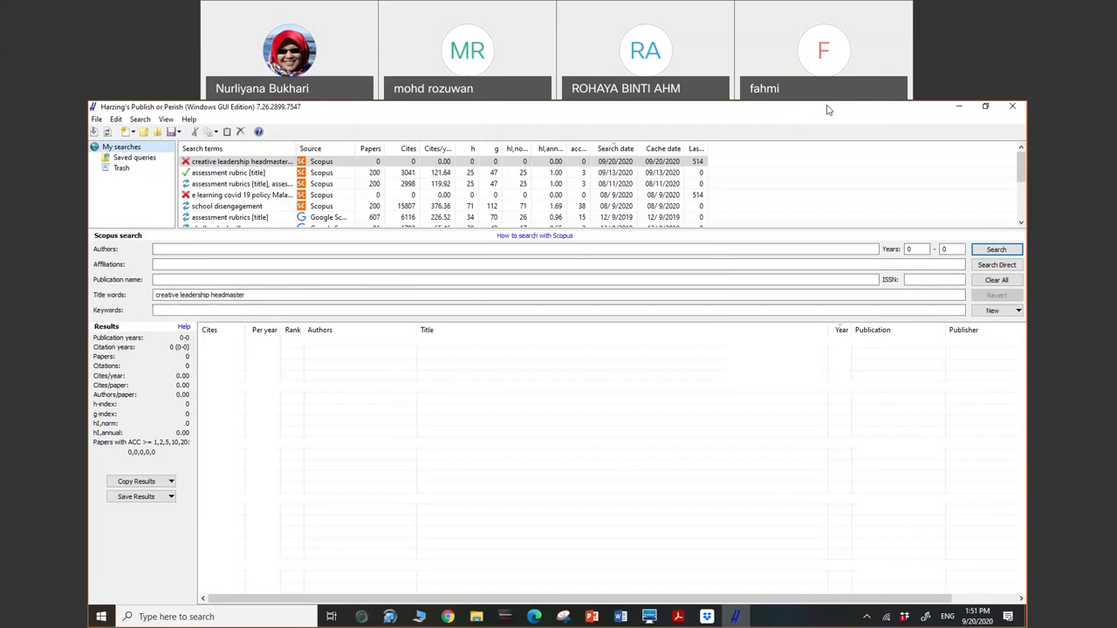
Replace "headmaster" with "school" in the title words and rerun the Scopus search
{"action": "left_click", "coordinate": [277, 295]}
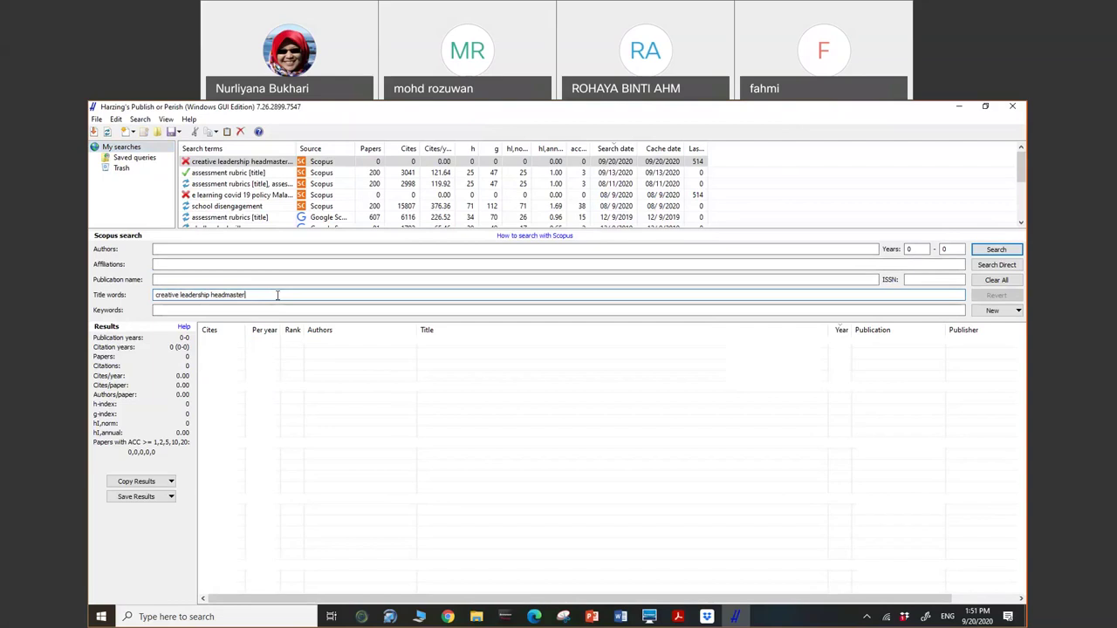
{"action": "key", "text": "BackSpace"}
{"action": "key", "text": "BackSpace"}
{"action": "key", "text": "BackSpace"}
{"action": "key", "text": "BackSpace"}
{"action": "key", "text": "BackSpace"}
{"action": "key", "text": "BackSpace"}
{"action": "key", "text": "BackSpace"}
{"action": "key", "text": "BackSpace"}
{"action": "key", "text": "BackSpace"}
{"action": "key", "text": "BackSpace"}
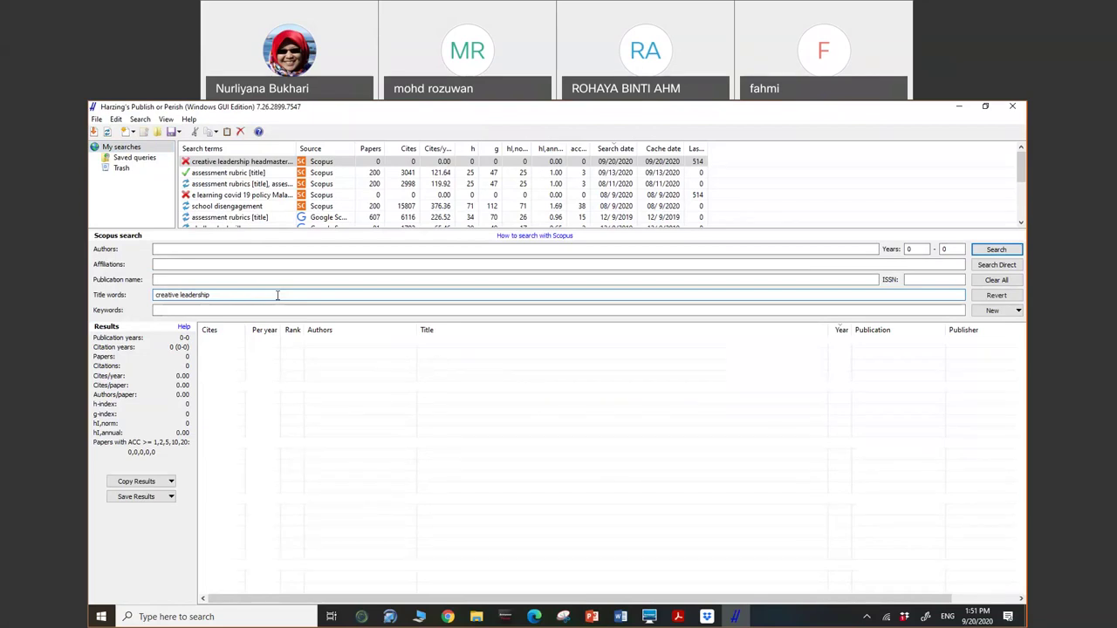
{"action": "type", "text": "school"}
{"action": "key", "text": "Return"}
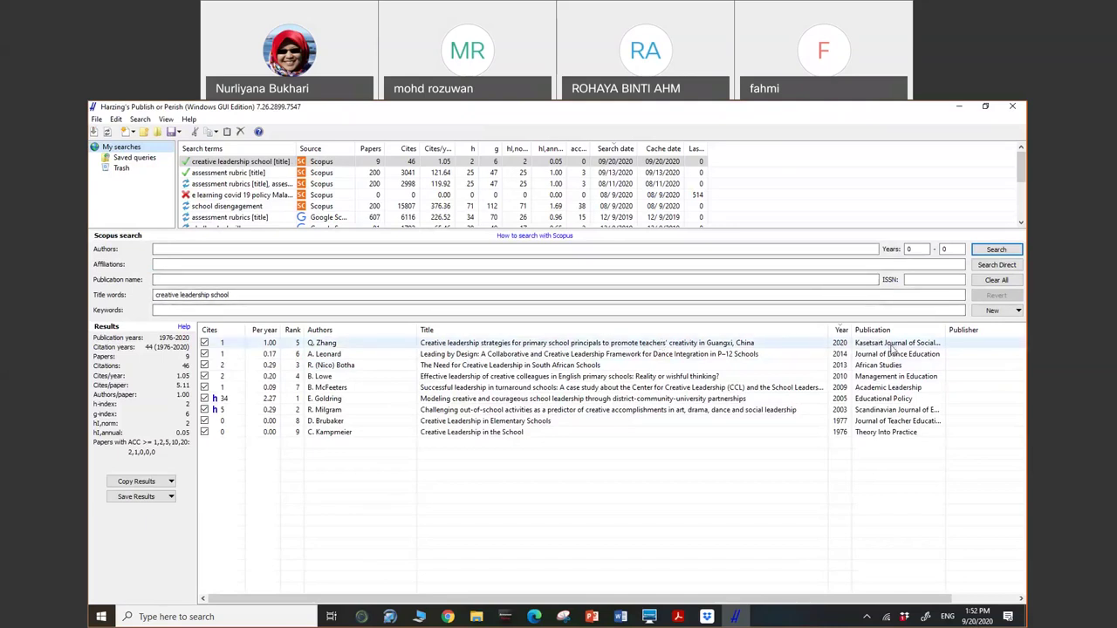
Widen the Publication column to fit its contents, and open the Scopus record of the 1976 article "Creative Leadership in the School"
{"action": "double_click", "coordinate": [945, 329]}
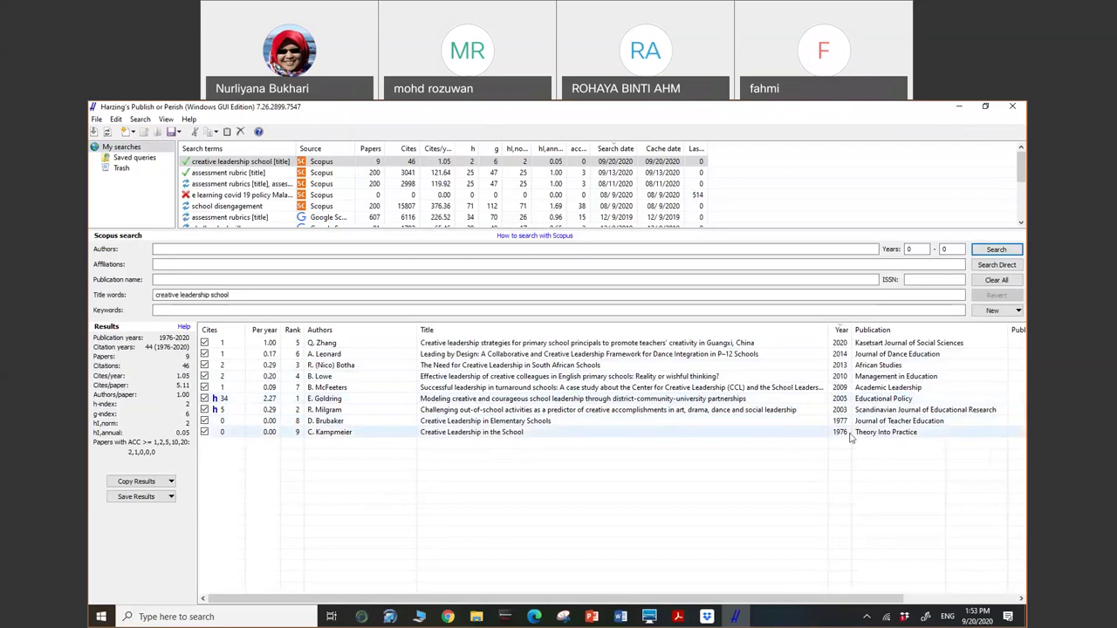
{"action": "double_click", "coordinate": [494, 432]}
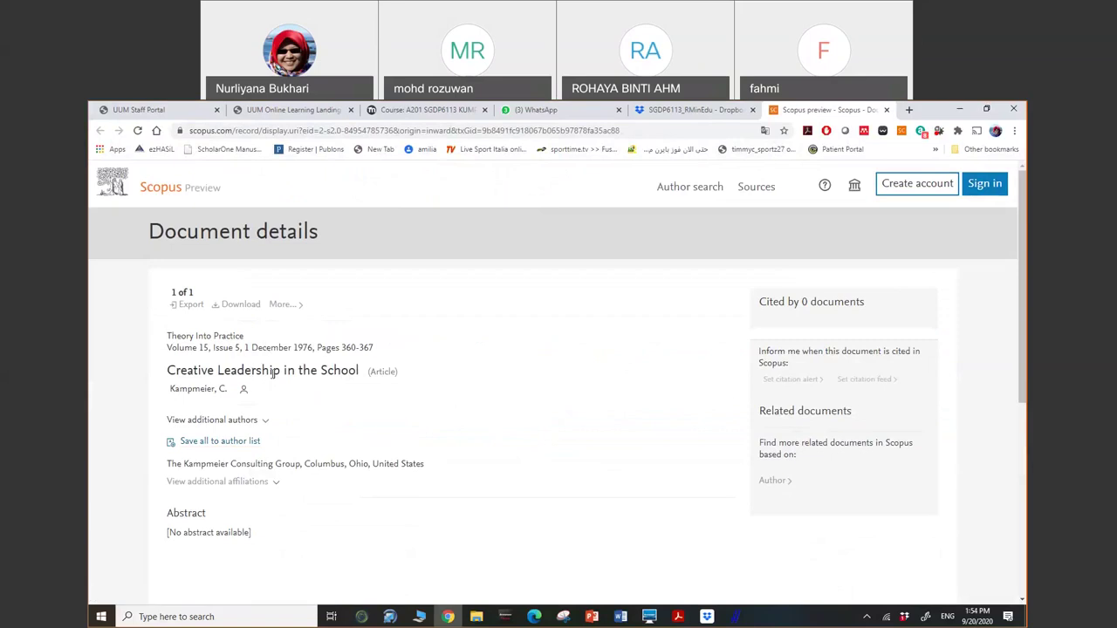
{"action": "scroll", "coordinate": [273, 372], "scroll_direction": "down", "scroll_amount": 2}
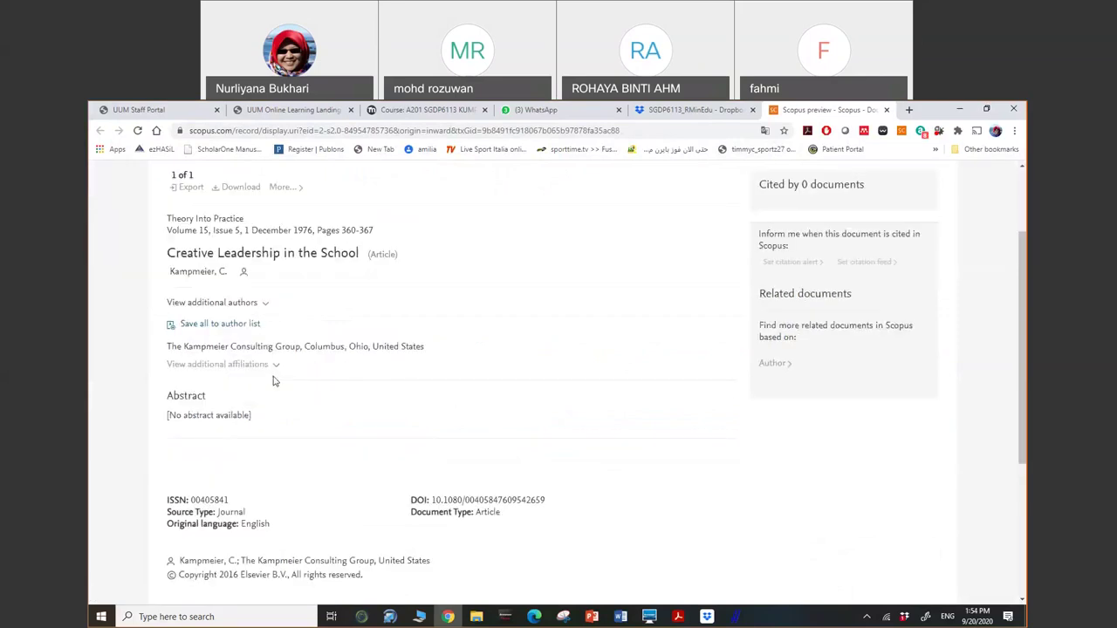
{"action": "scroll", "coordinate": [273, 381], "scroll_direction": "down", "scroll_amount": 3}
{"action": "scroll", "coordinate": [274, 379], "scroll_direction": "up", "scroll_amount": 5}
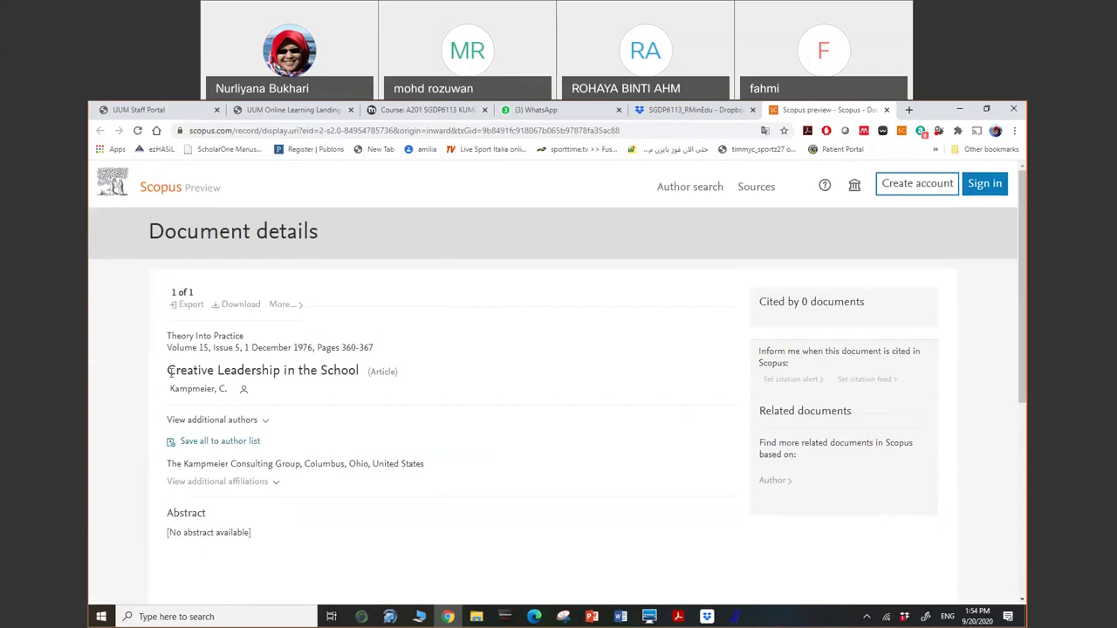
Copy the article title "Creative Leadership in the School" from the Scopus record
{"action": "left_click_drag", "start_coordinate": [167, 372], "coordinate": [361, 373]}
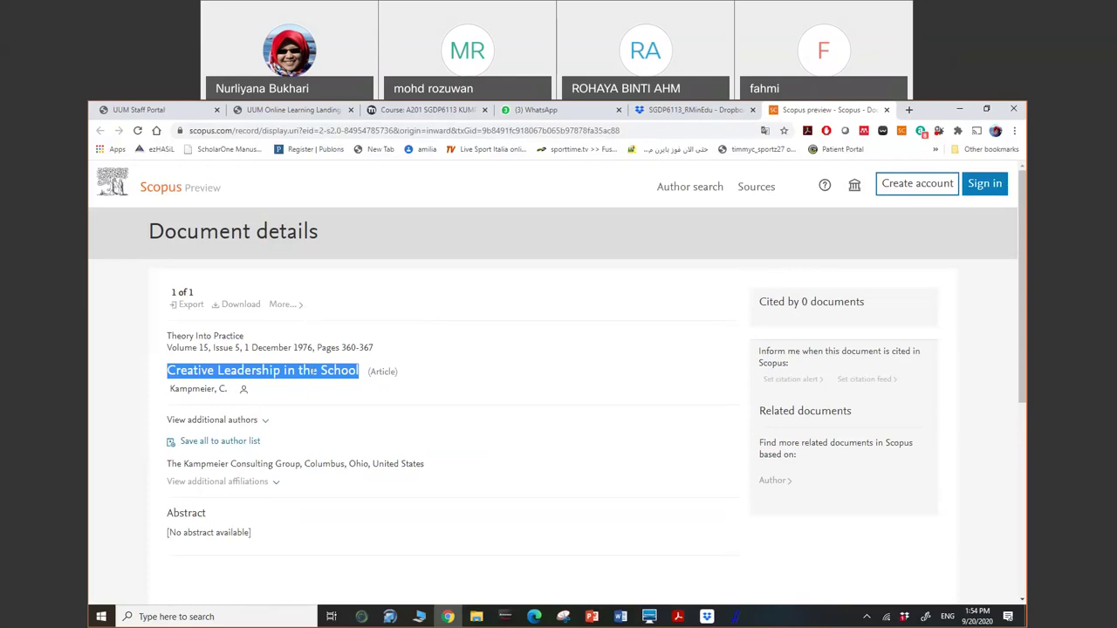
{"action": "right_click", "coordinate": [318, 376]}
{"action": "left_click", "coordinate": [359, 380]}
Search Google for "sci hub" in a new browser tab and open the sci-hub.tw website
{"action": "left_click", "coordinate": [908, 110]}
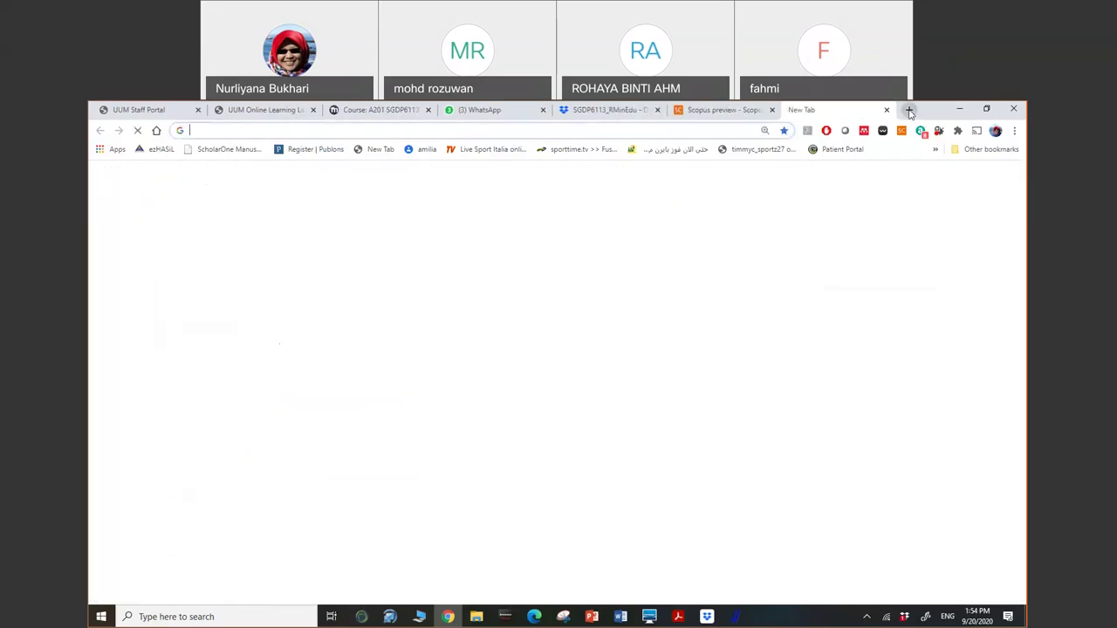
{"action": "left_click", "coordinate": [585, 393]}
{"action": "type", "text": "sci"}
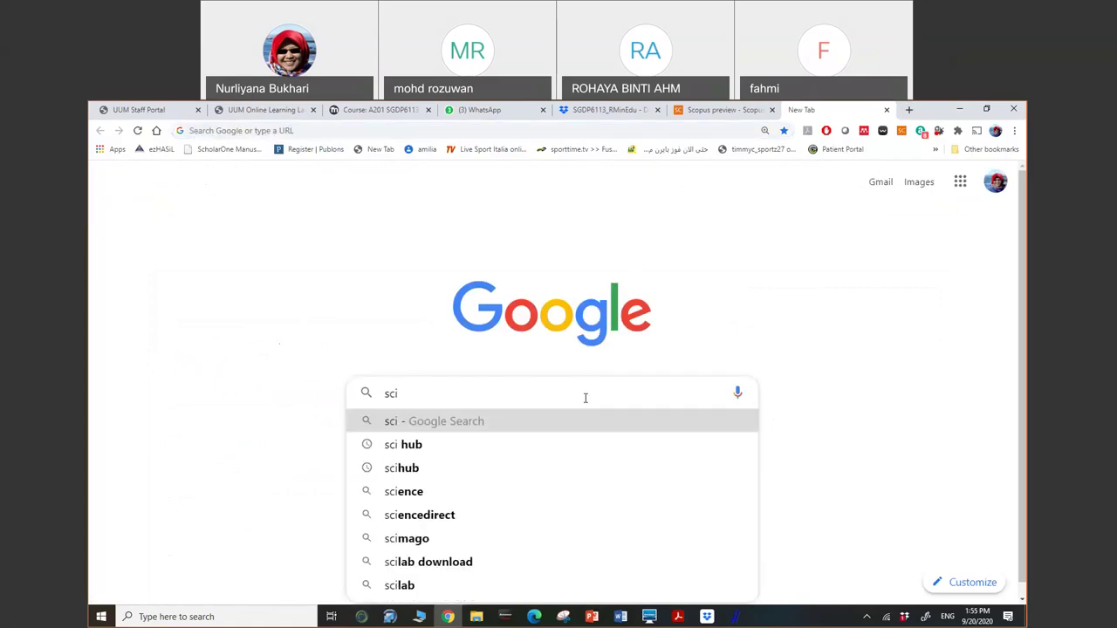
{"action": "key", "text": "Down"}
{"action": "key", "text": "Return"}
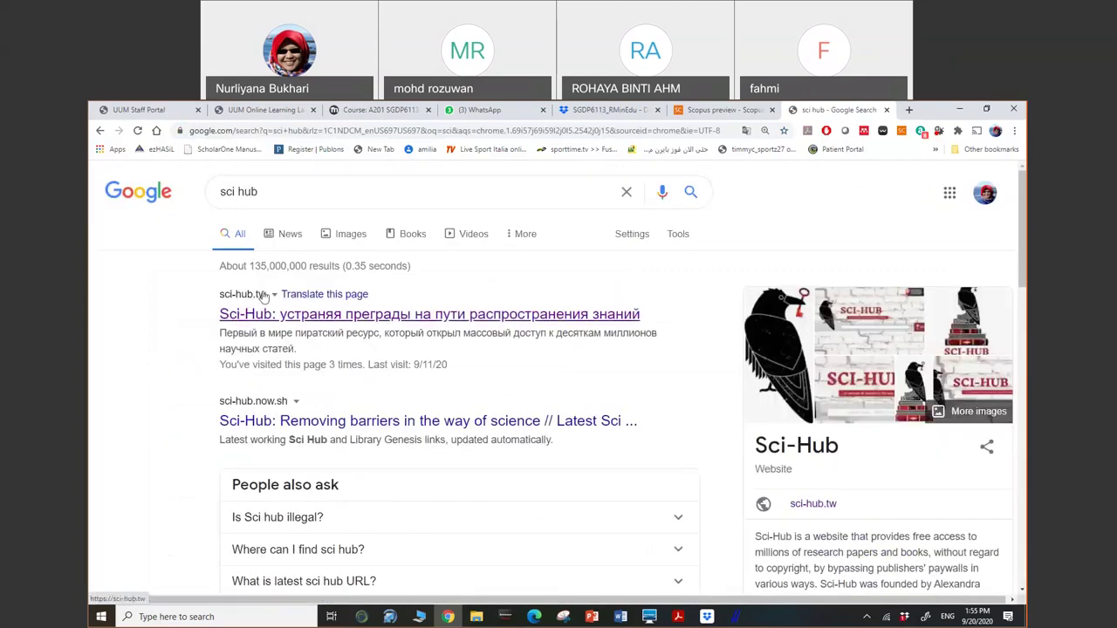
{"action": "left_click", "coordinate": [349, 314]}
{"action": "left_click", "coordinate": [535, 320]}
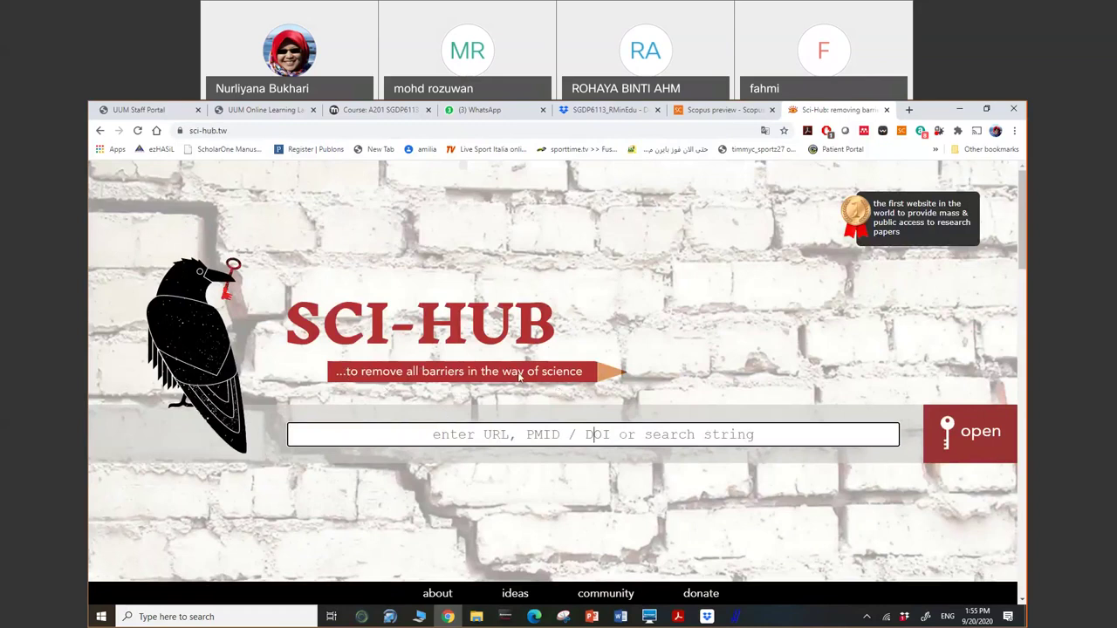
Try to find the article on Sci-Hub by its title "Creative Leadership in the School", and return to the home page
{"action": "right_click", "coordinate": [638, 433]}
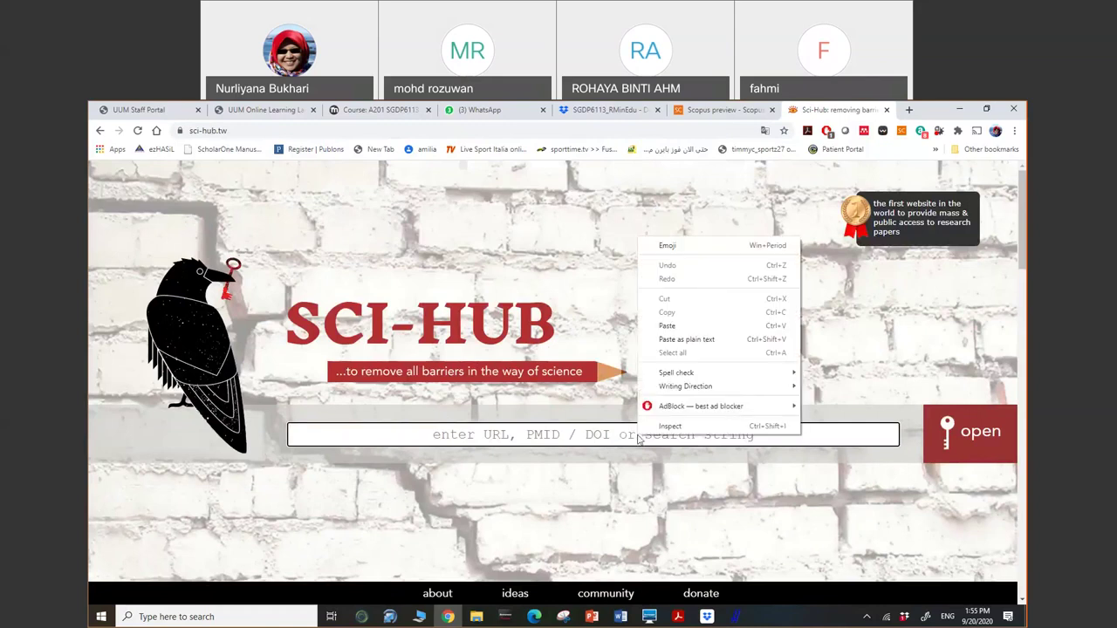
{"action": "left_click", "coordinate": [685, 328]}
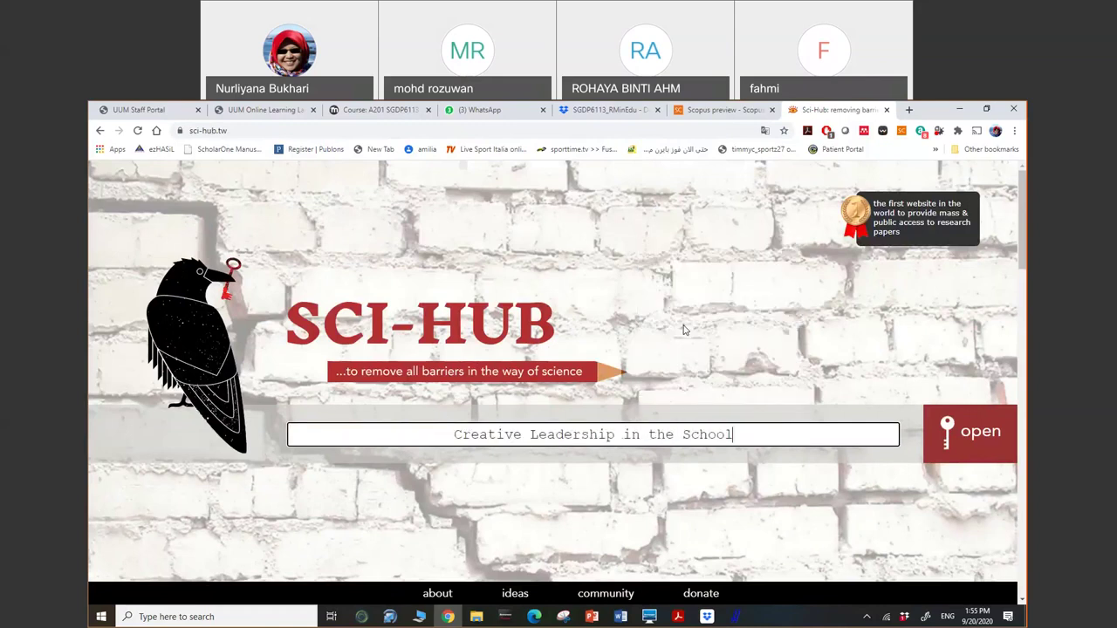
{"action": "left_click", "coordinate": [1001, 454]}
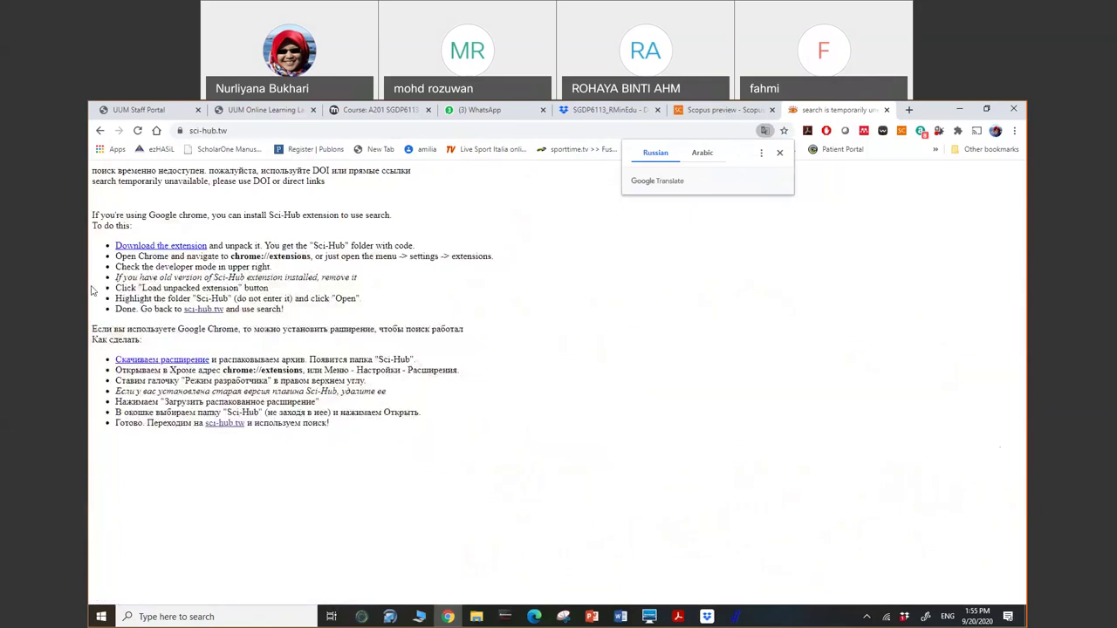
{"action": "left_click", "coordinate": [96, 131]}
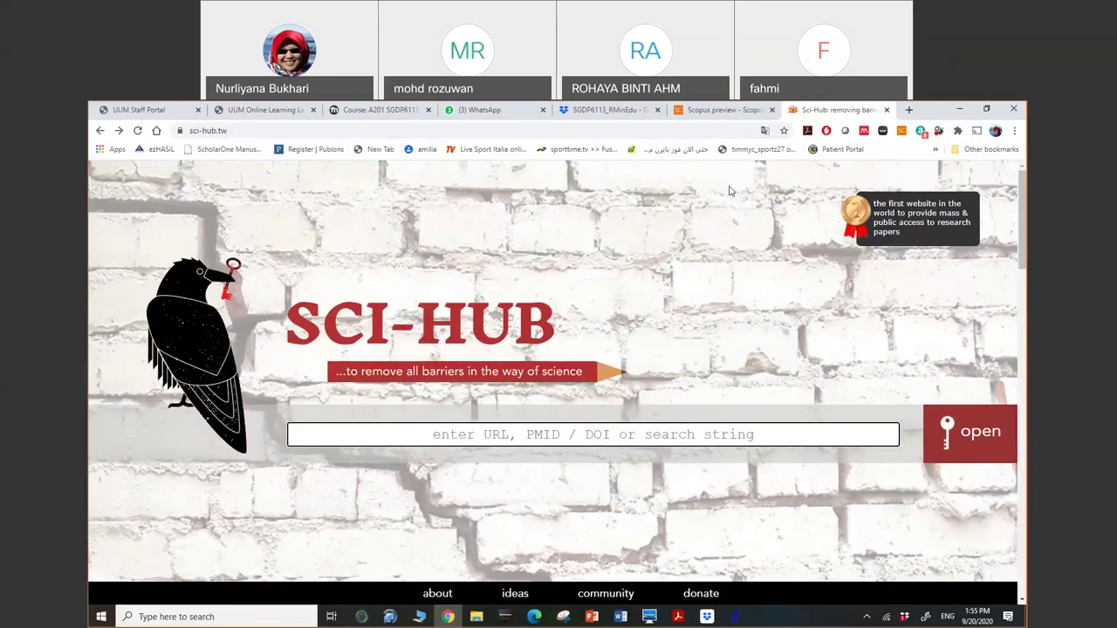
{"action": "left_click", "coordinate": [716, 114]}
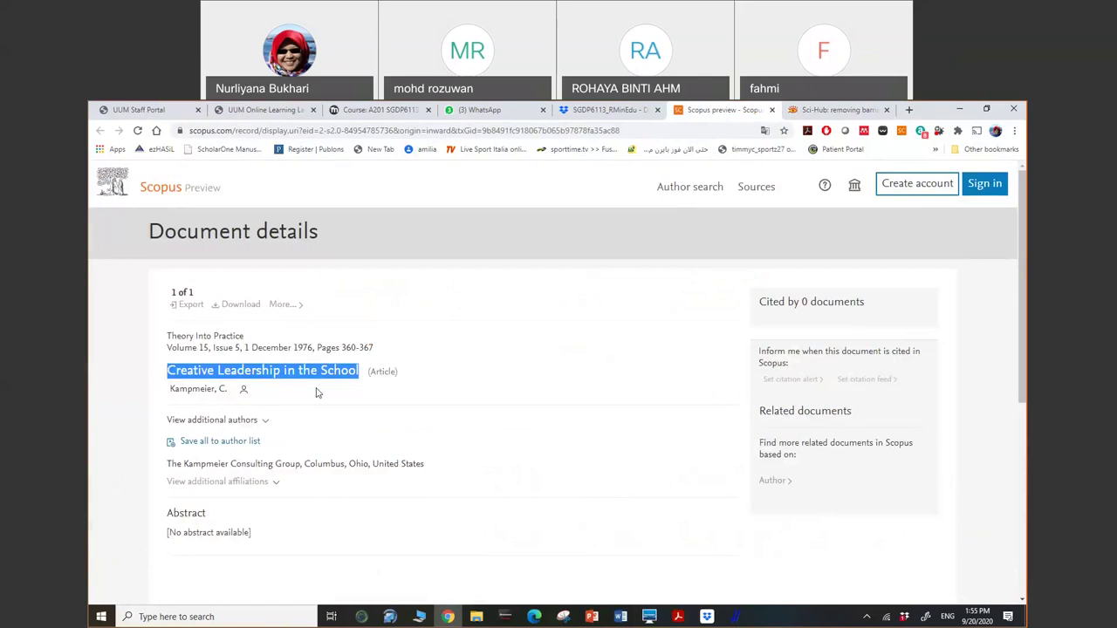
{"action": "scroll", "coordinate": [319, 391], "scroll_direction": "down", "scroll_amount": 2}
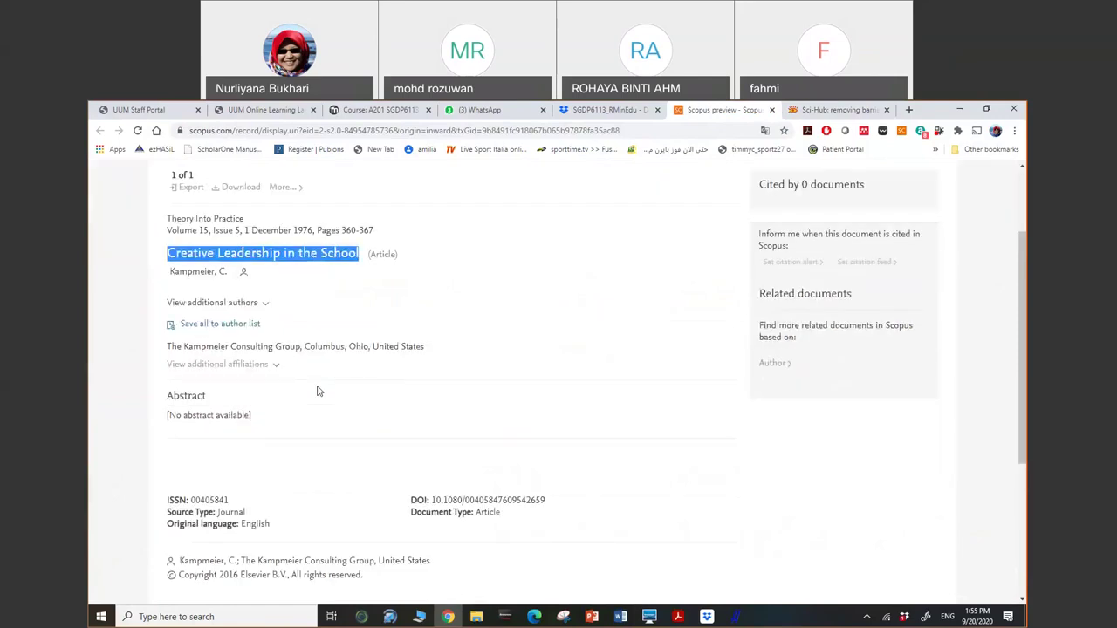
{"action": "left_click_drag", "start_coordinate": [432, 500], "coordinate": [544, 500]}
{"action": "right_click", "coordinate": [544, 501]}
{"action": "left_click", "coordinate": [571, 507]}
Open the article on Sci-Hub using the copied DOI and look through the first pages of its PDF
{"action": "left_click", "coordinate": [825, 110]}
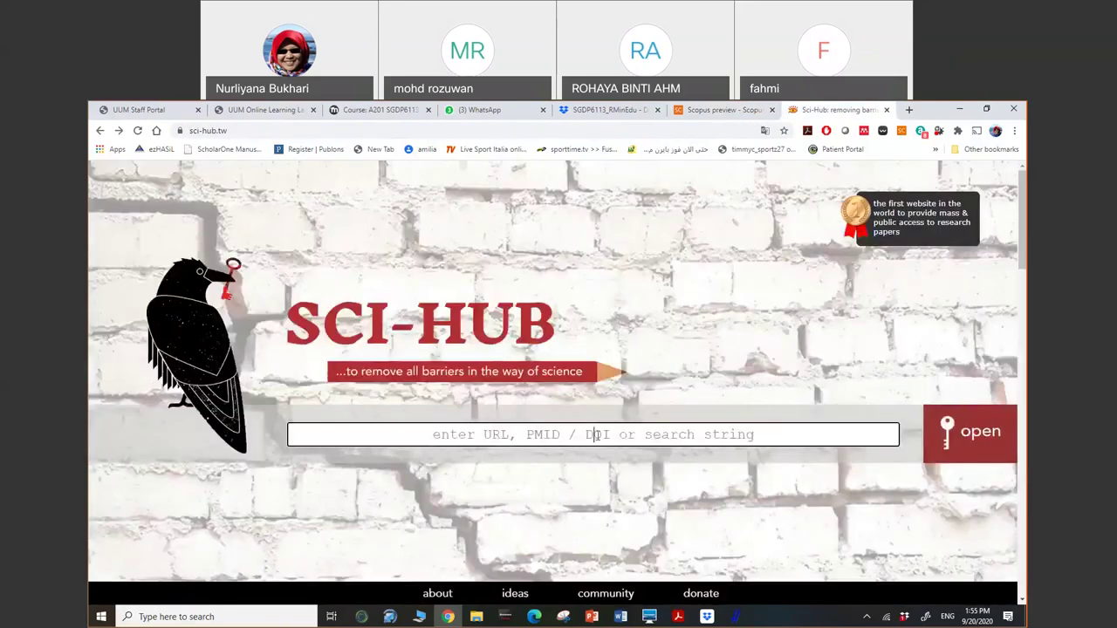
{"action": "right_click", "coordinate": [597, 435]}
{"action": "left_click", "coordinate": [639, 326]}
{"action": "left_click", "coordinate": [999, 439]}
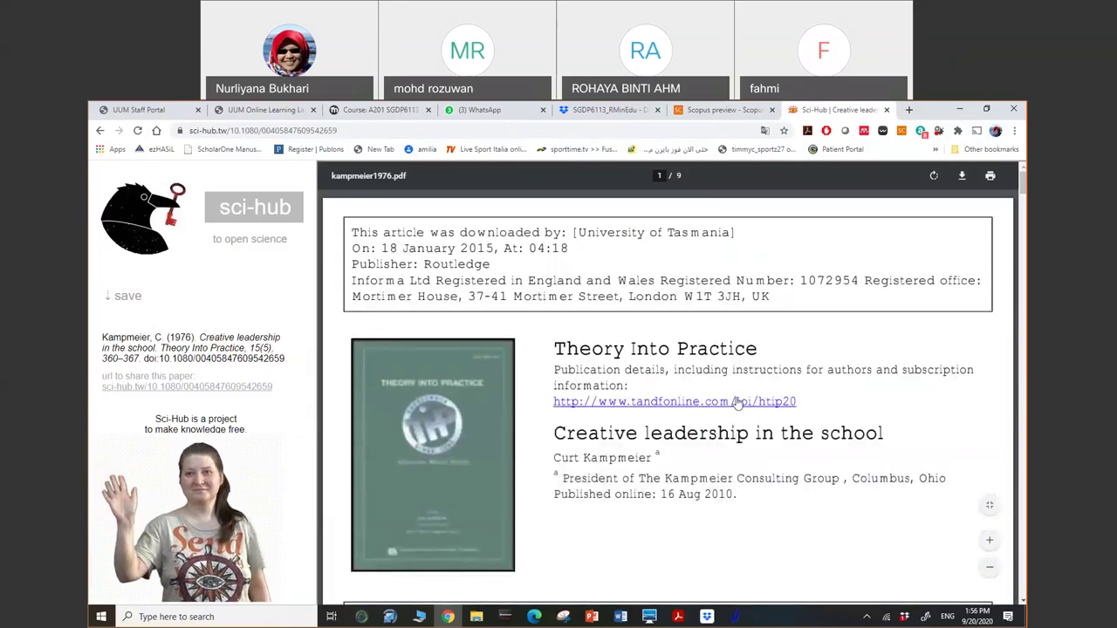
{"action": "scroll", "coordinate": [737, 401], "scroll_direction": "down", "scroll_amount": 10}
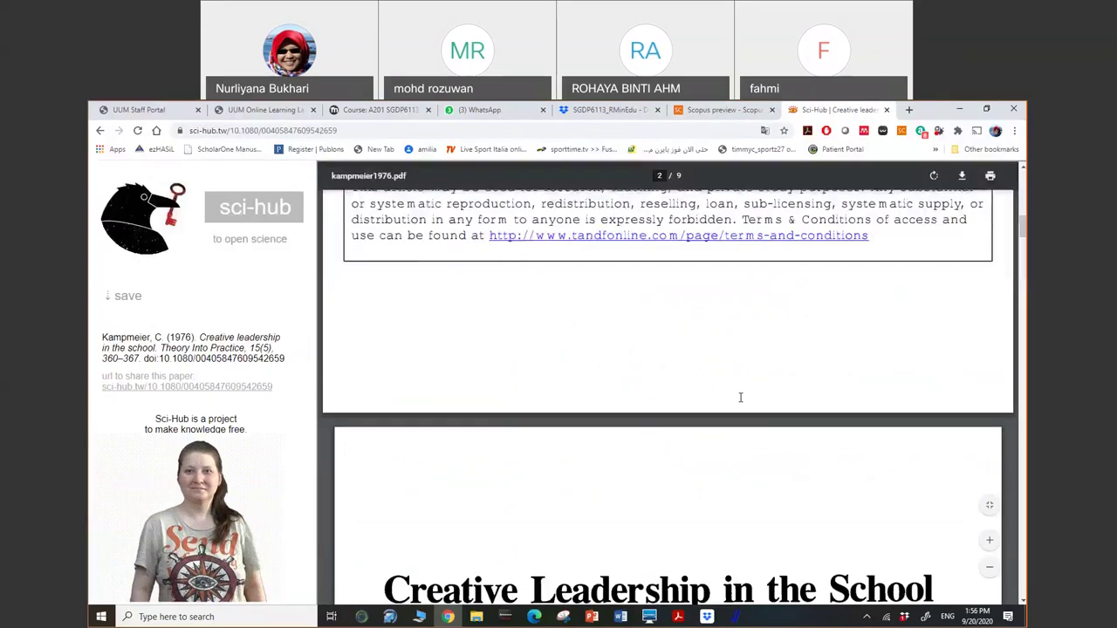
Read the article's opening page, selecting the passage about dialogue between a principal and a teacher who share a desire for productivity and satisfaction
{"action": "scroll", "coordinate": [740, 397], "scroll_direction": "down", "scroll_amount": 15}
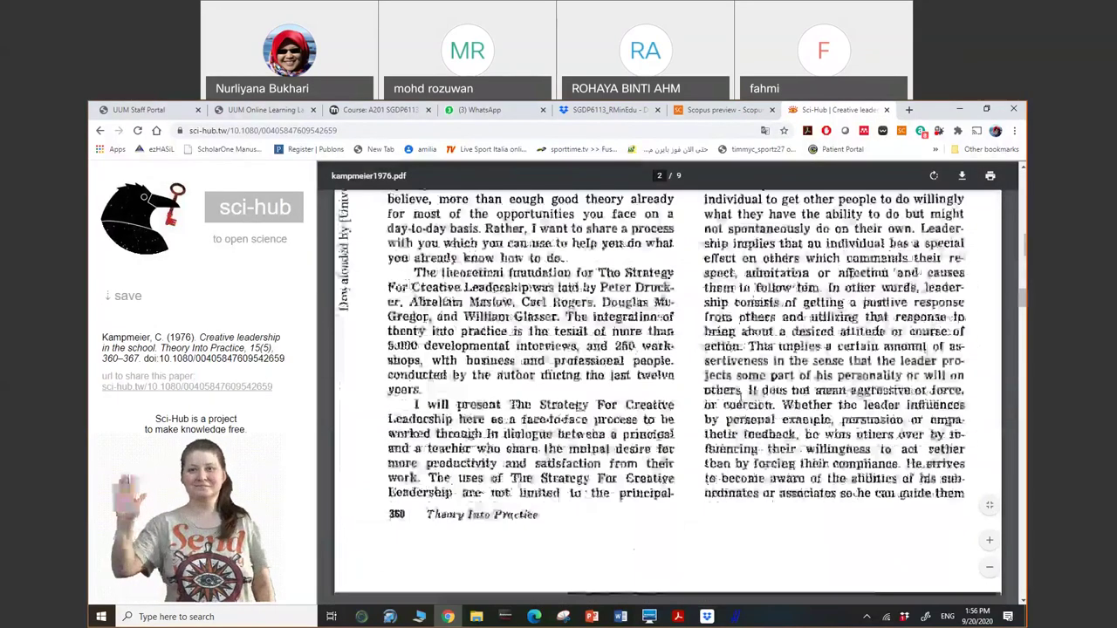
{"action": "scroll", "coordinate": [739, 398], "scroll_direction": "up", "scroll_amount": 15}
{"action": "scroll", "coordinate": [740, 398], "scroll_direction": "up", "scroll_amount": 8}
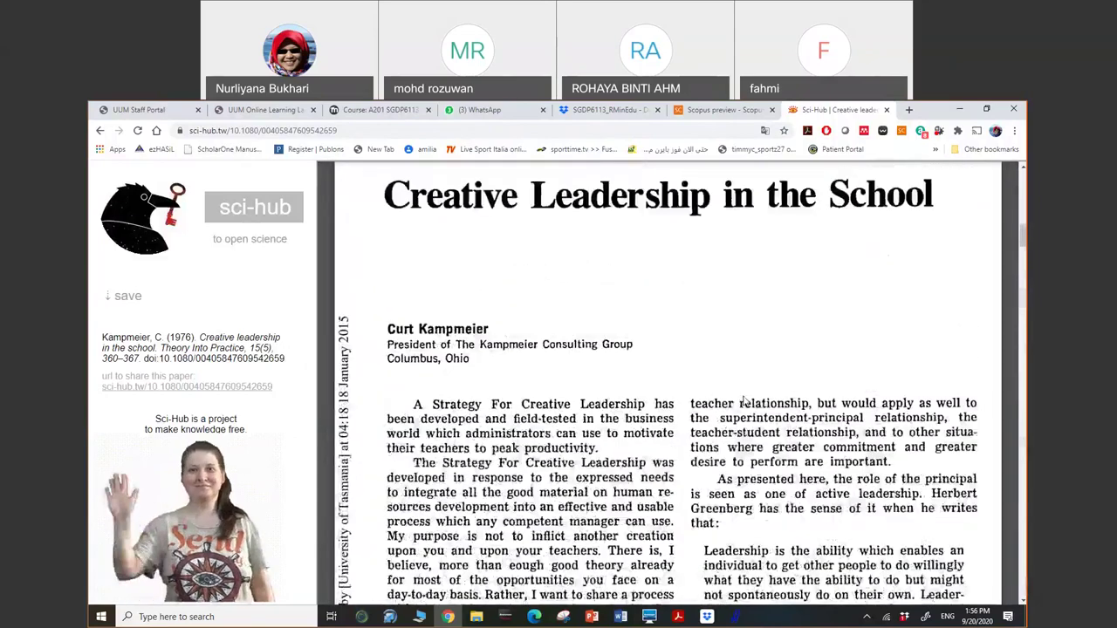
{"action": "scroll", "coordinate": [746, 399], "scroll_direction": "down", "scroll_amount": 5}
{"action": "scroll", "coordinate": [749, 399], "scroll_direction": "down", "scroll_amount": 5}
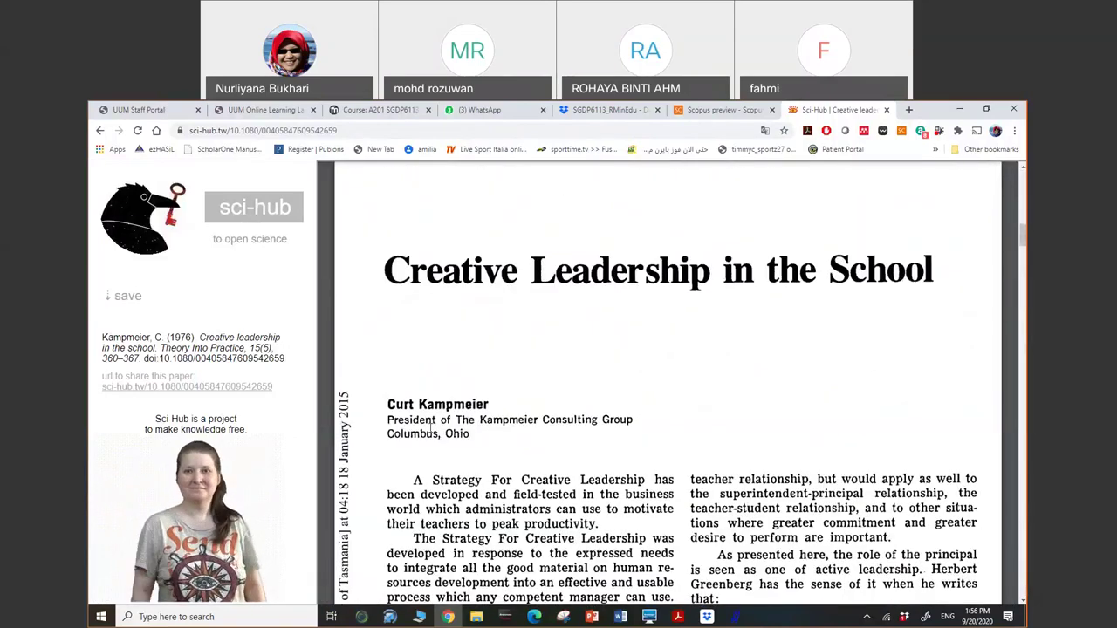
{"action": "scroll", "coordinate": [437, 429], "scroll_direction": "down", "scroll_amount": 3}
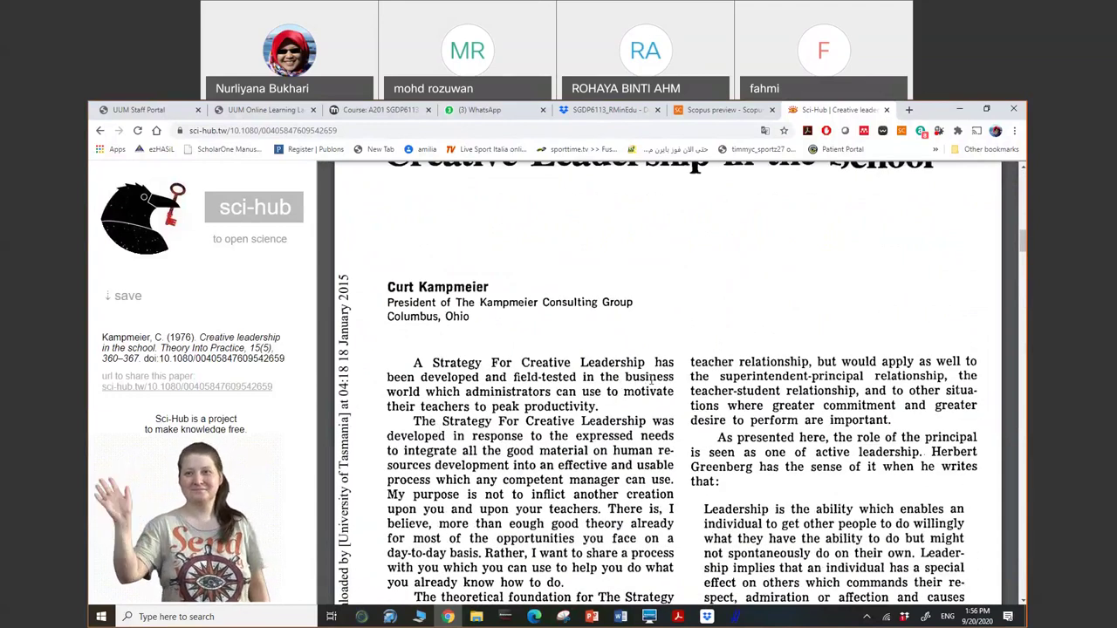
{"action": "scroll", "coordinate": [648, 377], "scroll_direction": "down", "scroll_amount": 4}
{"action": "scroll", "coordinate": [653, 377], "scroll_direction": "down", "scroll_amount": 5}
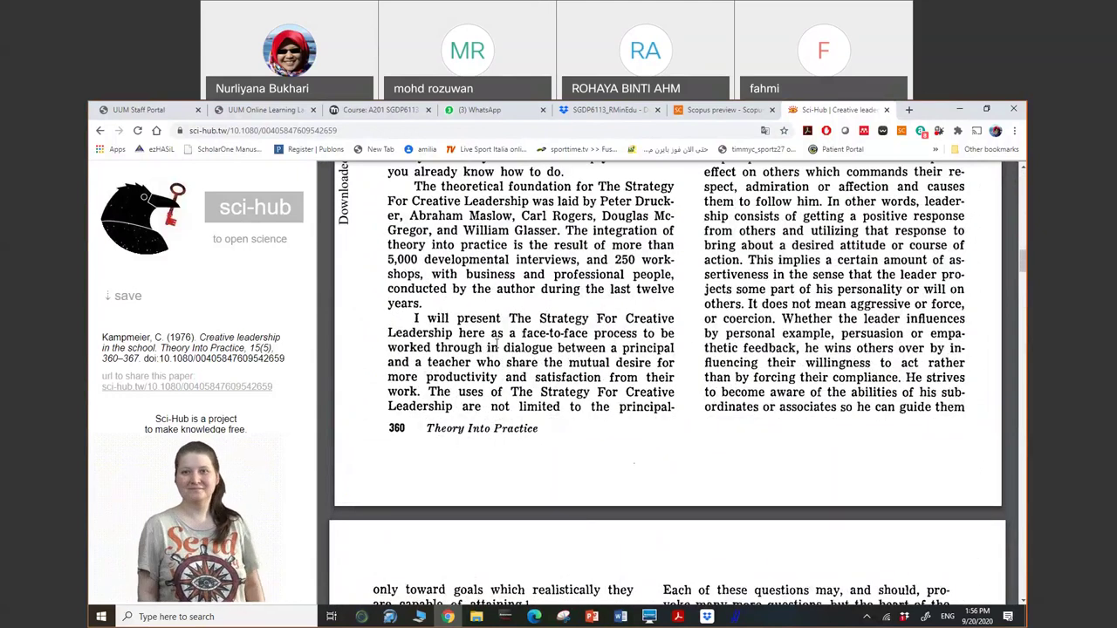
{"action": "left_click_drag", "start_coordinate": [505, 347], "coordinate": [420, 392]}
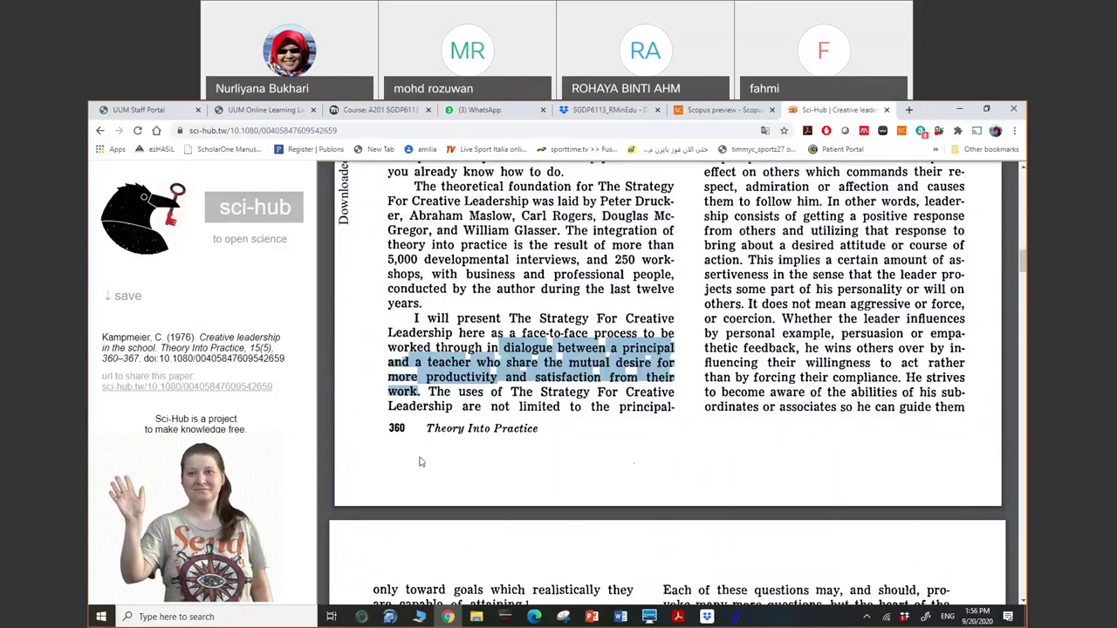
Review the article from its title onward to page 361, marking the passage on the strategy's one-time opening interview
{"action": "scroll", "coordinate": [606, 400], "scroll_direction": "up", "scroll_amount": 10}
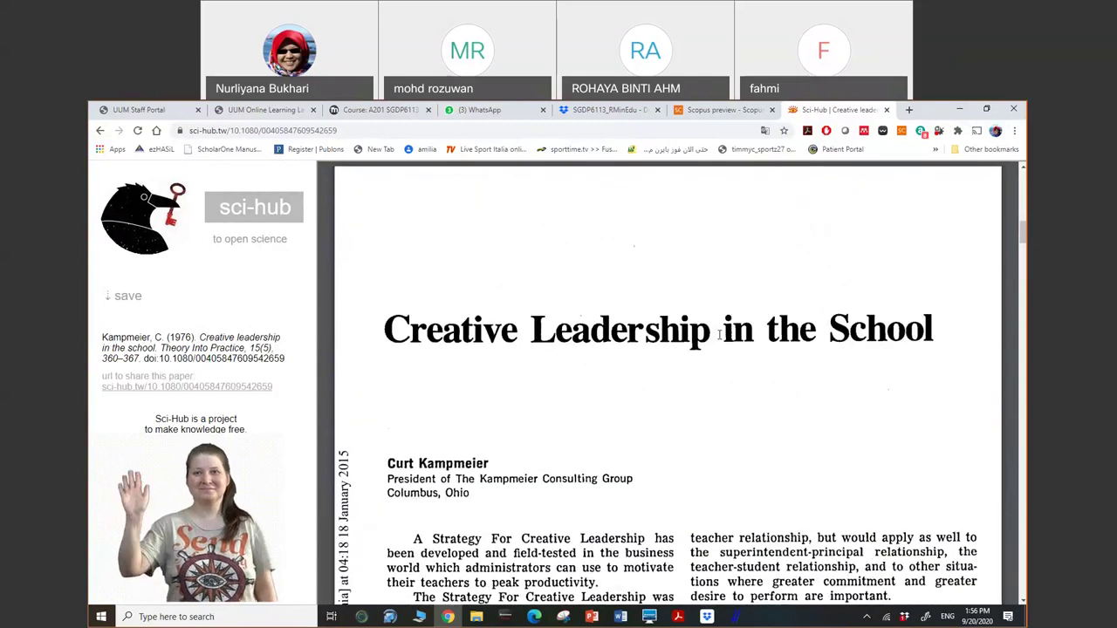
{"action": "scroll", "coordinate": [787, 343], "scroll_direction": "down", "scroll_amount": 3}
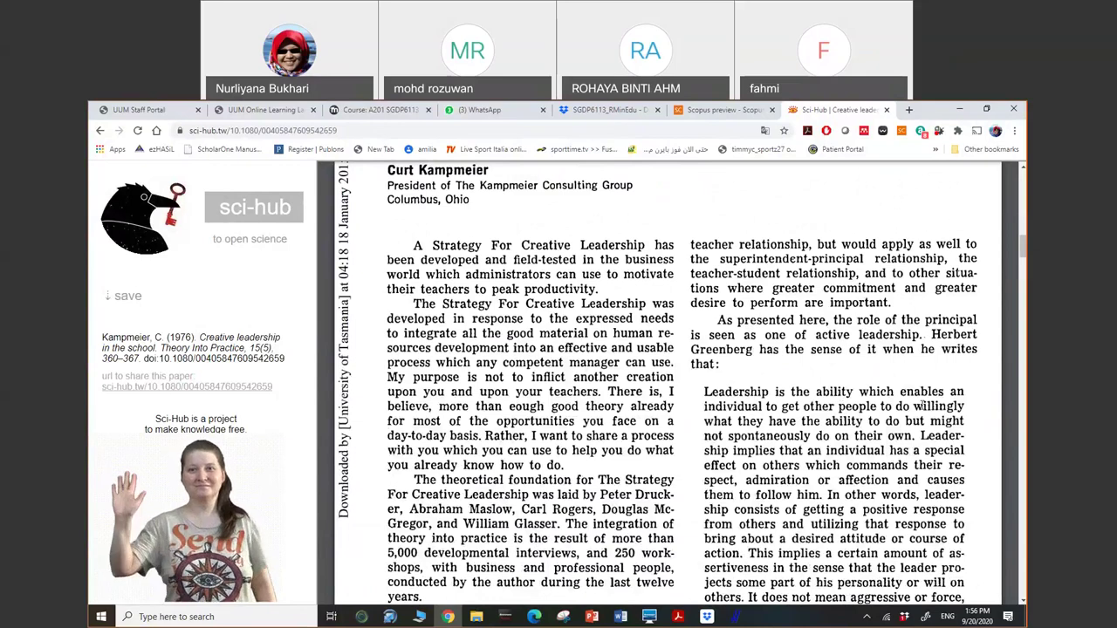
{"action": "scroll", "coordinate": [922, 406], "scroll_direction": "down", "scroll_amount": 9}
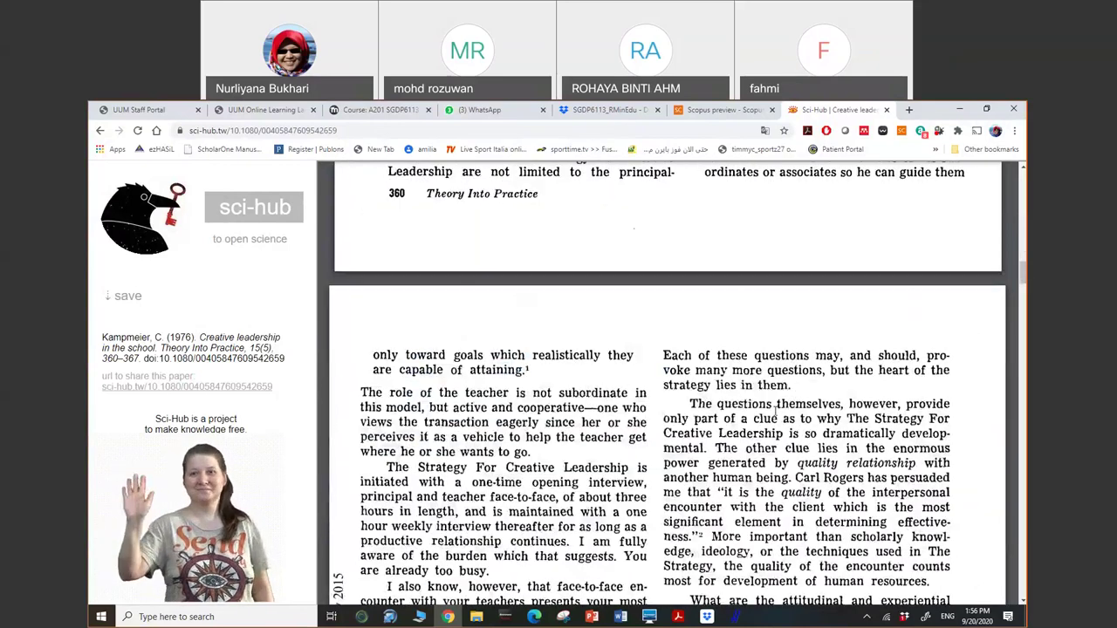
{"action": "scroll", "coordinate": [547, 442], "scroll_direction": "down", "scroll_amount": 1}
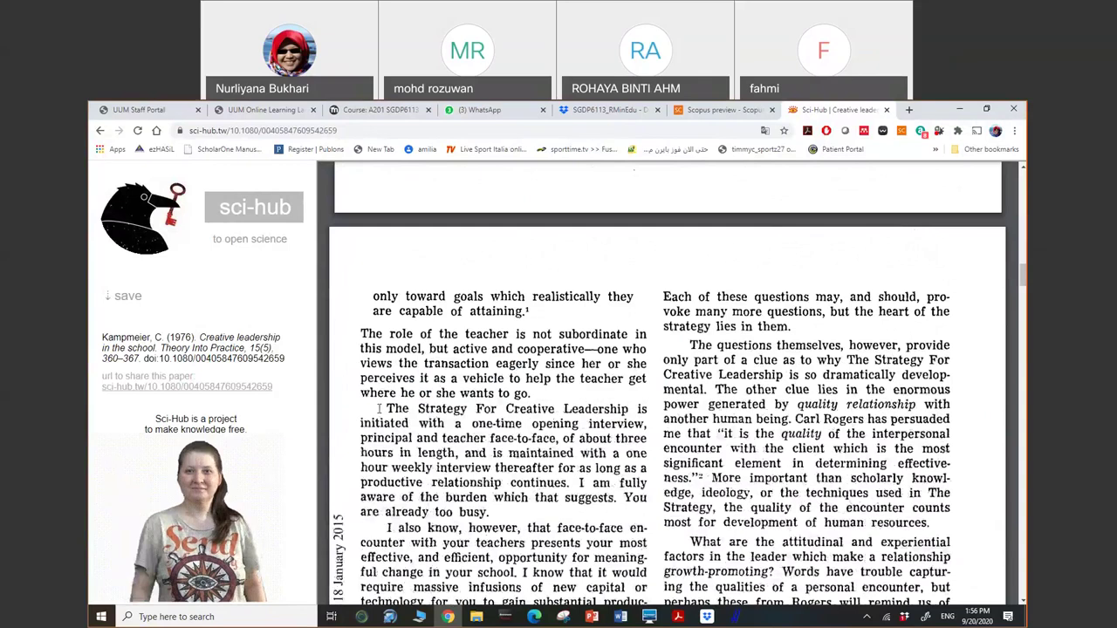
{"action": "left_click_drag", "start_coordinate": [373, 394], "coordinate": [609, 434]}
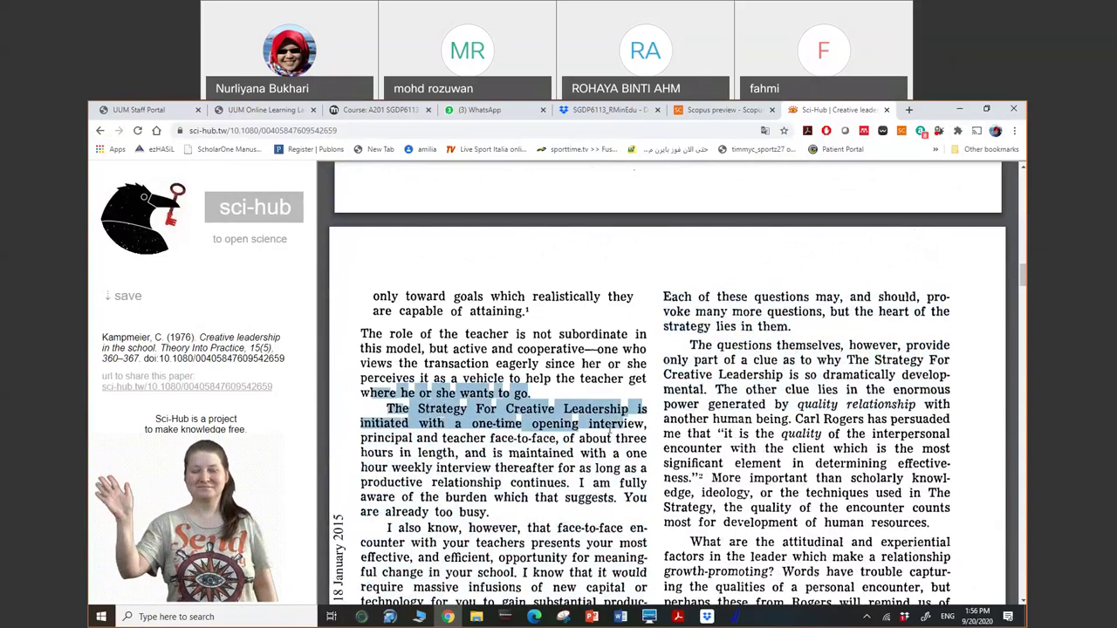
{"action": "left_click", "coordinate": [473, 446]}
{"action": "scroll", "coordinate": [473, 446], "scroll_direction": "down", "scroll_amount": 1}
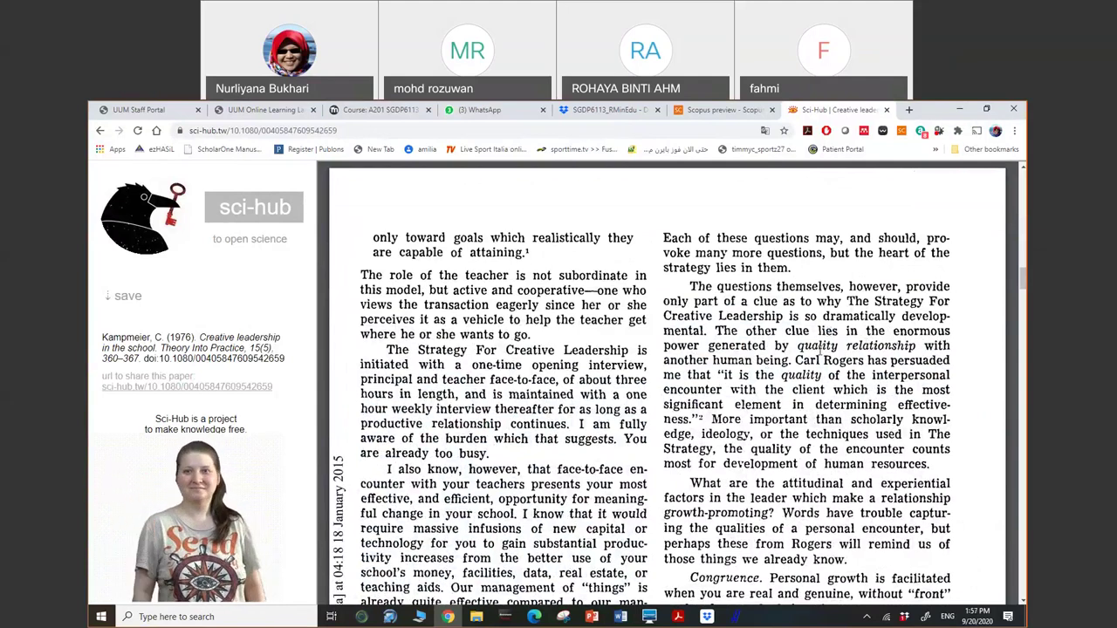
{"action": "scroll", "coordinate": [797, 360], "scroll_direction": "down", "scroll_amount": 1}
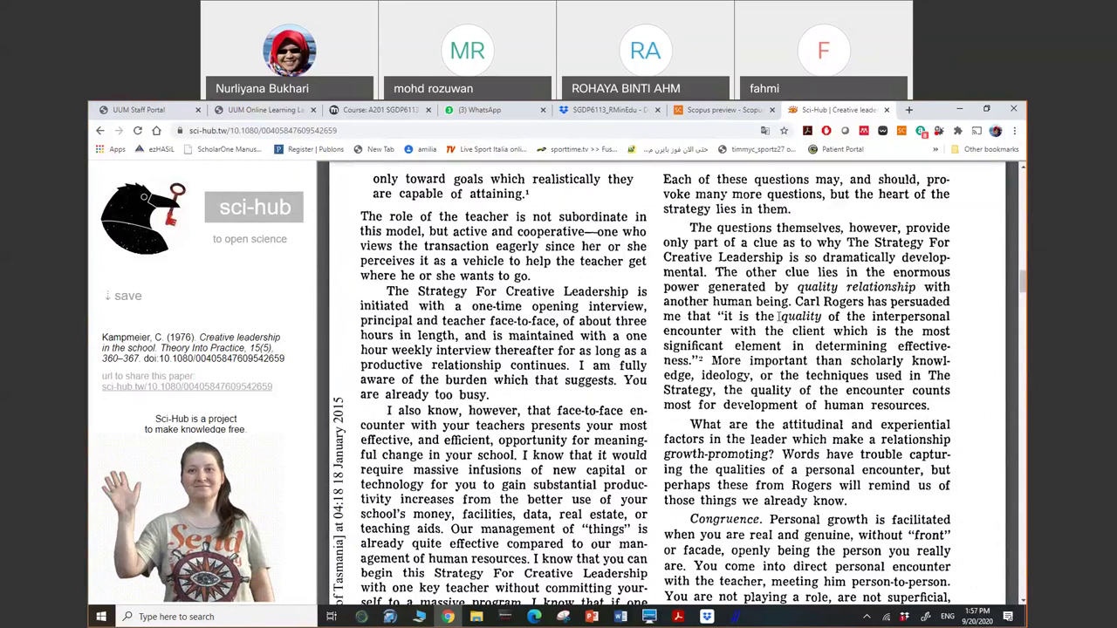
Examine the leader qualities described on page 361, selecting the "quality of the interpersonal encounter" phrase and the Empathy heading, and continue to the Rapport section
{"action": "left_click_drag", "start_coordinate": [779, 317], "coordinate": [825, 335]}
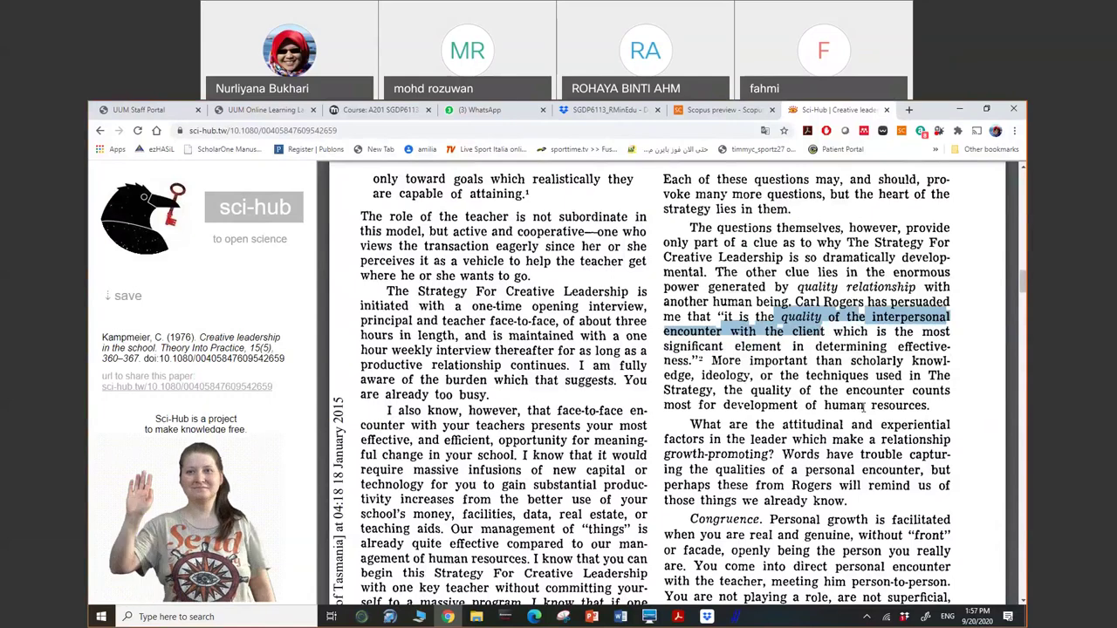
{"action": "scroll", "coordinate": [801, 425], "scroll_direction": "down", "scroll_amount": 2}
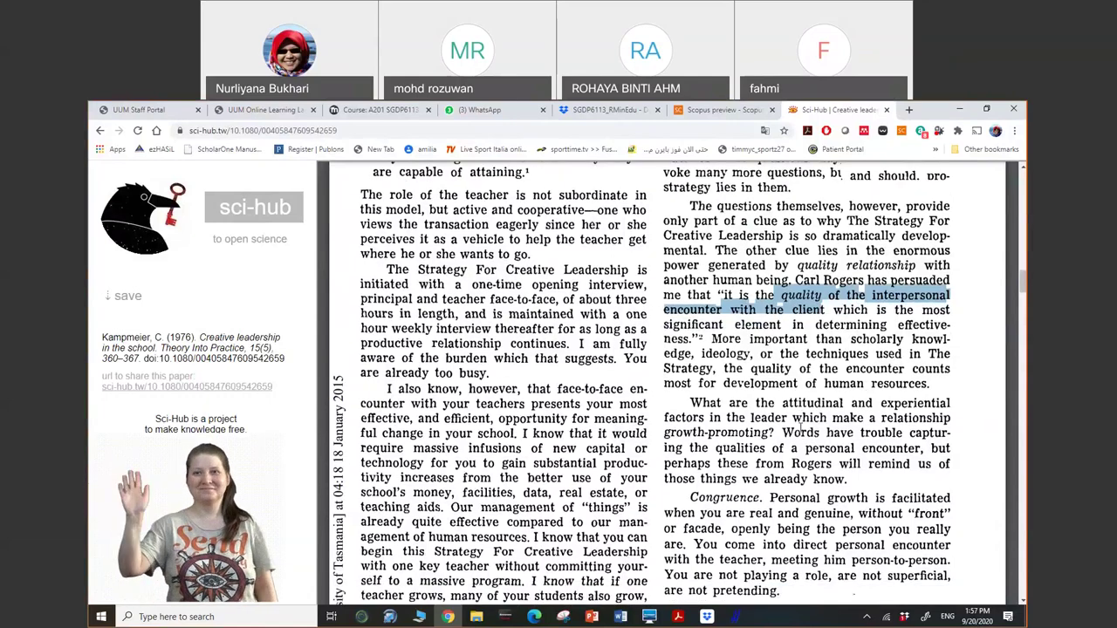
{"action": "scroll", "coordinate": [800, 426], "scroll_direction": "down", "scroll_amount": 3}
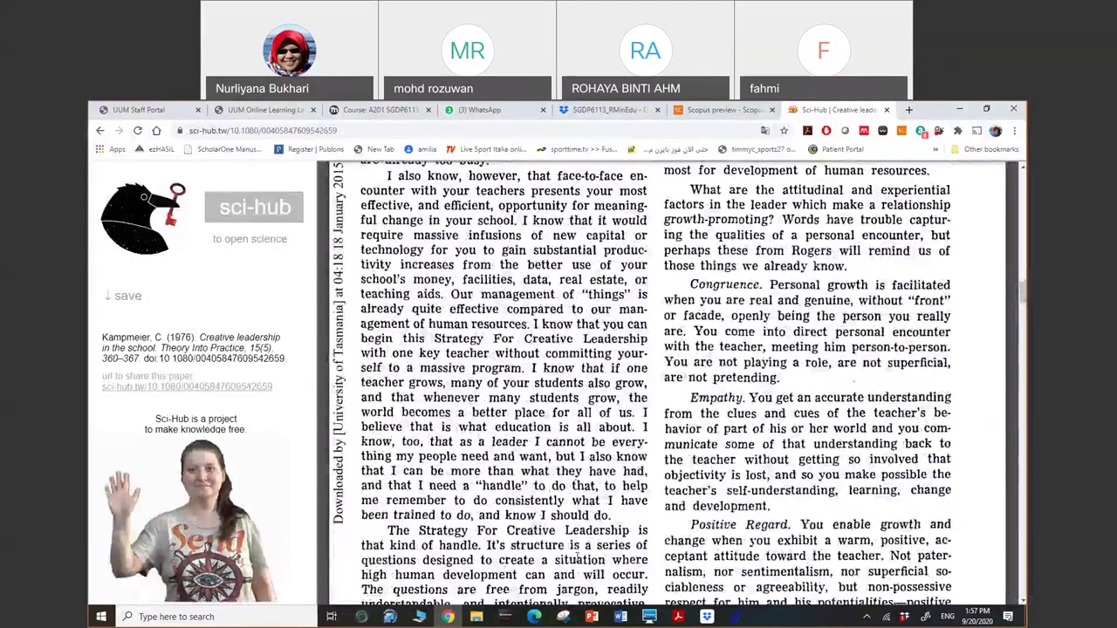
{"action": "scroll", "coordinate": [686, 299], "scroll_direction": "up", "scroll_amount": 1}
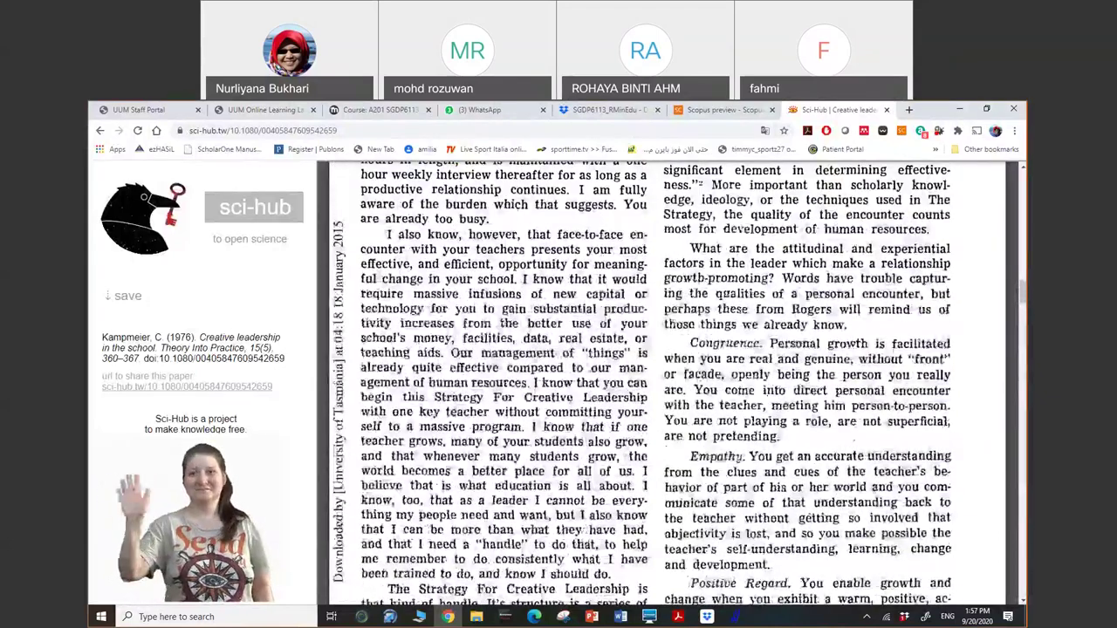
{"action": "mouse_move", "coordinate": [749, 455]}
{"action": "left_mouse_down"}
{"action": "mouse_move", "coordinate": [692, 472]}
{"action": "mouse_move", "coordinate": [746, 457]}
{"action": "left_mouse_up"}
{"action": "left_click", "coordinate": [745, 456]}
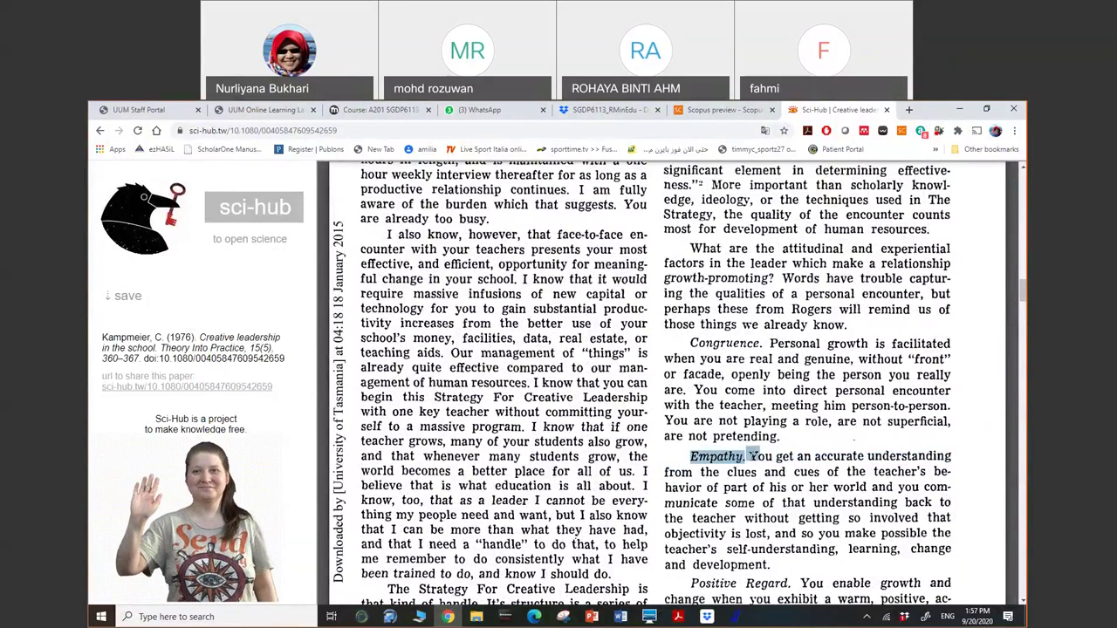
{"action": "scroll", "coordinate": [762, 408], "scroll_direction": "down", "scroll_amount": 1}
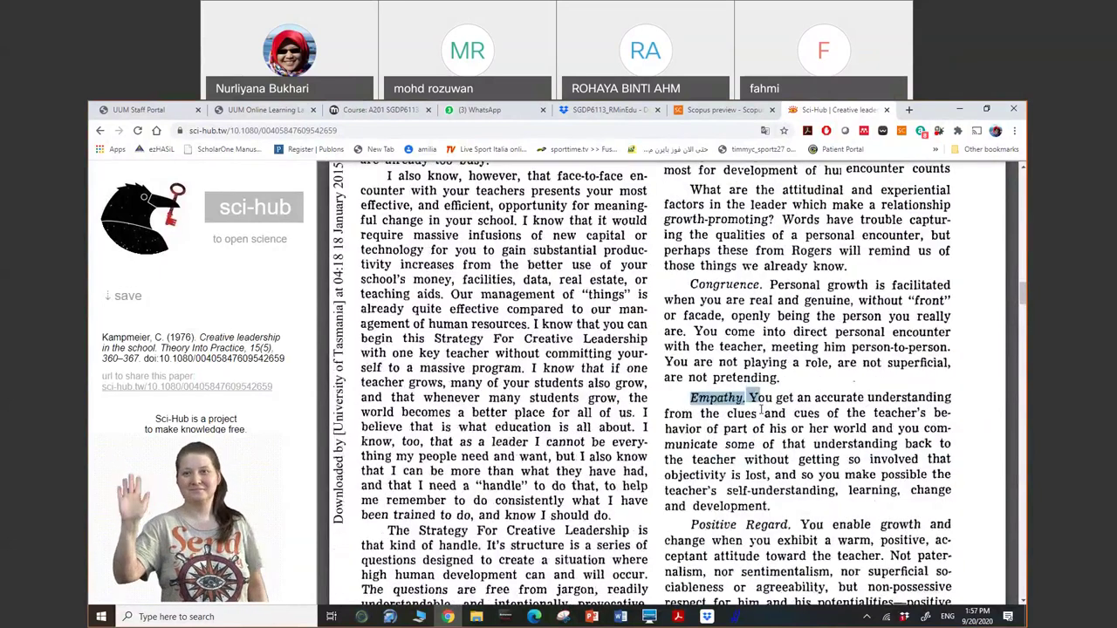
{"action": "scroll", "coordinate": [762, 411], "scroll_direction": "down", "scroll_amount": 2}
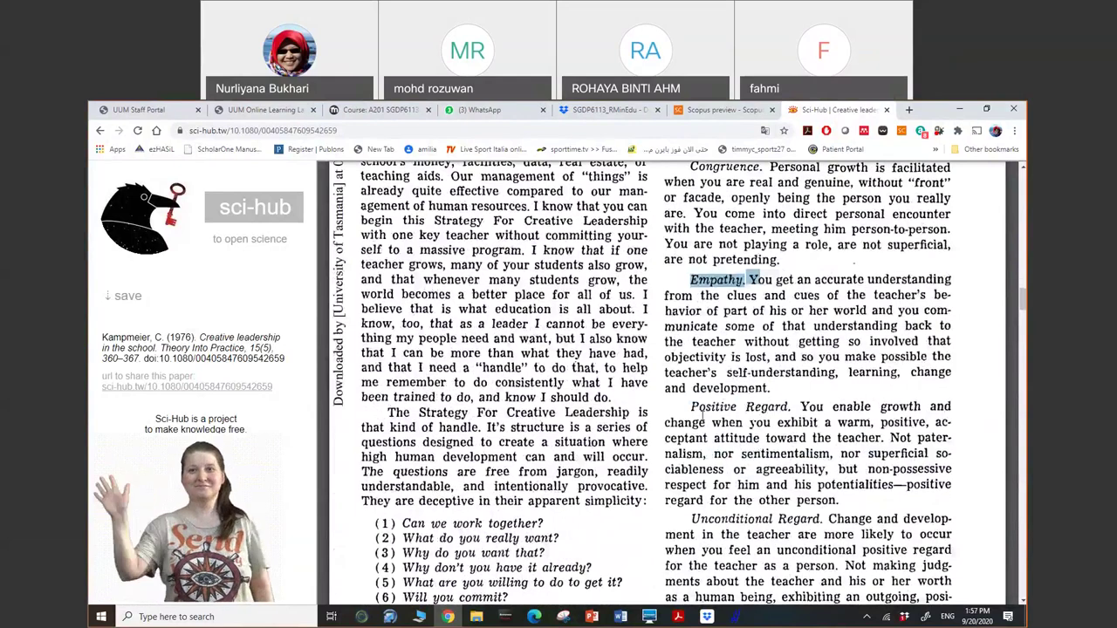
{"action": "scroll", "coordinate": [702, 417], "scroll_direction": "down", "scroll_amount": 2}
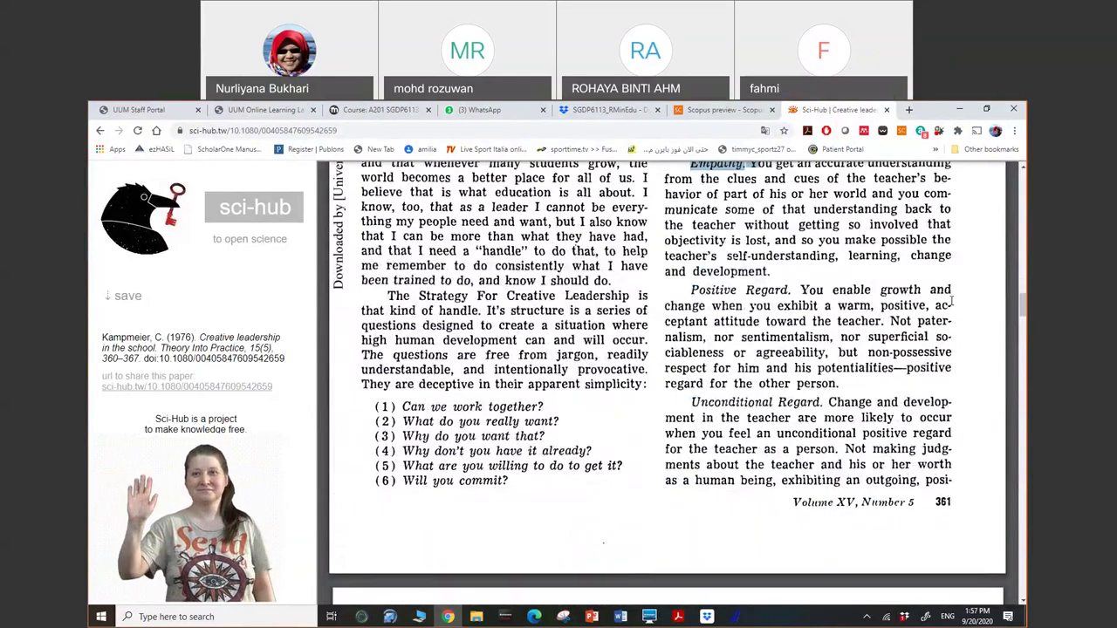
{"action": "scroll", "coordinate": [843, 407], "scroll_direction": "down", "scroll_amount": 5}
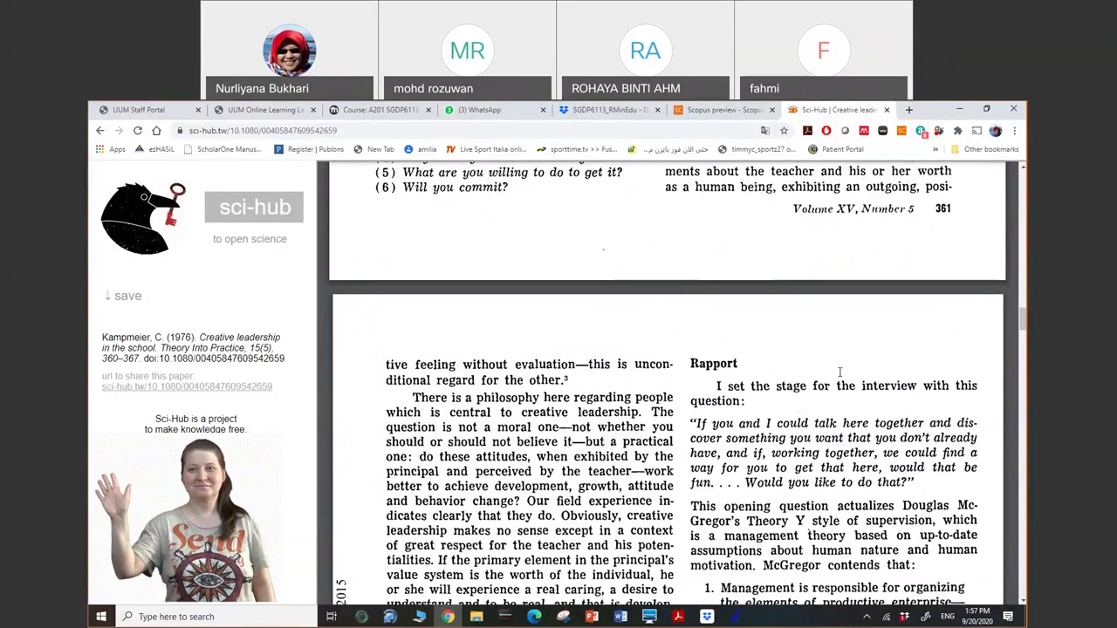
Return to the beginning of the article and save its PDF to the Desktop as kampmeier1976.pdf
{"action": "key", "text": "Home"}
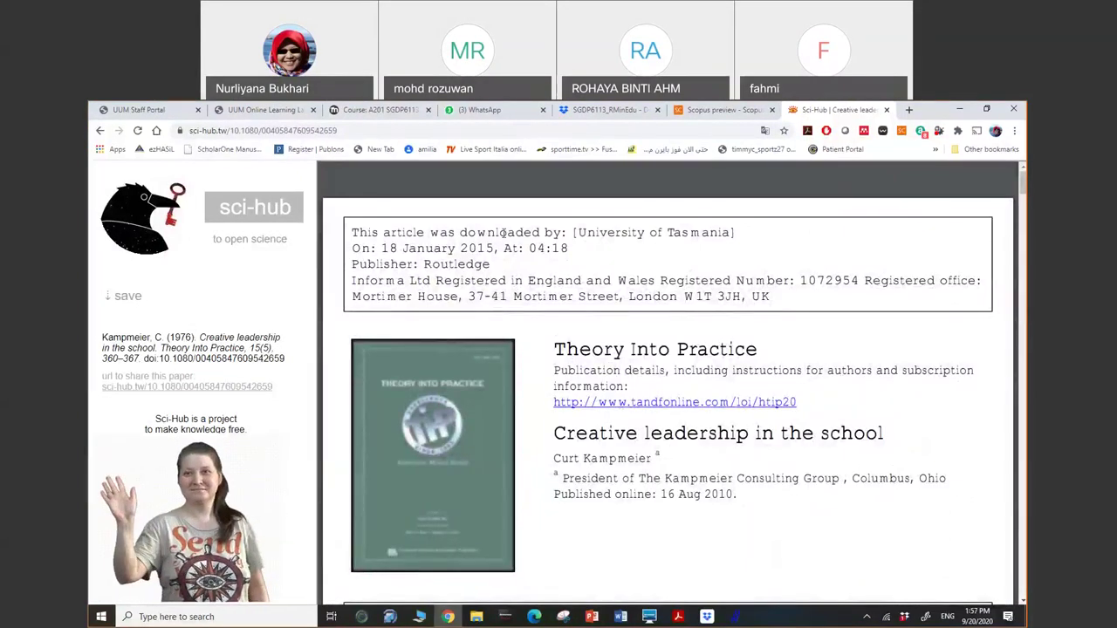
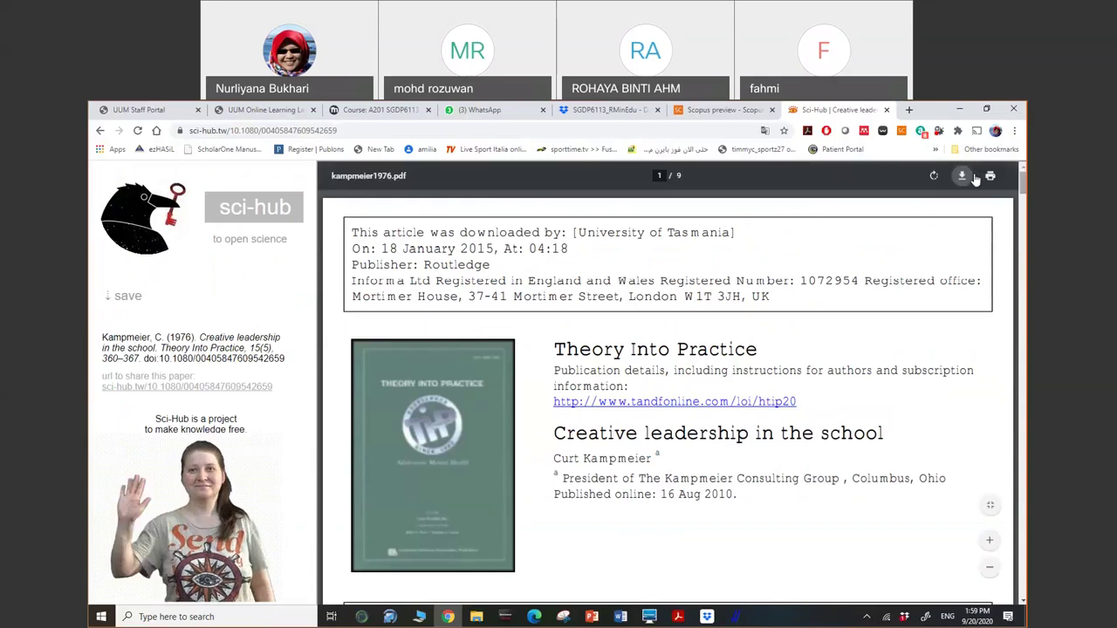
{"action": "left_click", "coordinate": [963, 178]}
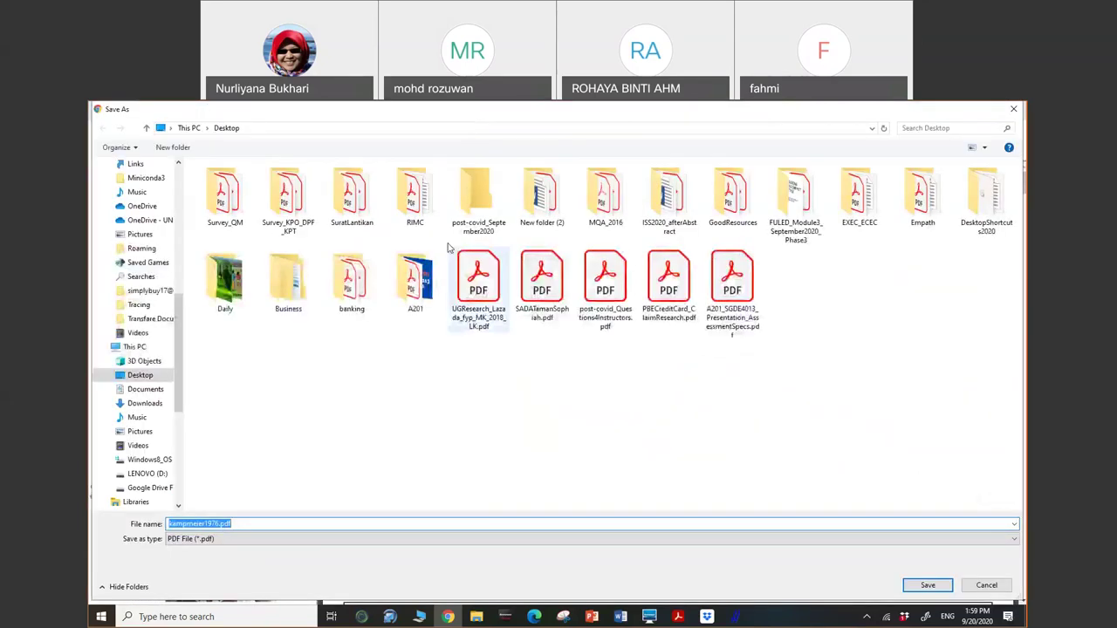
{"action": "left_click", "coordinate": [925, 586]}
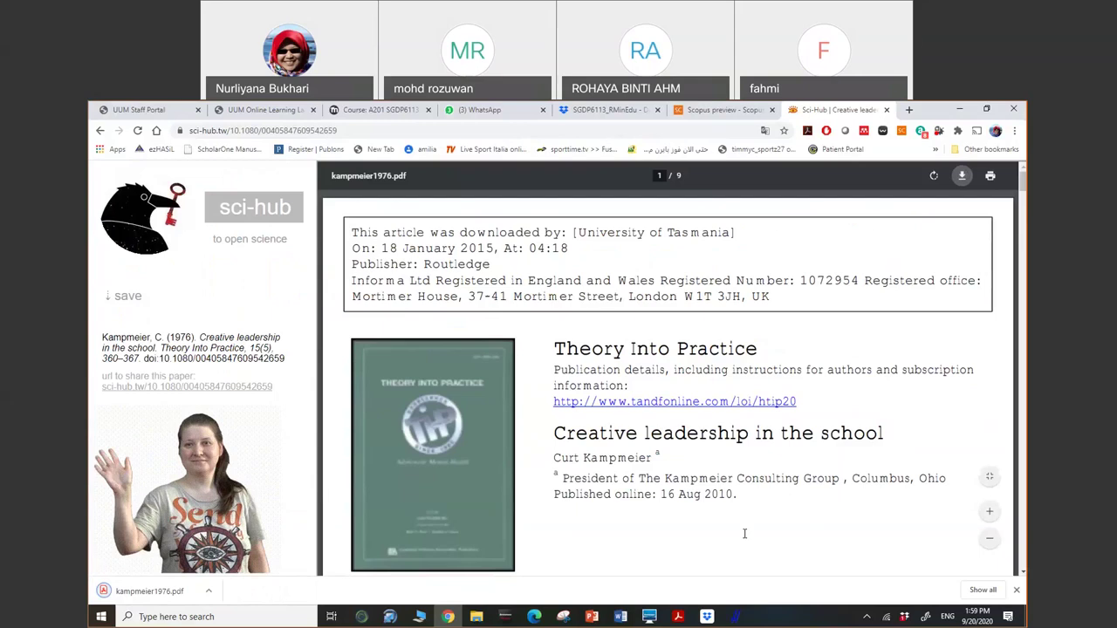
Switch to Publish or Perish and replace the Scopus search's title words with "remote learning covid 19 teachers"
{"action": "left_click", "coordinate": [738, 617]}
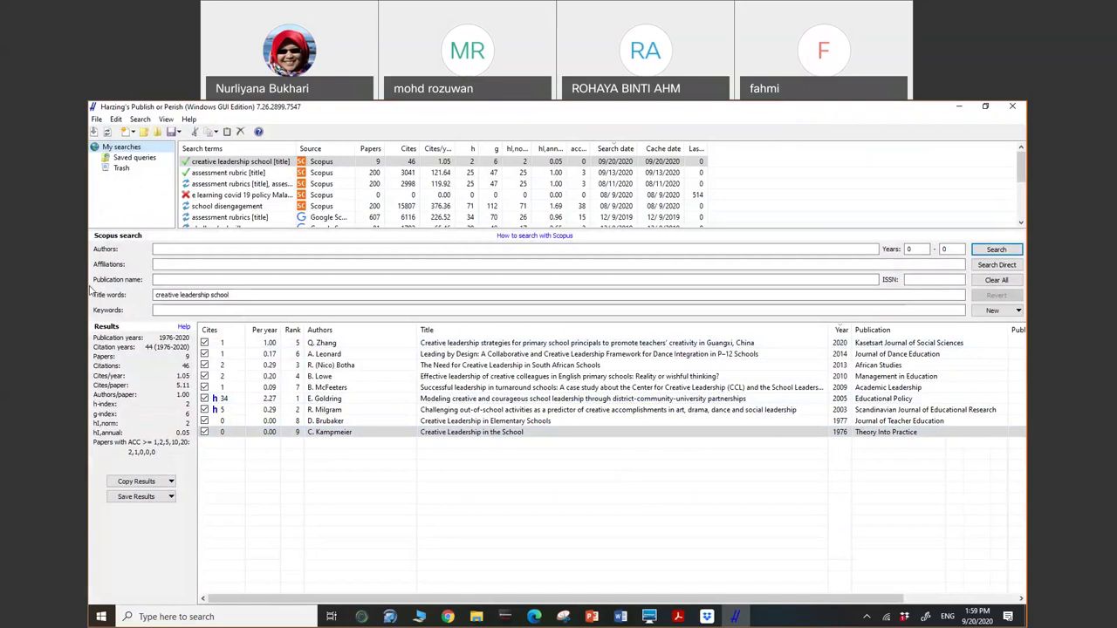
{"action": "left_click_drag", "start_coordinate": [254, 296], "coordinate": [149, 314]}
{"action": "key", "text": "Delete"}
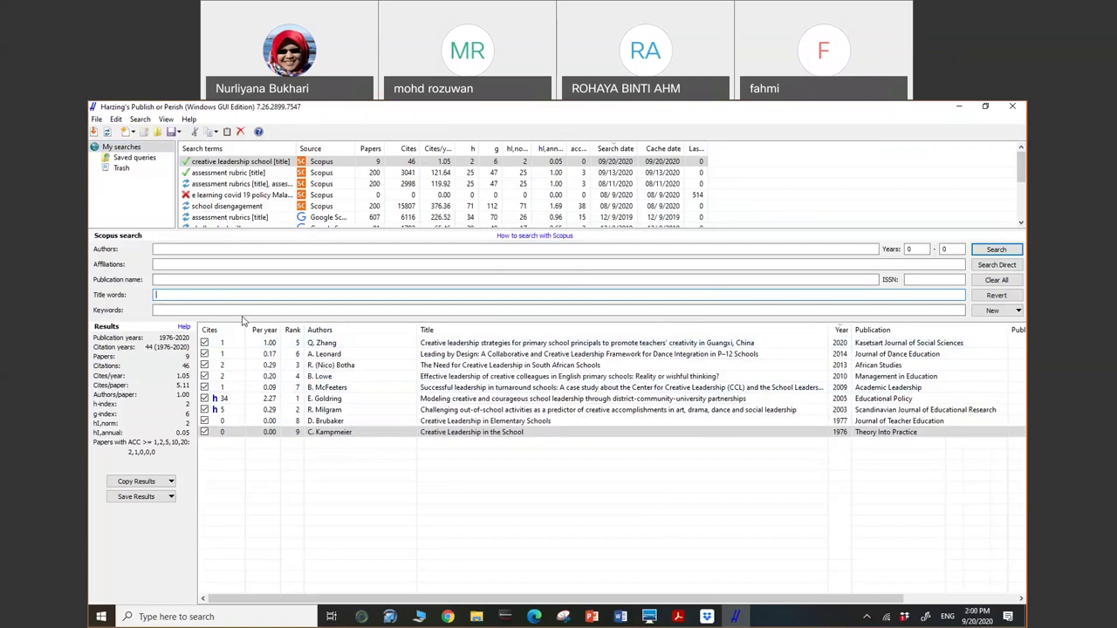
{"action": "type", "text": "remote learning"}
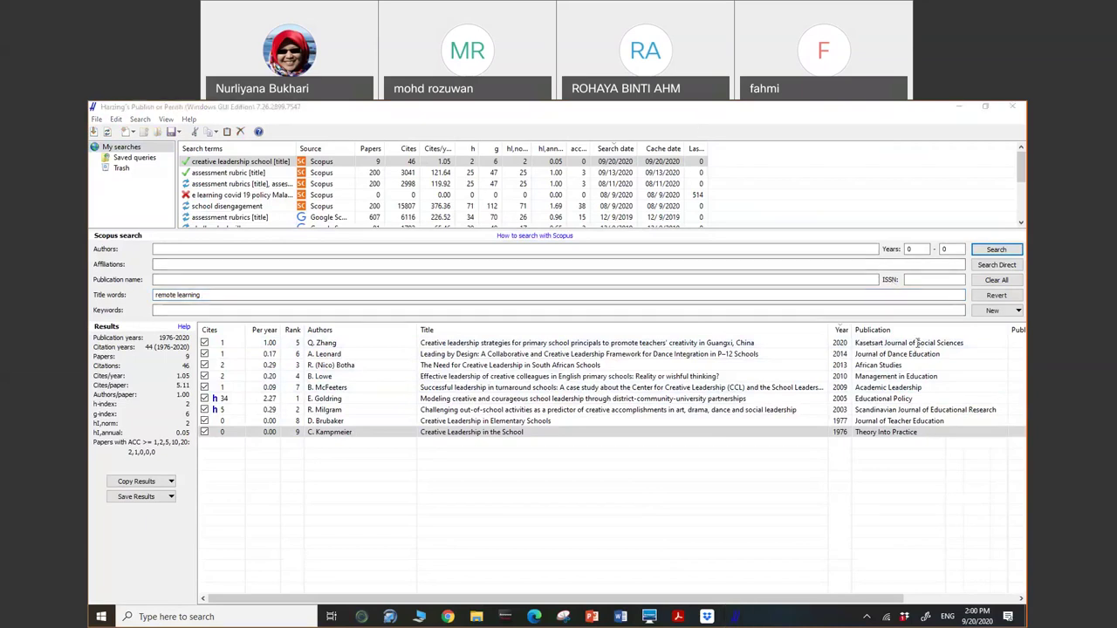
{"action": "left_click", "coordinate": [221, 294]}
{"action": "type", "text": "co"}
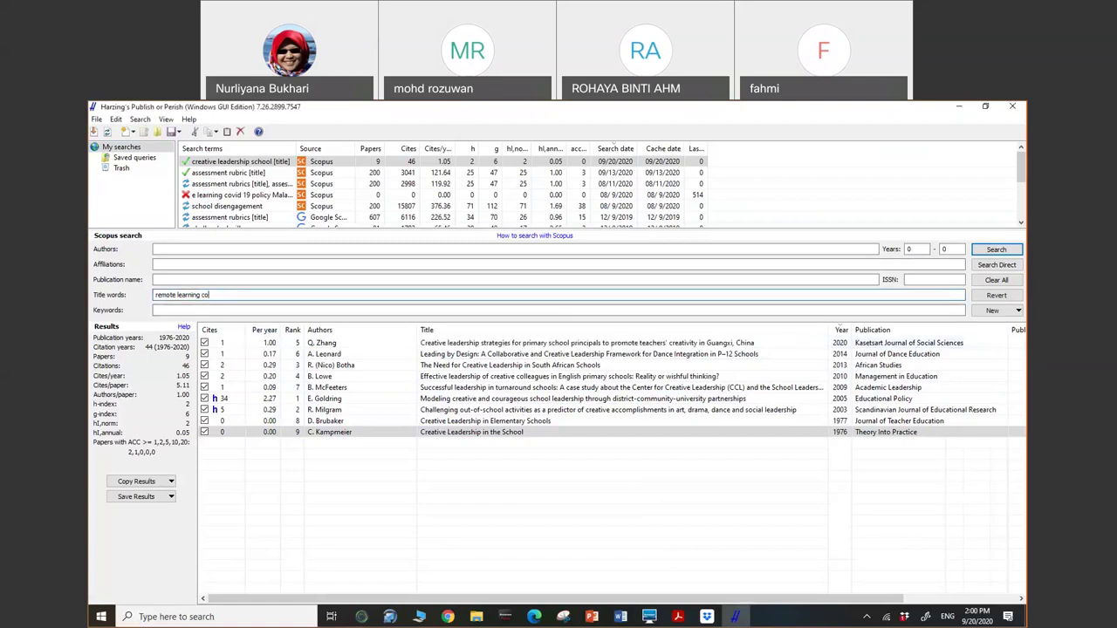
{"action": "type", "text": "vid 19 teachers"}
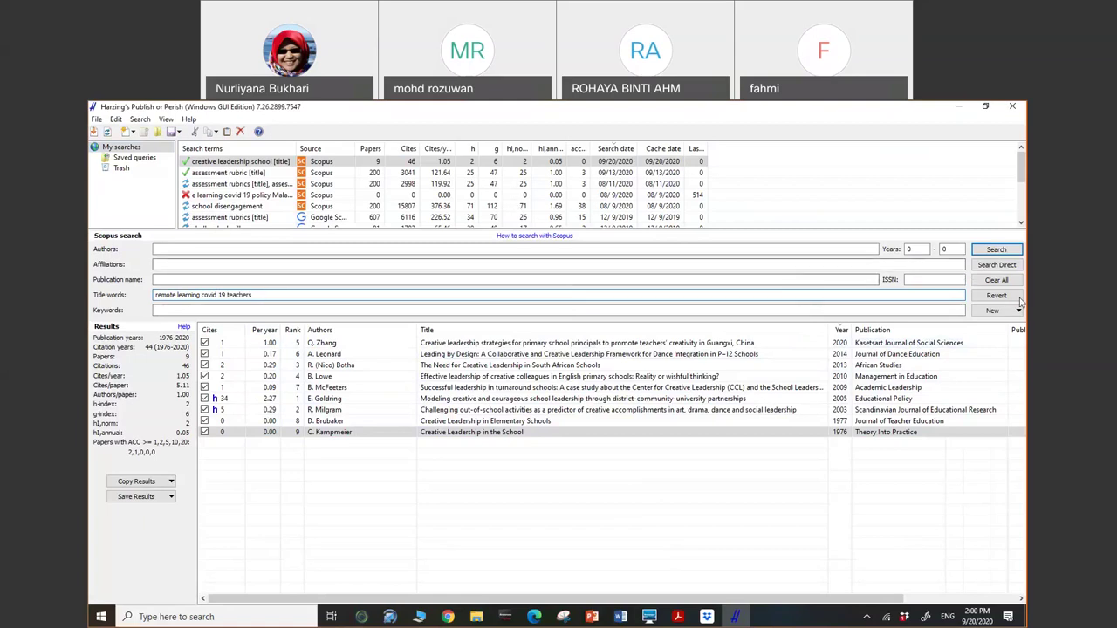
Extend the title words to "challenges in remote learning covid 19 teachers", run the Scopus search and dismiss the resulting message
{"action": "left_click", "coordinate": [319, 310]}
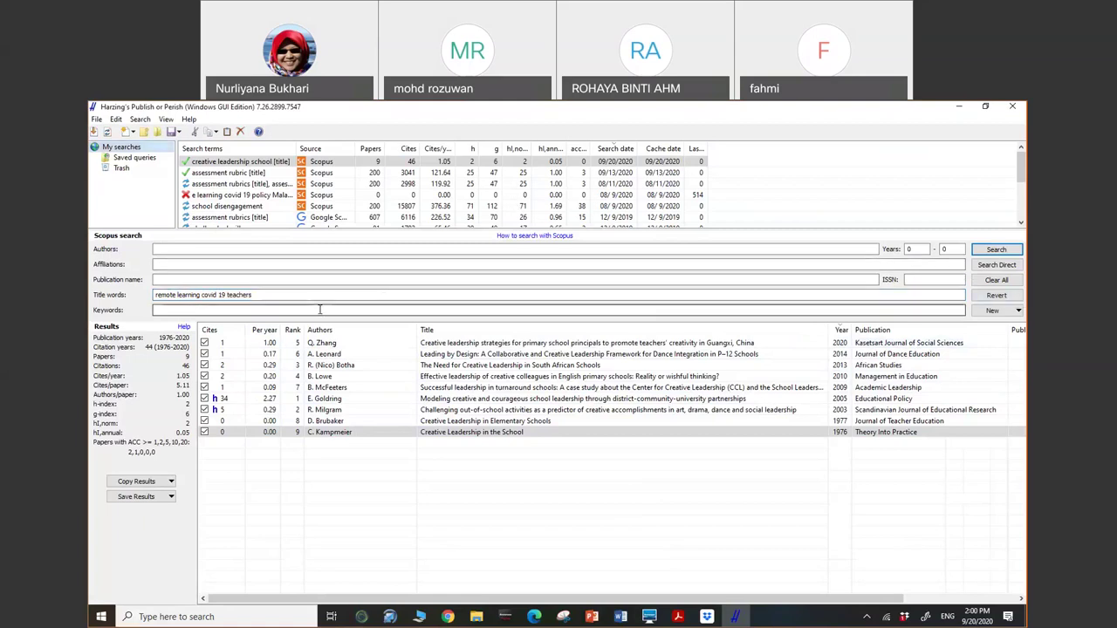
{"action": "left_click", "coordinate": [157, 295]}
{"action": "type", "text": "challenge s in"}
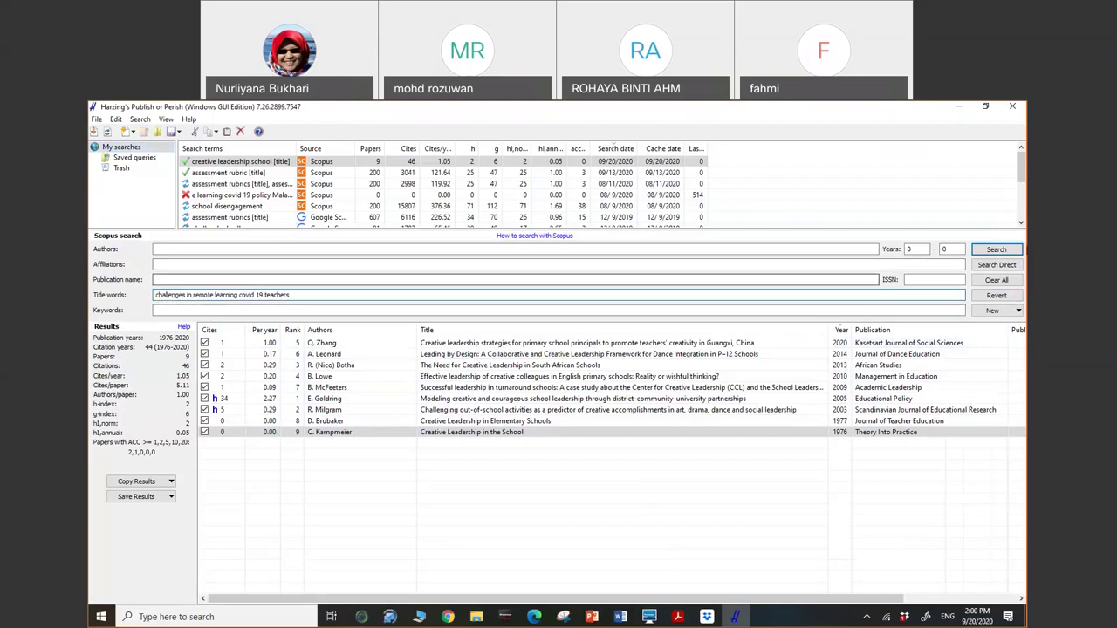
{"action": "left_click", "coordinate": [996, 251]}
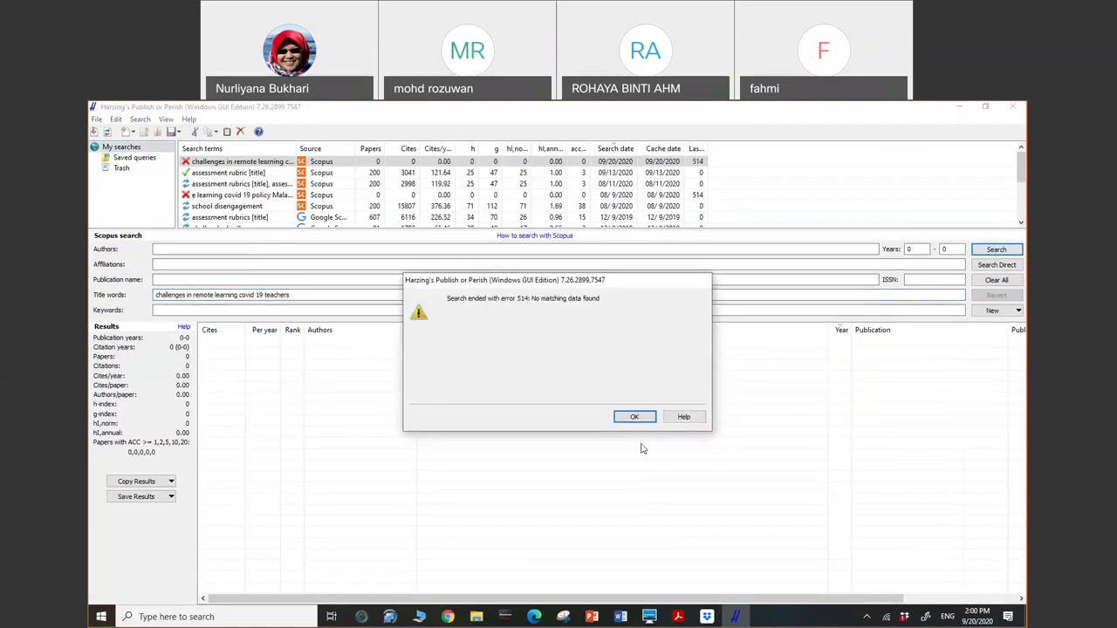
{"action": "left_click", "coordinate": [634, 417]}
Move the phrase "challenges in remote learning covid 19 teachers" from the title words to the keywords and run the Scopus search
{"action": "triple_click", "coordinate": [225, 295]}
{"action": "right_click", "coordinate": [225, 295]}
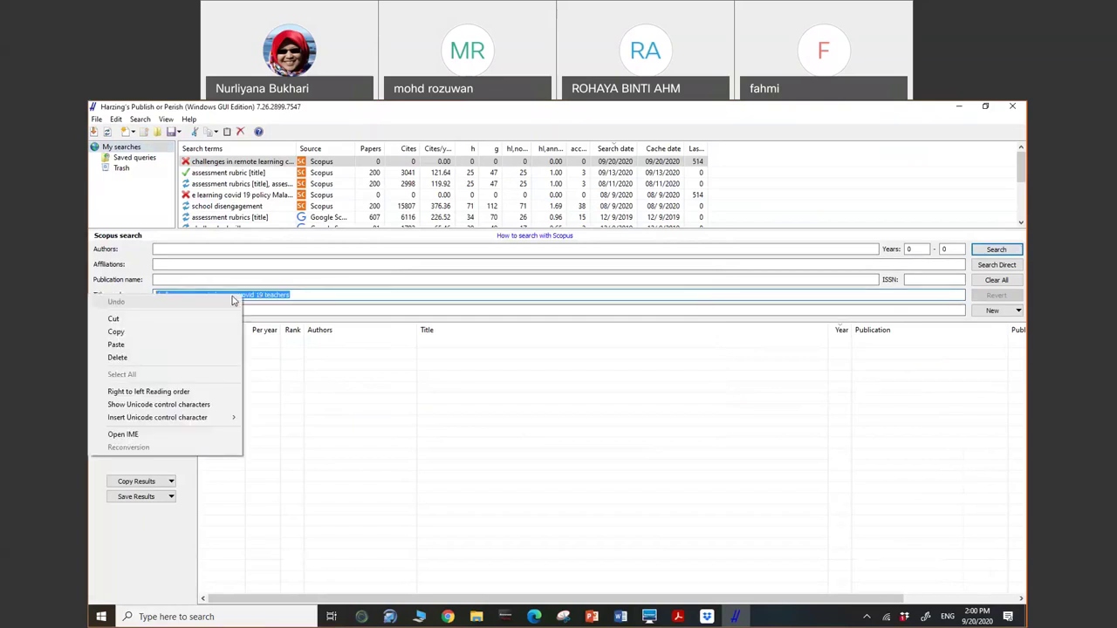
{"action": "left_click", "coordinate": [219, 312]}
{"action": "left_click", "coordinate": [223, 311]}
{"action": "key", "text": "ctrl+v"}
{"action": "left_click", "coordinate": [997, 250]}
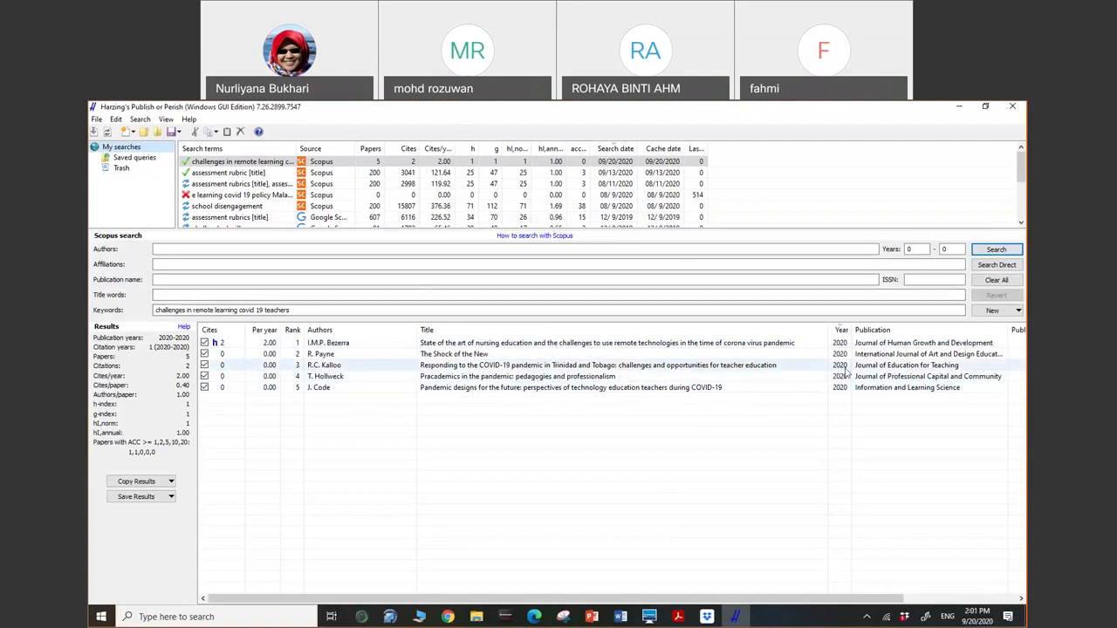
Open the Scopus record of the Trinidad and Tobago teacher education article and examine its access status, abstract, author keywords and DOI
{"action": "double_click", "coordinate": [670, 369]}
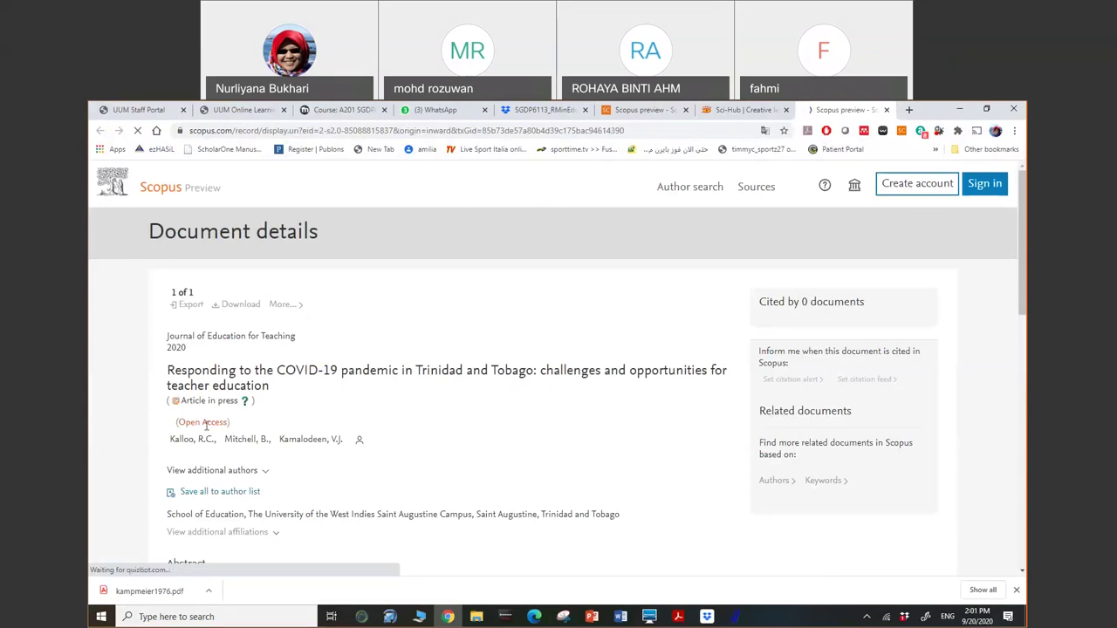
{"action": "scroll", "coordinate": [225, 381], "scroll_direction": "down", "scroll_amount": 10}
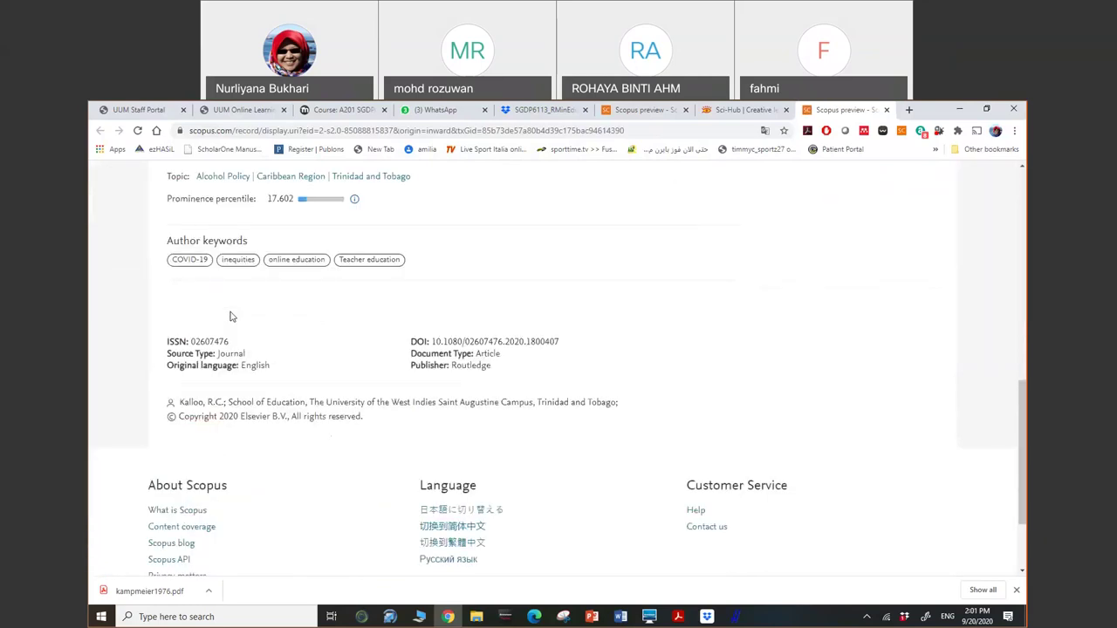
{"action": "scroll", "coordinate": [232, 316], "scroll_direction": "up", "scroll_amount": 3}
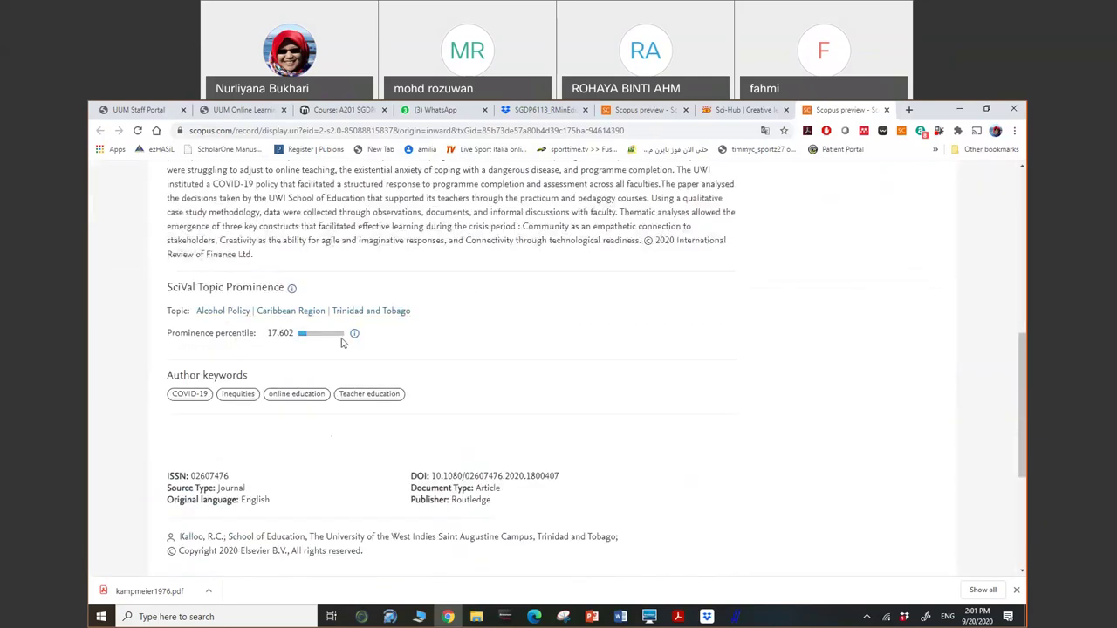
{"action": "scroll", "coordinate": [341, 343], "scroll_direction": "up", "scroll_amount": 5}
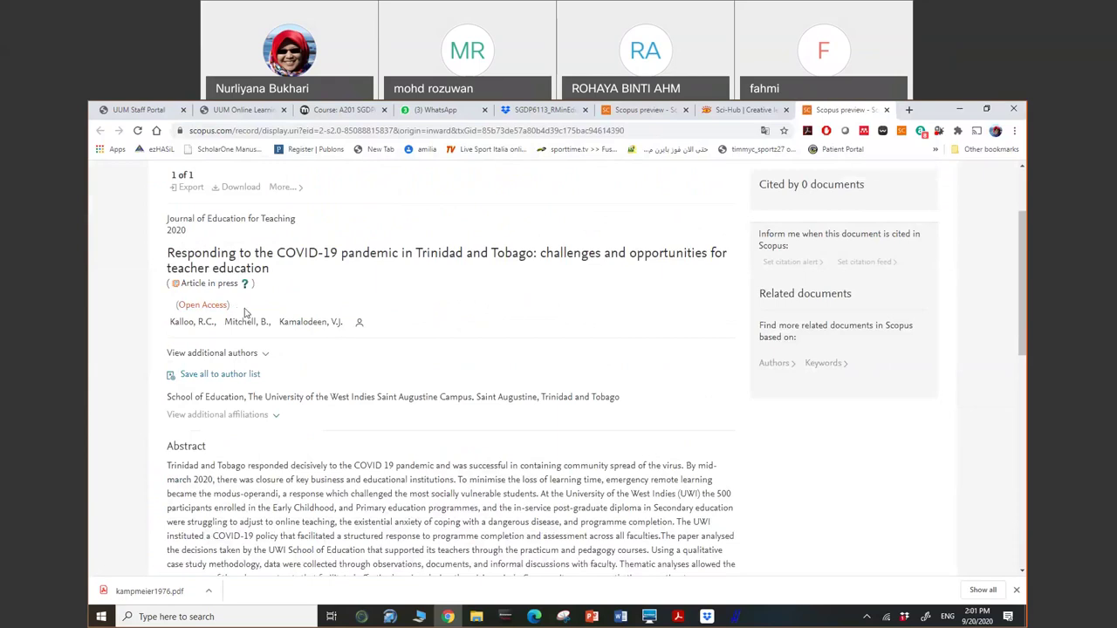
{"action": "scroll", "coordinate": [233, 293], "scroll_direction": "up", "scroll_amount": 2}
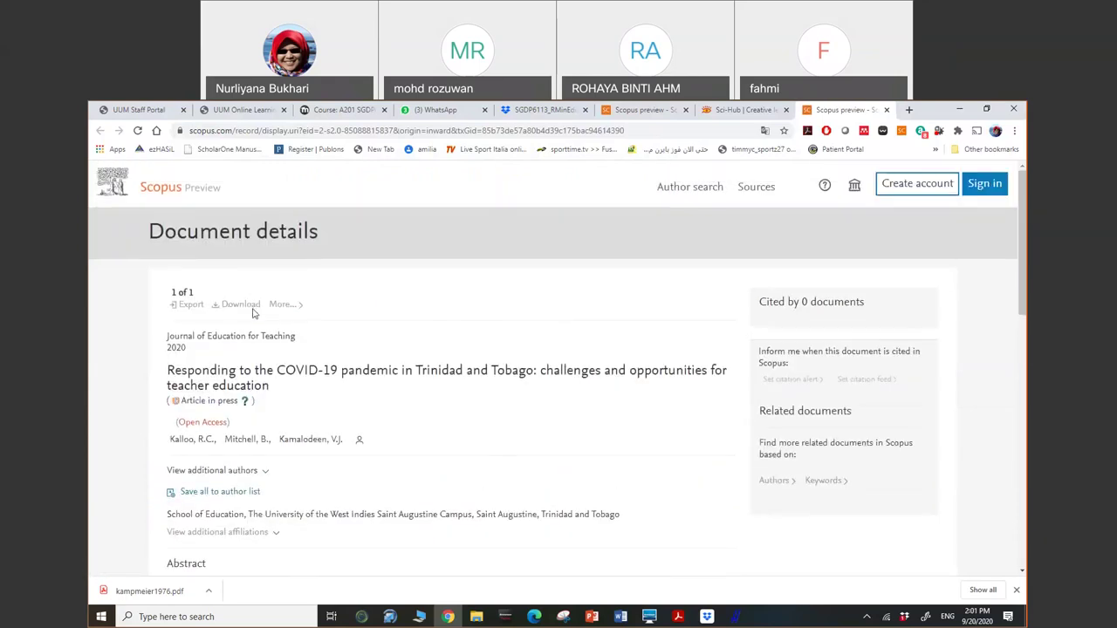
{"action": "scroll", "coordinate": [316, 338], "scroll_direction": "down", "scroll_amount": 2}
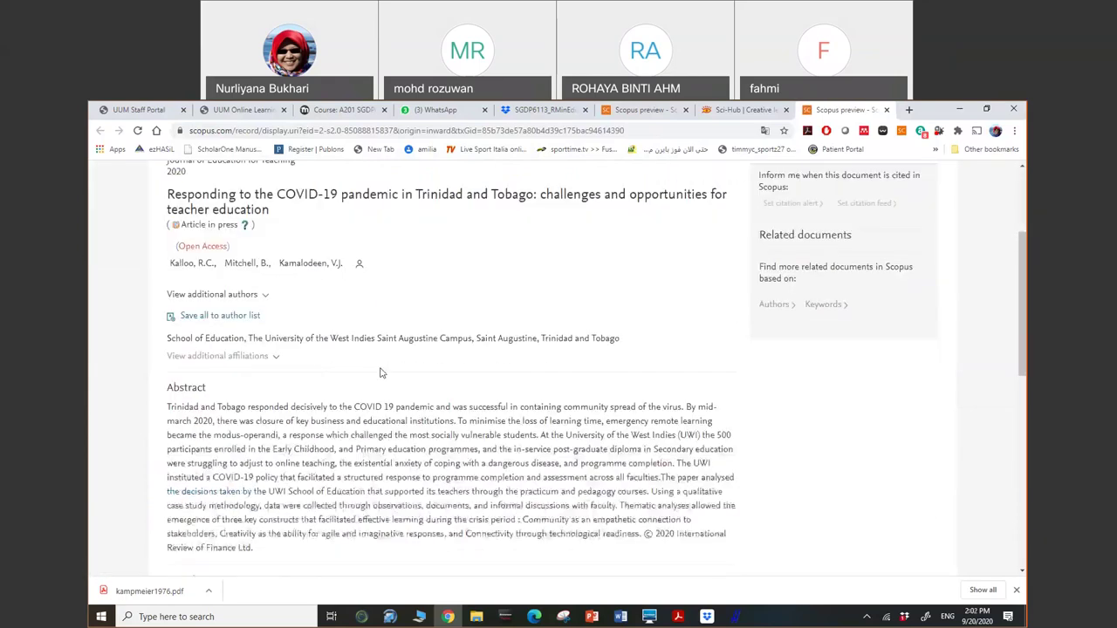
{"action": "scroll", "coordinate": [380, 372], "scroll_direction": "up", "scroll_amount": 1}
{"action": "scroll", "coordinate": [380, 372], "scroll_direction": "down", "scroll_amount": 3}
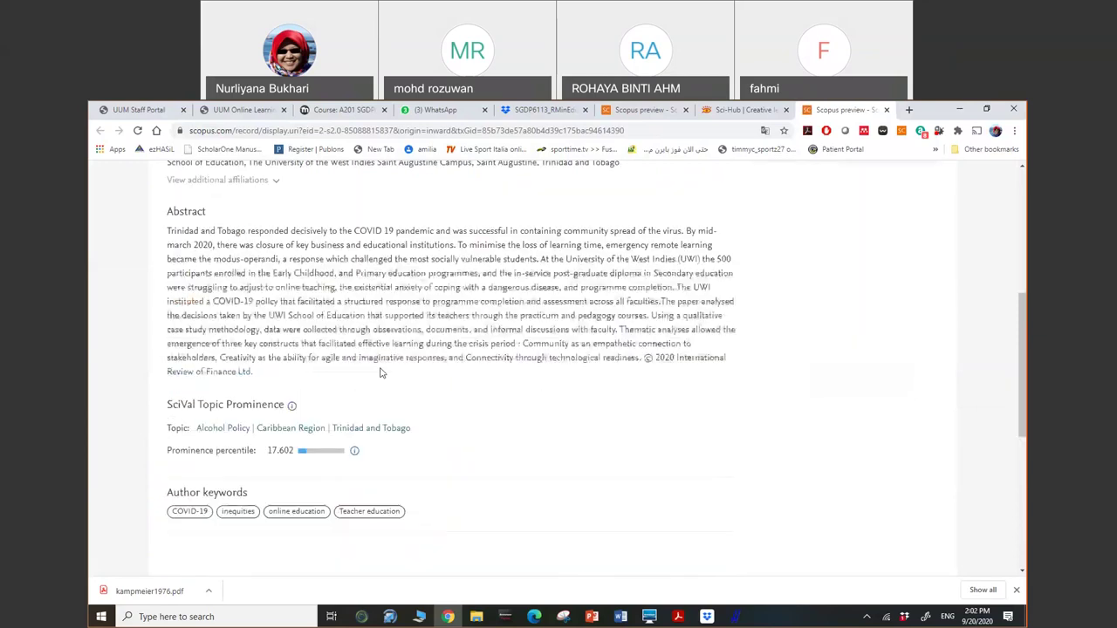
{"action": "scroll", "coordinate": [379, 373], "scroll_direction": "down", "scroll_amount": 2}
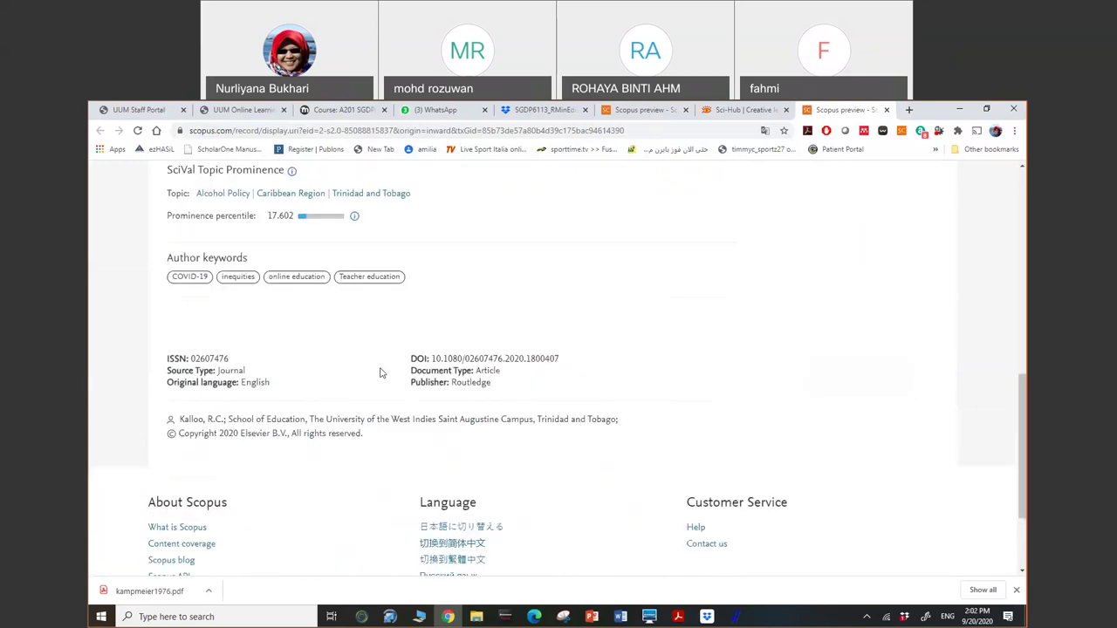
{"action": "key", "text": "Home"}
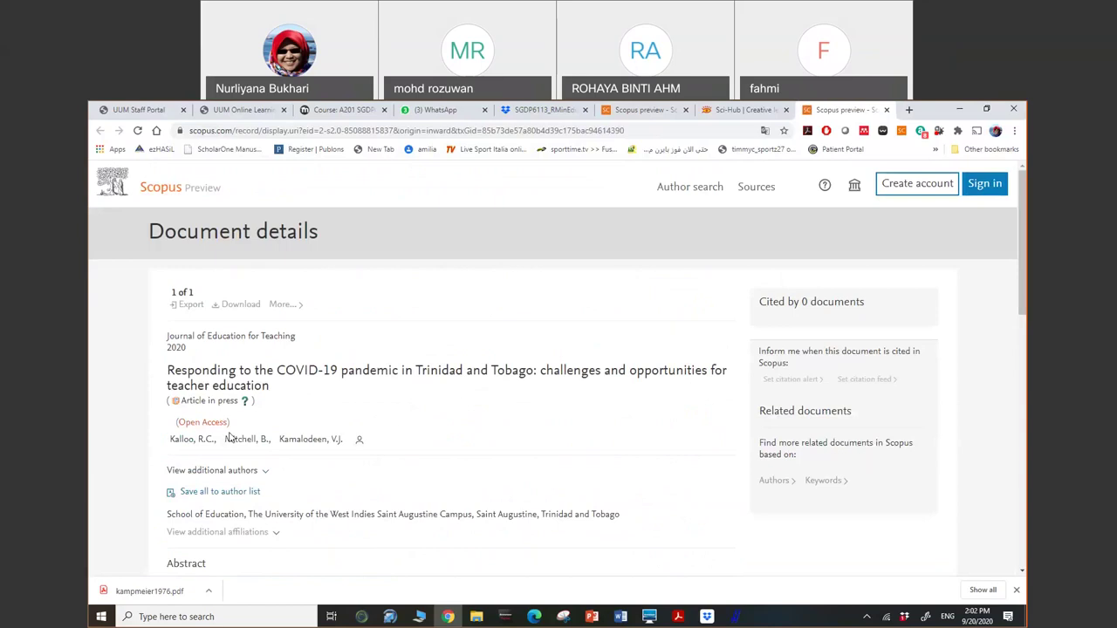
{"action": "scroll", "coordinate": [231, 438], "scroll_direction": "down", "scroll_amount": 1}
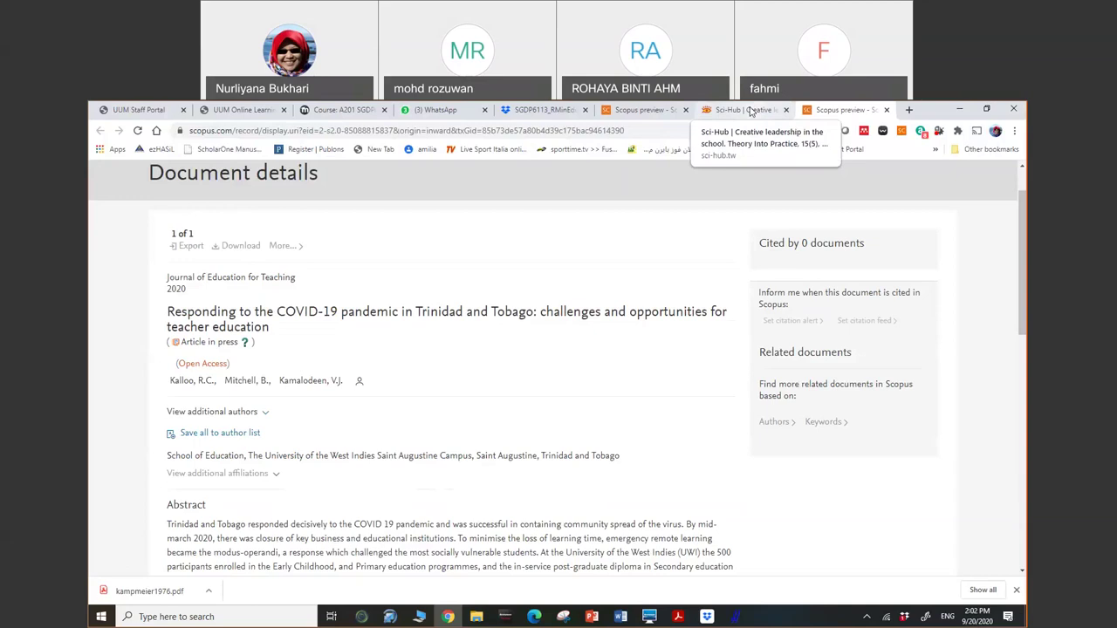
{"action": "left_click", "coordinate": [750, 111]}
{"action": "left_click", "coordinate": [842, 110]}
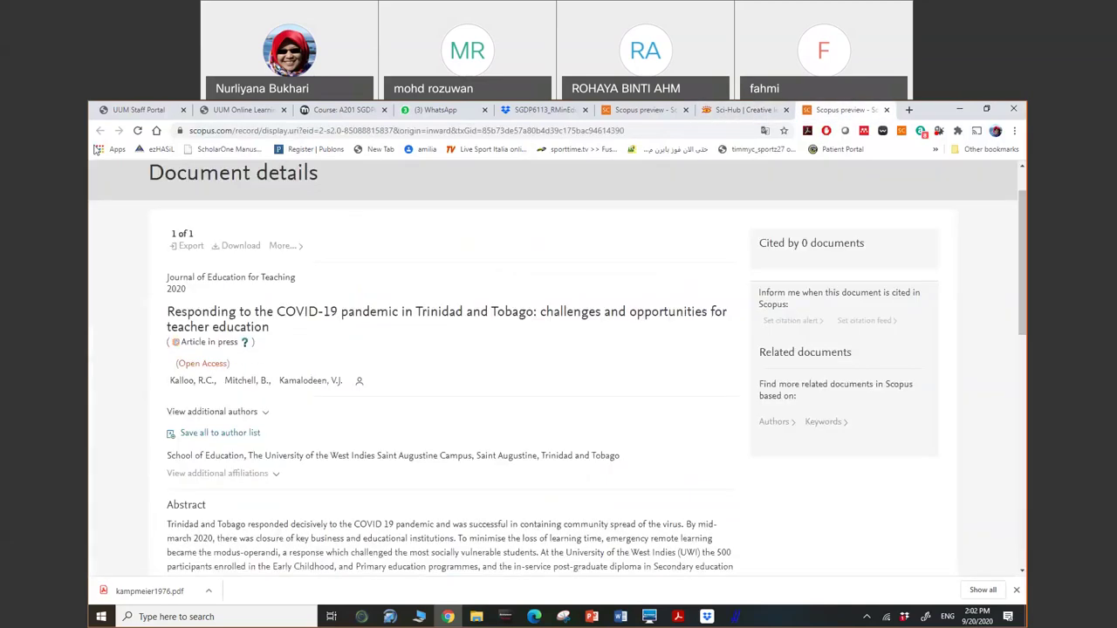
Switch back to Publish or Perish, open the Scopus record of "The Shock of the New" and copy its DOI
{"action": "left_click", "coordinate": [735, 617]}
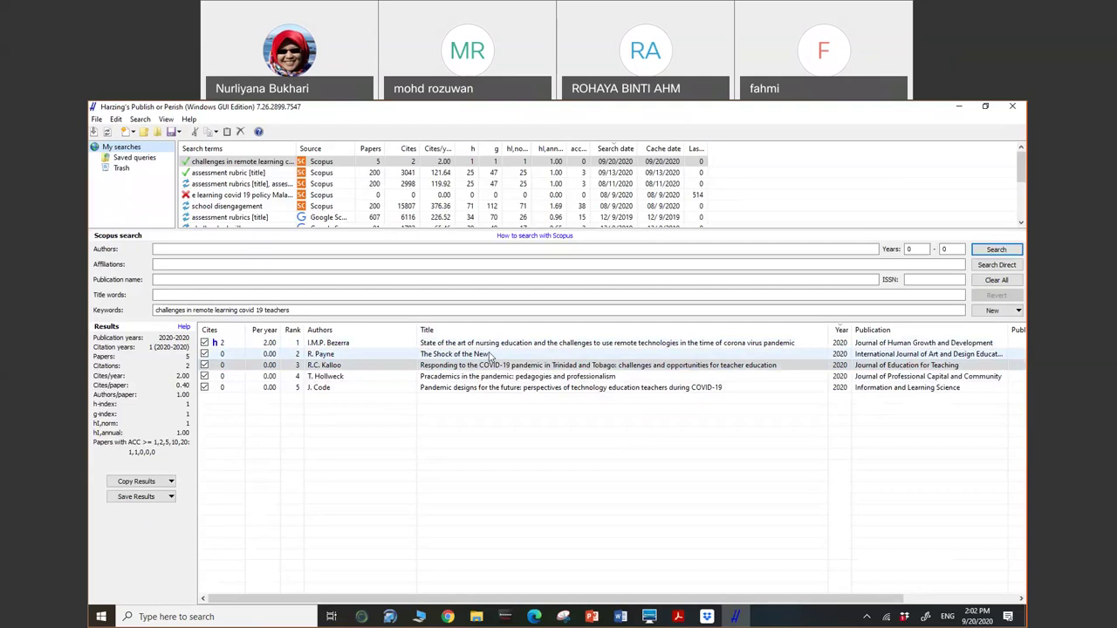
{"action": "double_click", "coordinate": [491, 356]}
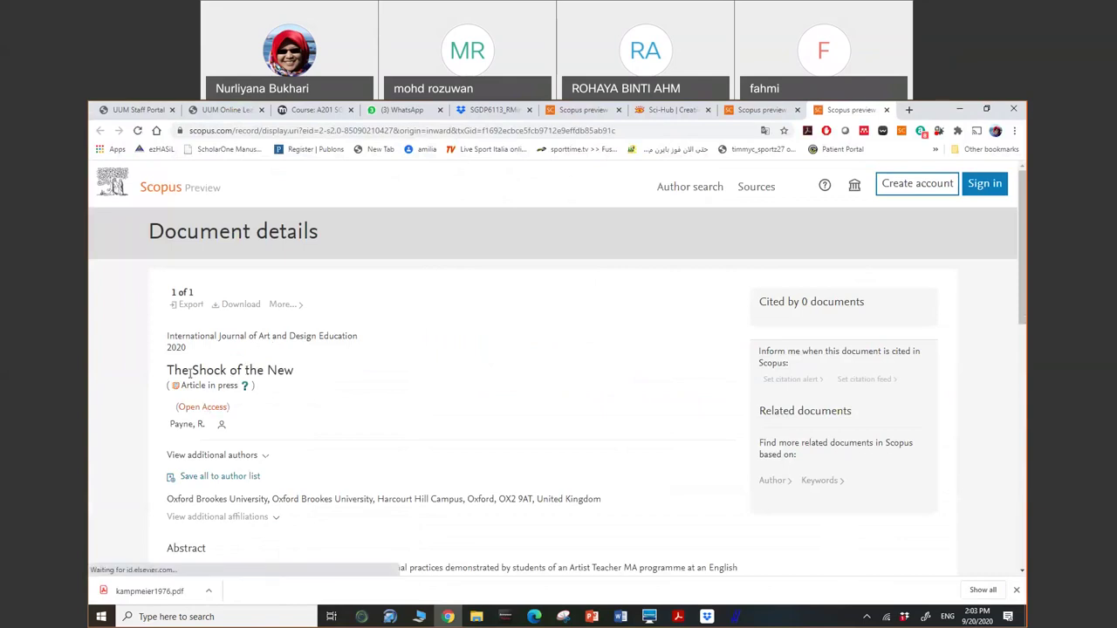
{"action": "scroll", "coordinate": [288, 413], "scroll_direction": "down", "scroll_amount": 4}
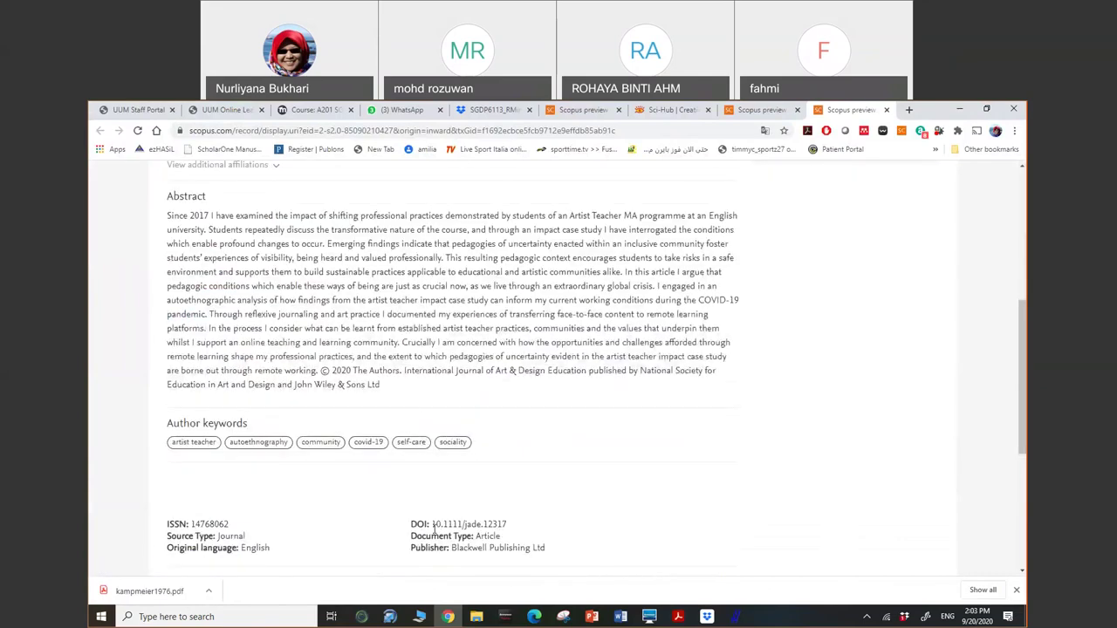
{"action": "left_click_drag", "start_coordinate": [432, 523], "coordinate": [506, 524]}
{"action": "right_click", "coordinate": [506, 524]}
{"action": "left_click", "coordinate": [532, 448]}
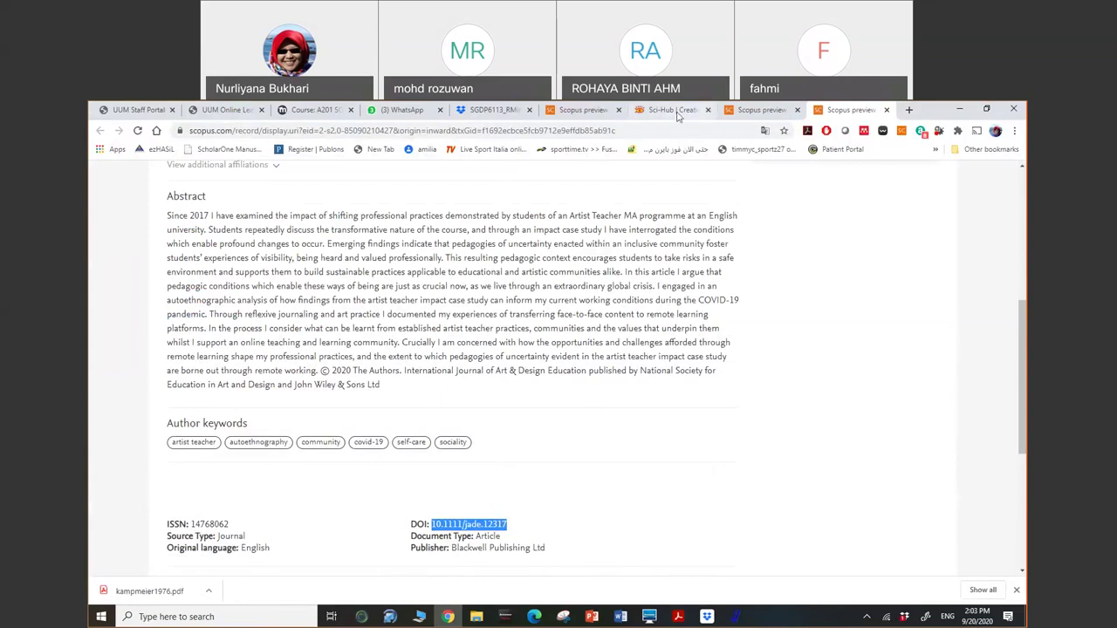
Return to the Sci-Hub search page and open the article with DOI 10.1111/jade.12317
{"action": "left_click", "coordinate": [672, 109]}
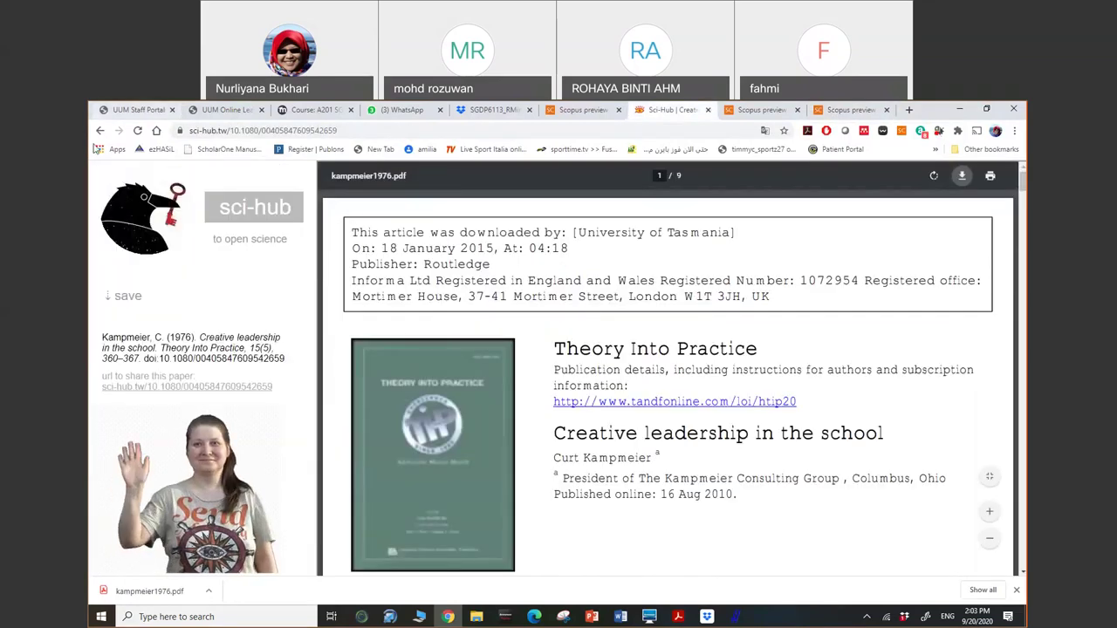
{"action": "left_click", "coordinate": [101, 131]}
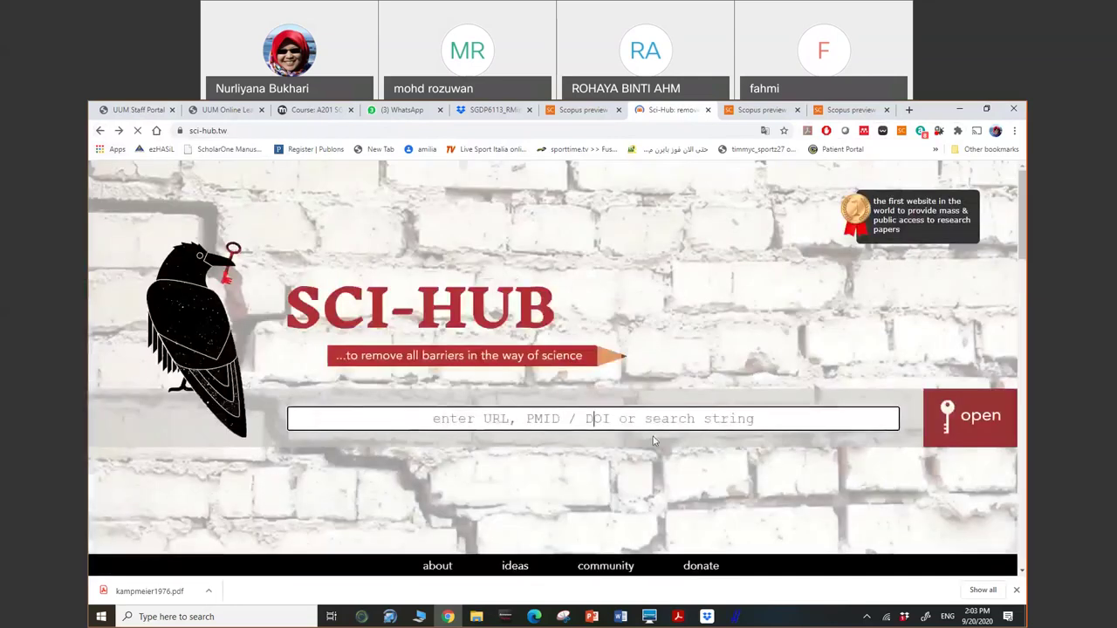
{"action": "right_click", "coordinate": [661, 418]}
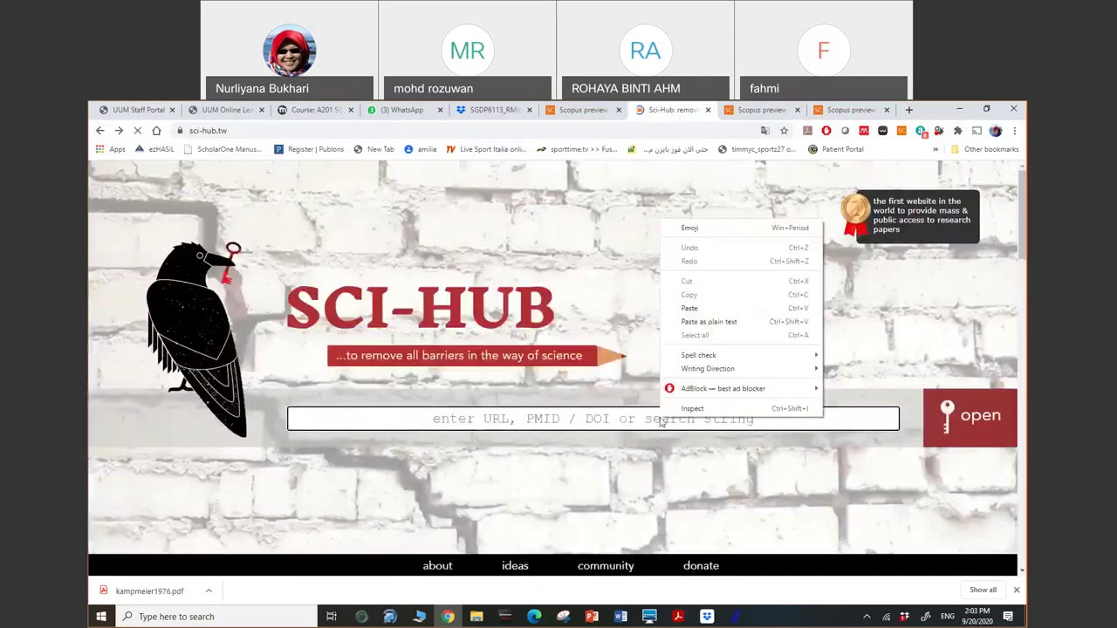
{"action": "left_click", "coordinate": [712, 312]}
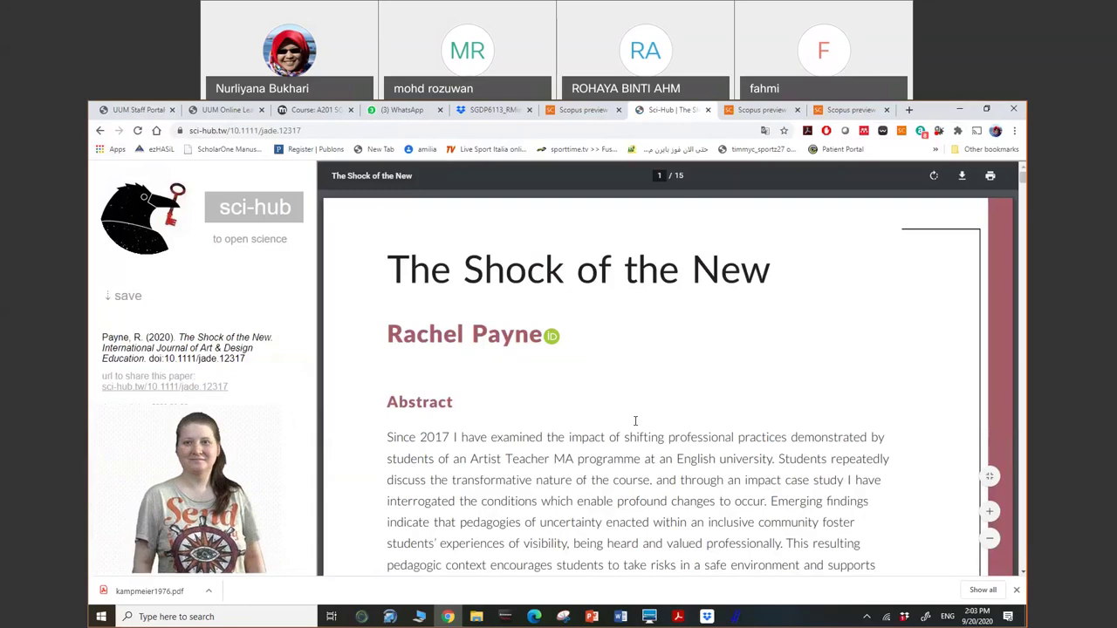
Skim the article's first pages and examine its abstract and keywords, selecting the keyword "autoethnography"
{"action": "scroll", "coordinate": [635, 420], "scroll_direction": "down", "scroll_amount": 15}
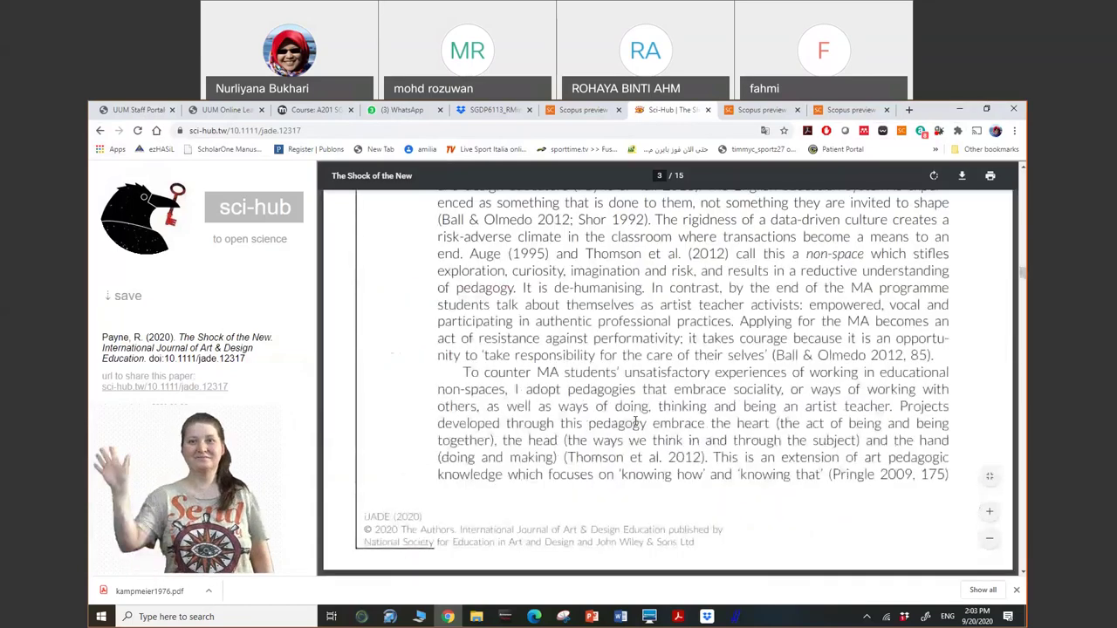
{"action": "scroll", "coordinate": [635, 421], "scroll_direction": "down", "scroll_amount": 10}
{"action": "scroll", "coordinate": [637, 411], "scroll_direction": "up", "scroll_amount": 3}
{"action": "scroll", "coordinate": [637, 411], "scroll_direction": "up", "scroll_amount": 20}
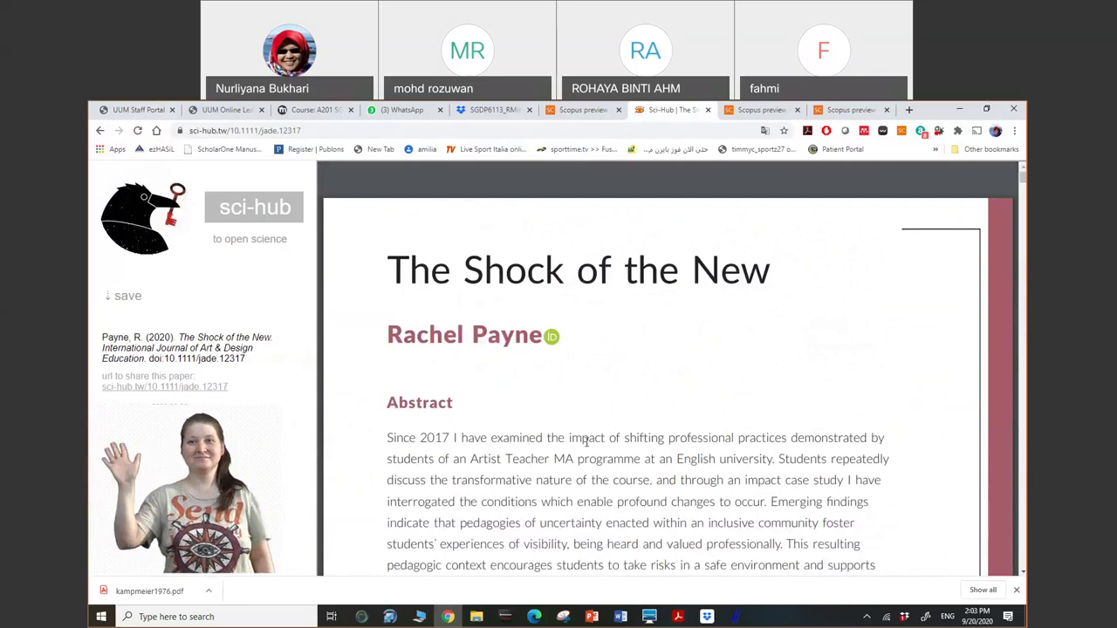
{"action": "scroll", "coordinate": [586, 441], "scroll_direction": "down", "scroll_amount": 3}
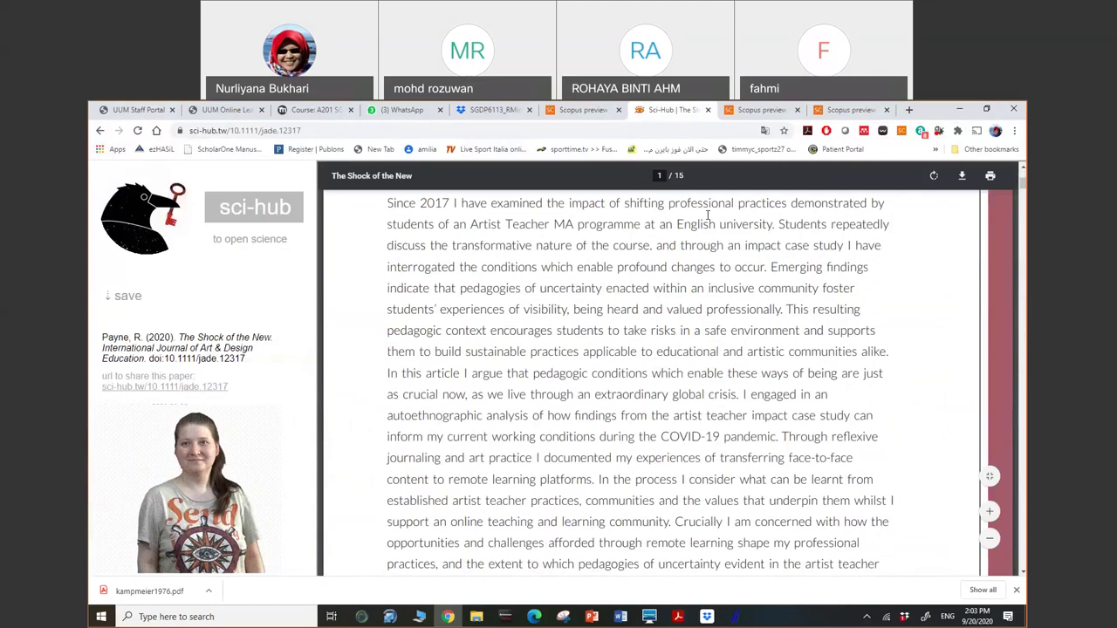
{"action": "scroll", "coordinate": [706, 346], "scroll_direction": "up", "scroll_amount": 3}
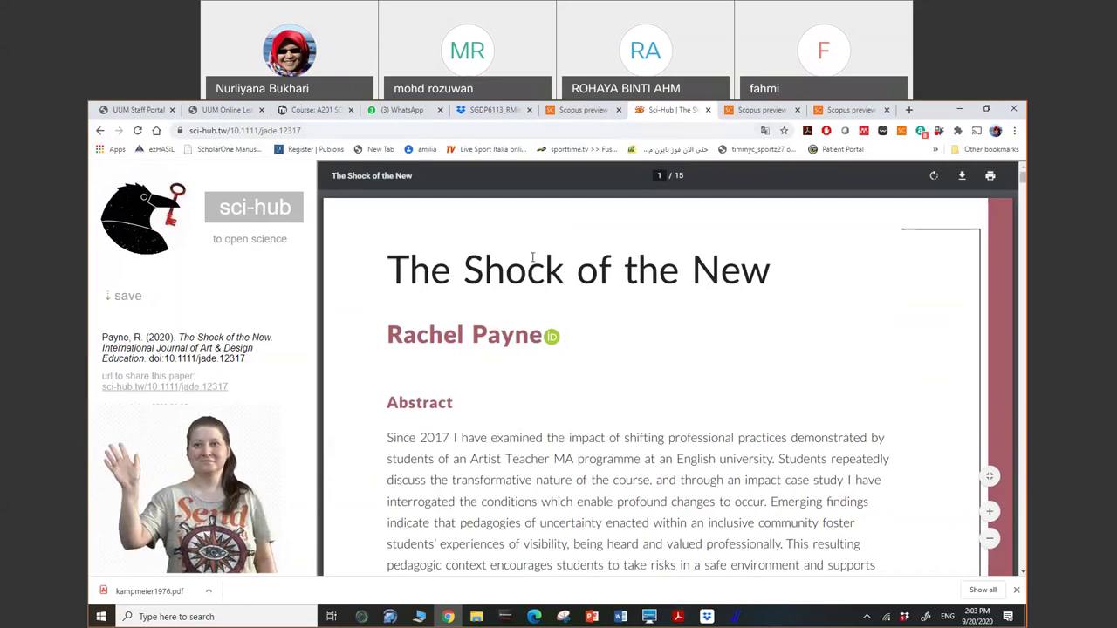
{"action": "scroll", "coordinate": [672, 349], "scroll_direction": "down", "scroll_amount": 3}
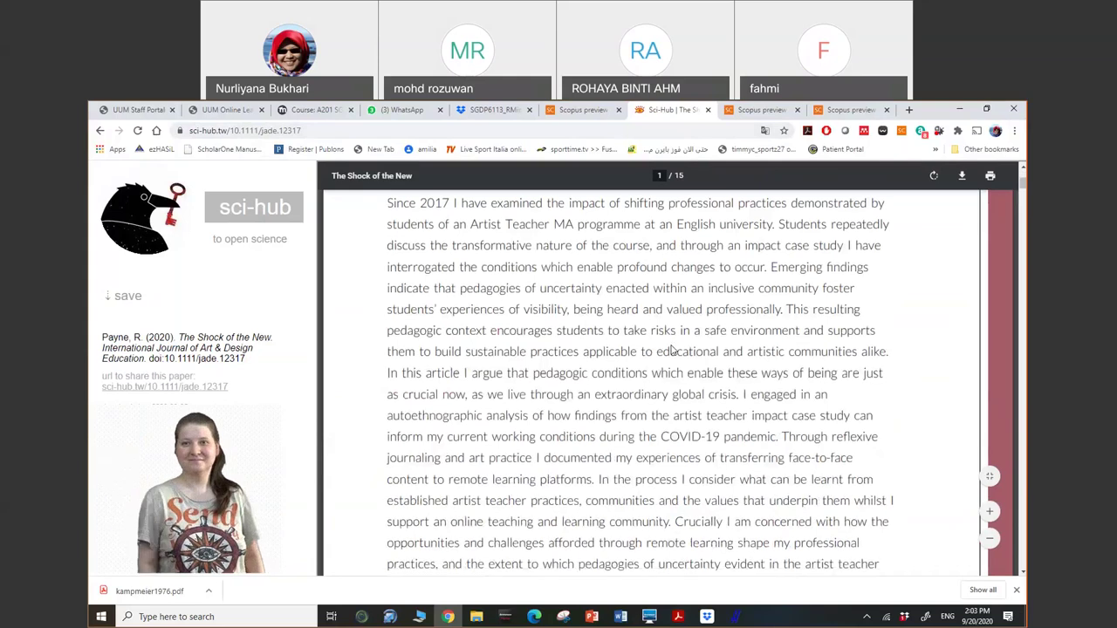
{"action": "scroll", "coordinate": [673, 349], "scroll_direction": "down", "scroll_amount": 2}
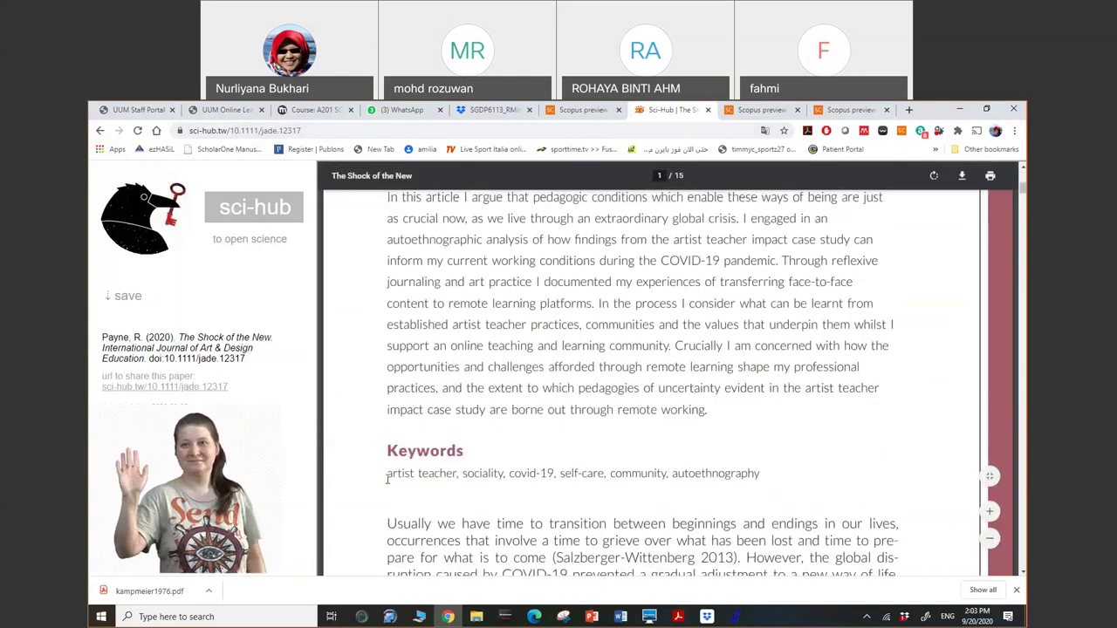
{"action": "scroll", "coordinate": [388, 478], "scroll_direction": "down", "scroll_amount": 2}
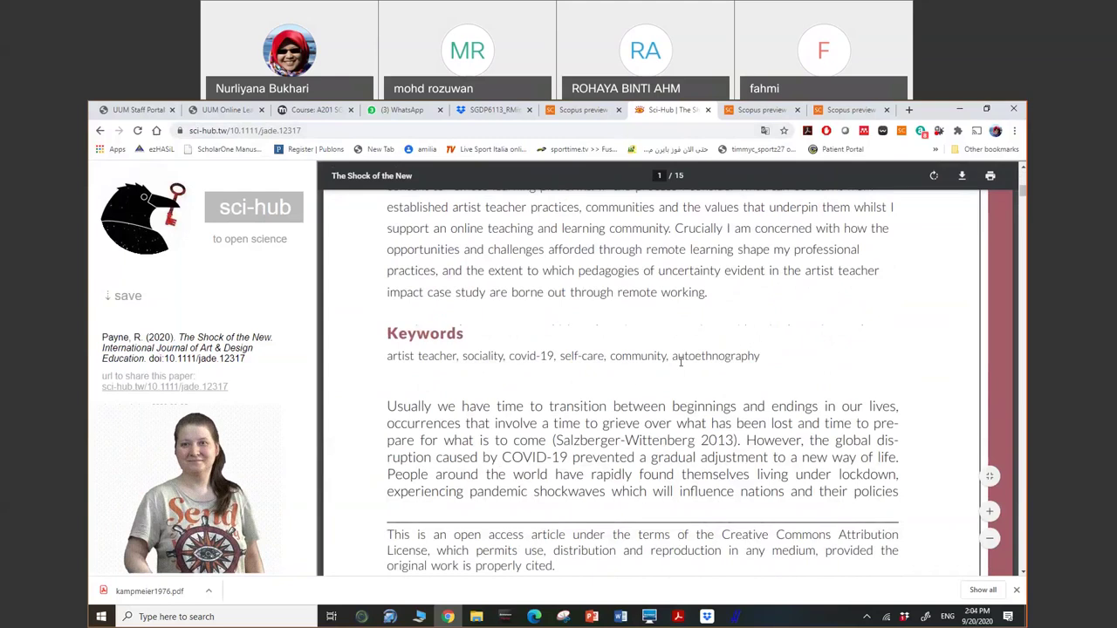
{"action": "double_click", "coordinate": [726, 354]}
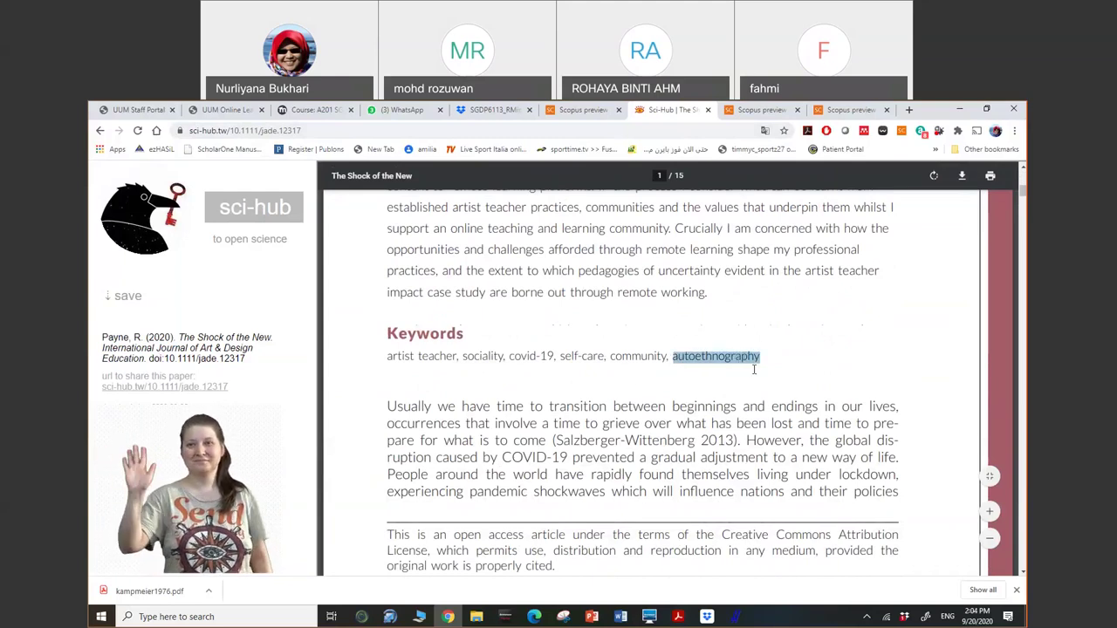
Continue to page 2 and search the article's text for "remote learning", examining the first matching passage
{"action": "scroll", "coordinate": [754, 369], "scroll_direction": "down", "scroll_amount": 5}
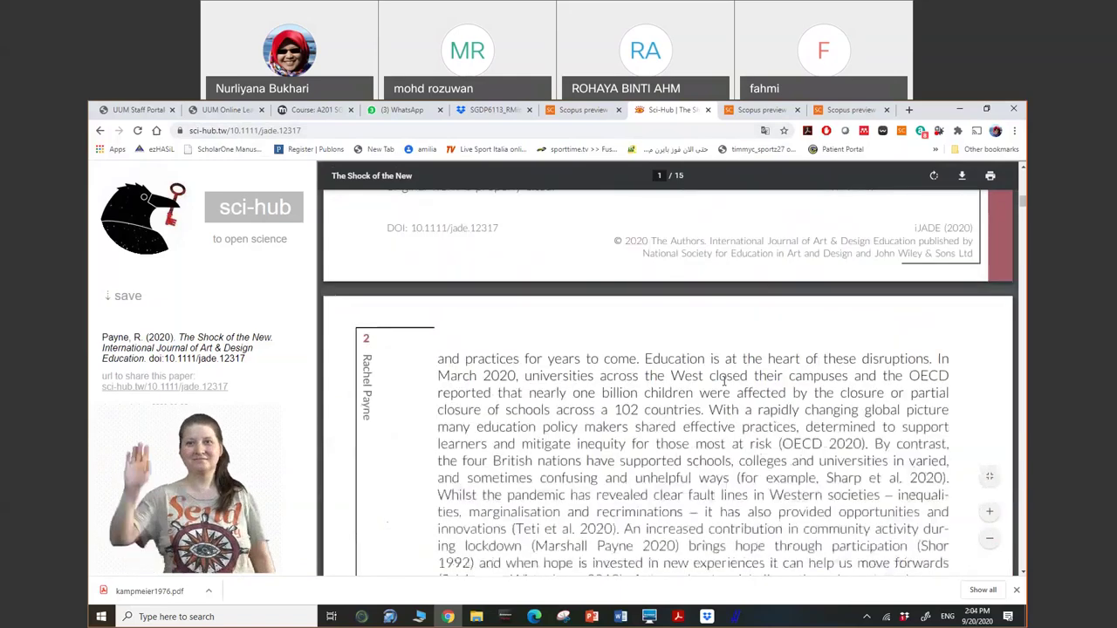
{"action": "scroll", "coordinate": [723, 381], "scroll_direction": "down", "scroll_amount": 5}
{"action": "scroll", "coordinate": [723, 381], "scroll_direction": "down", "scroll_amount": 3}
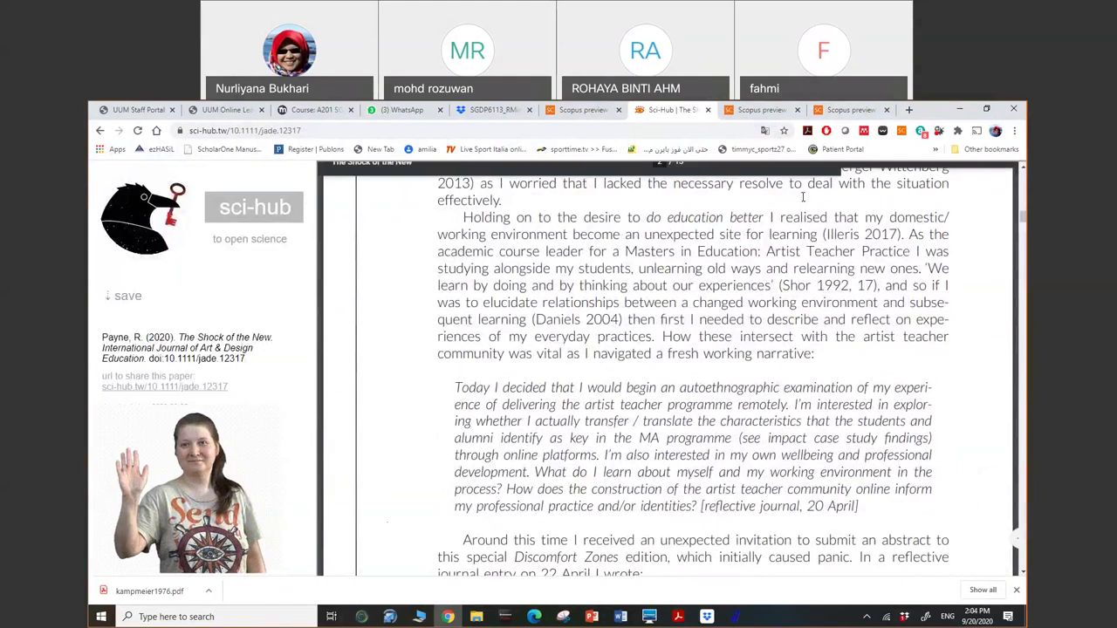
{"action": "key", "text": "ctrl+f"}
{"action": "type", "text": "remote"}
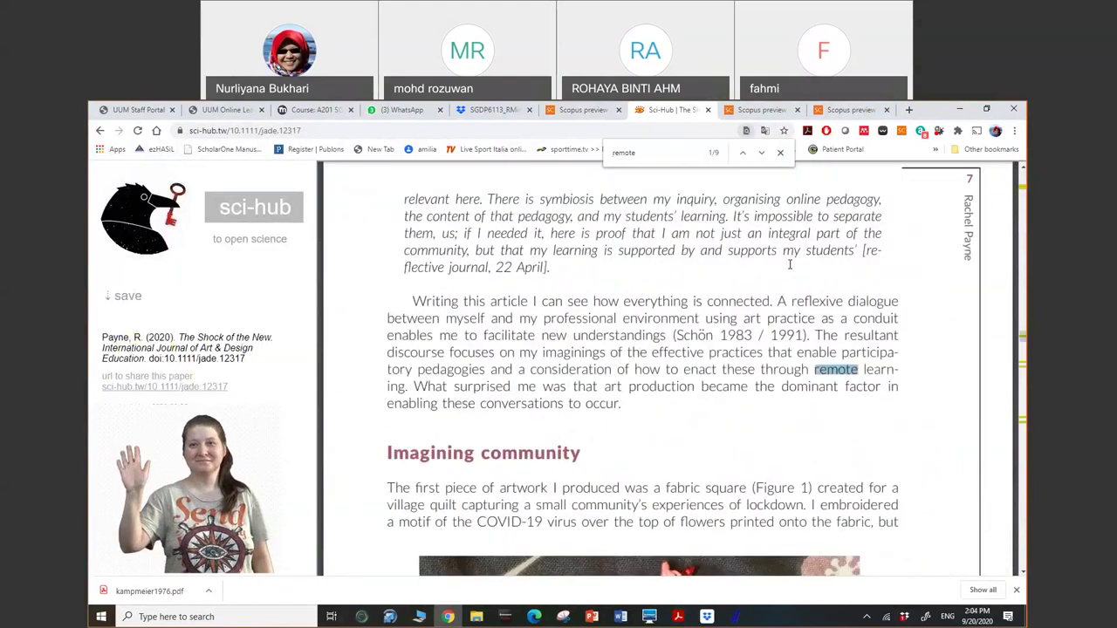
{"action": "type", "text": " lea"}
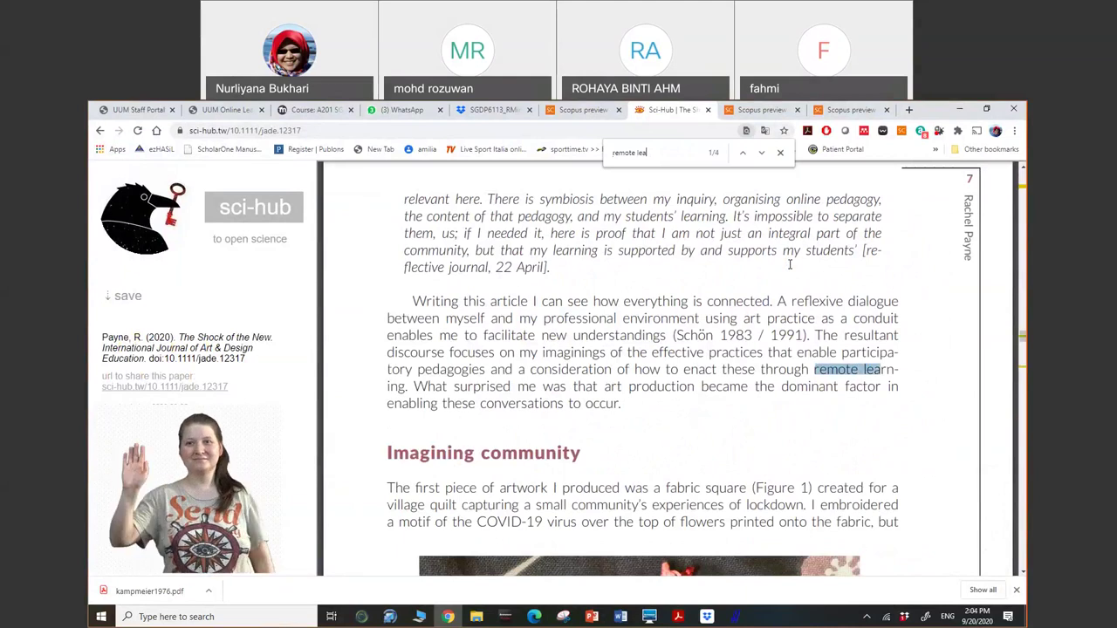
{"action": "type", "text": "rning"}
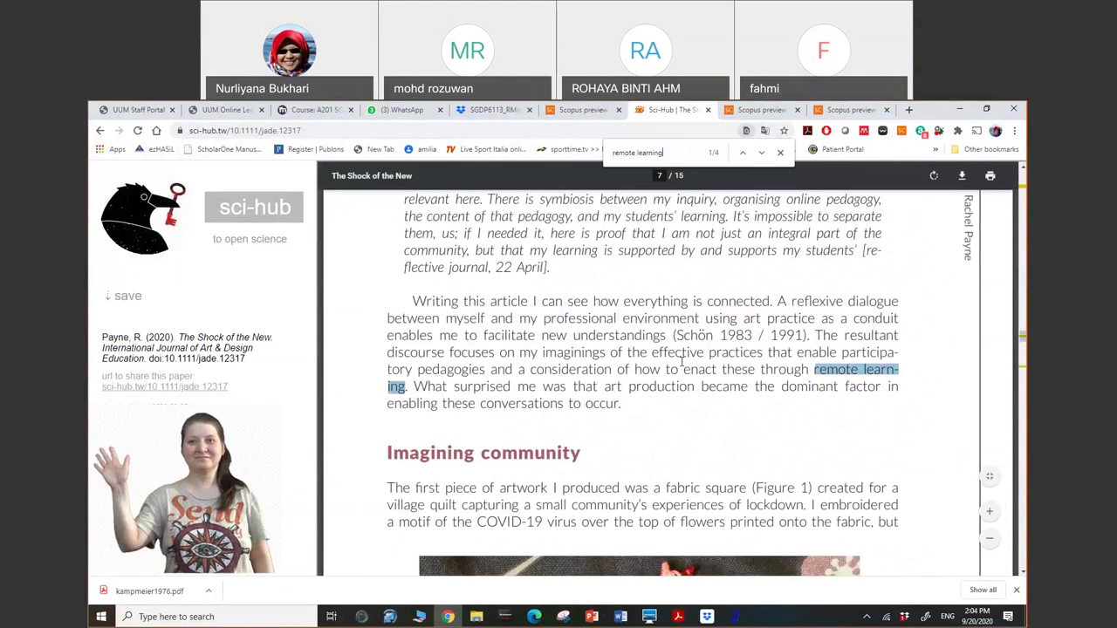
{"action": "scroll", "coordinate": [682, 361], "scroll_direction": "down", "scroll_amount": 1}
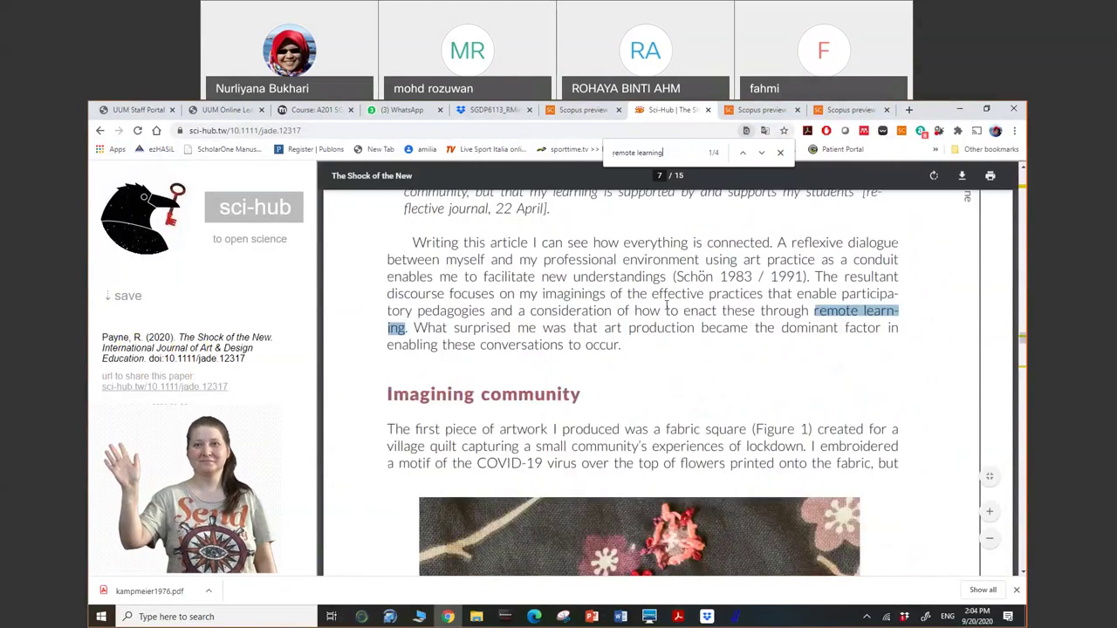
Examine the rest of page 7, covering the "Imagining community" section and Figure 1, COVID-19 Flowers
{"action": "scroll", "coordinate": [669, 299], "scroll_direction": "down", "scroll_amount": 2}
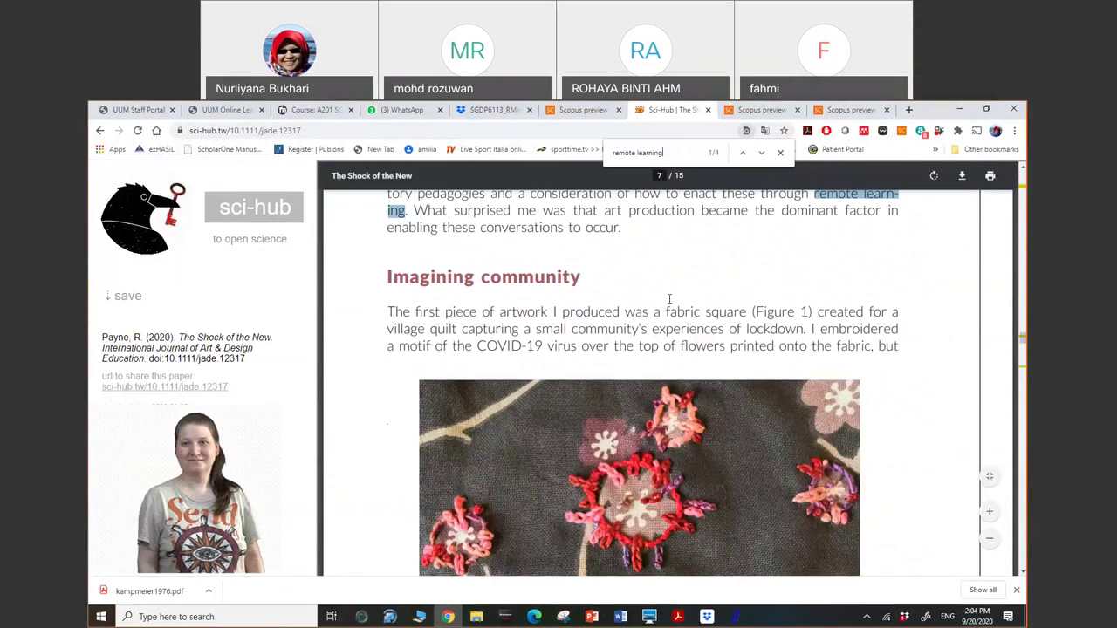
{"action": "scroll", "coordinate": [670, 299], "scroll_direction": "down", "scroll_amount": 3}
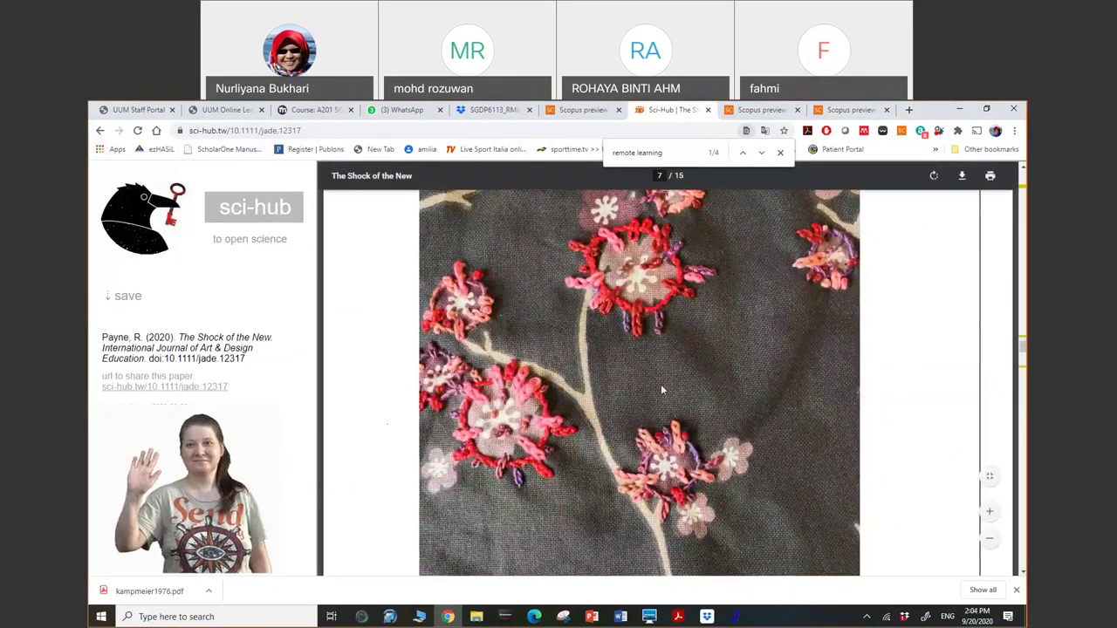
{"action": "scroll", "coordinate": [660, 384], "scroll_direction": "up", "scroll_amount": 2}
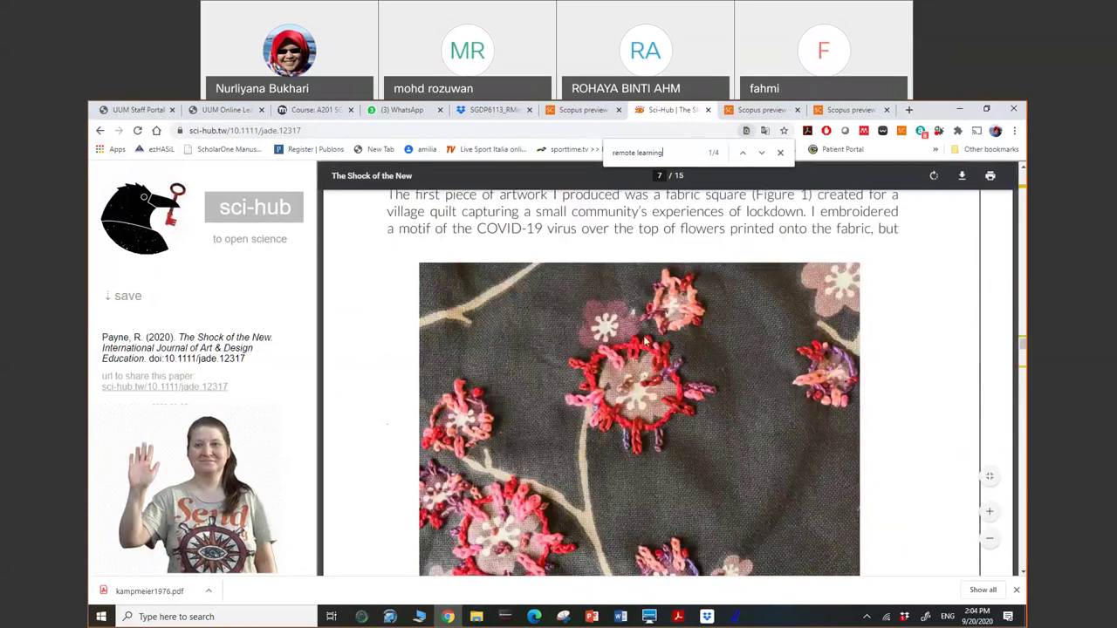
{"action": "scroll", "coordinate": [644, 339], "scroll_direction": "down", "scroll_amount": 5}
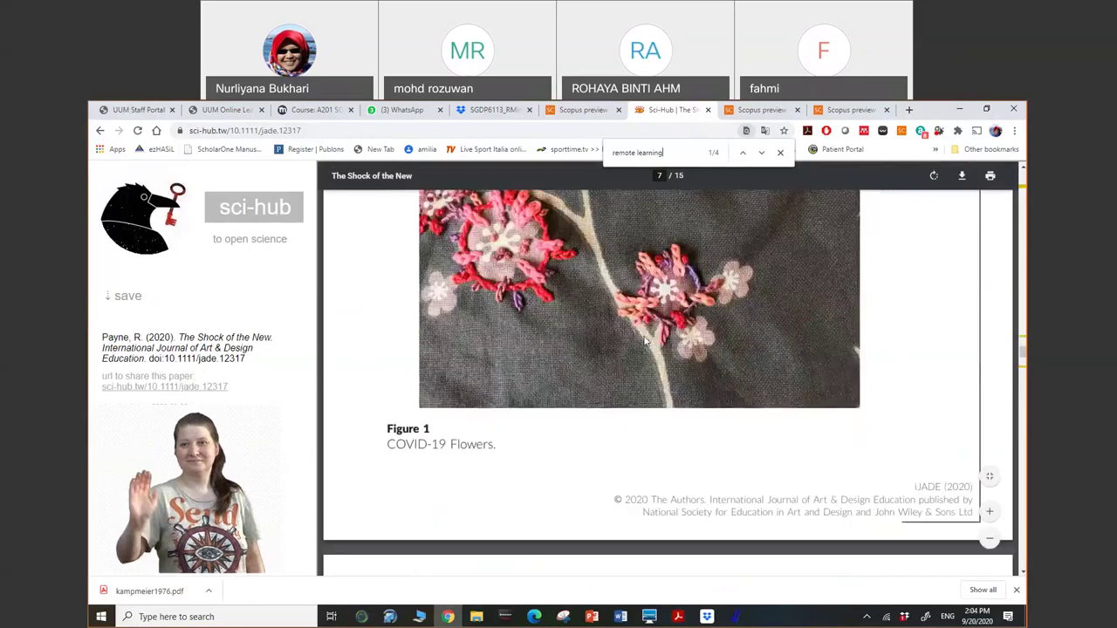
Skim the article from its title page through page 2, and review the reference list at the end
{"action": "scroll", "coordinate": [644, 339], "scroll_direction": "up", "scroll_amount": 20}
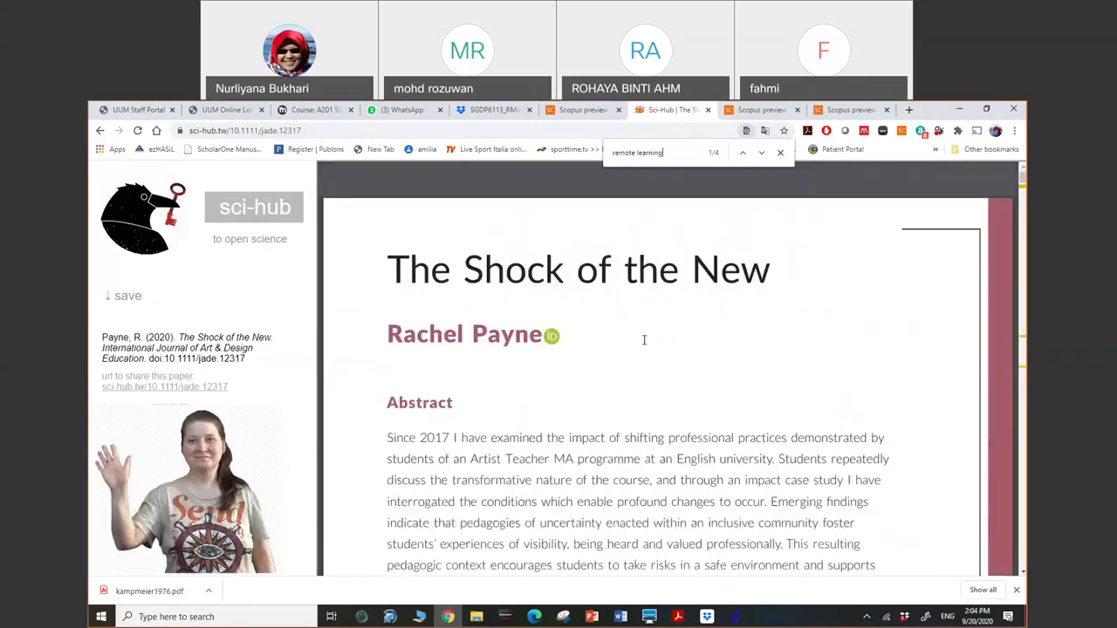
{"action": "scroll", "coordinate": [644, 340], "scroll_direction": "down", "scroll_amount": 2}
{"action": "scroll", "coordinate": [644, 340], "scroll_direction": "down", "scroll_amount": 5}
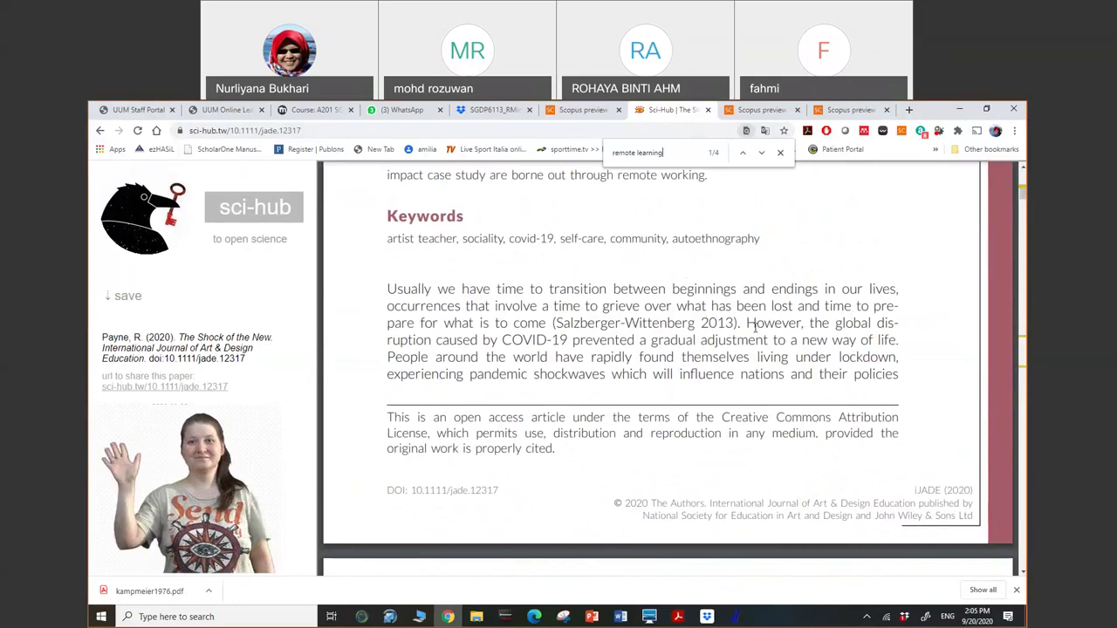
{"action": "scroll", "coordinate": [755, 325], "scroll_direction": "down", "scroll_amount": 8}
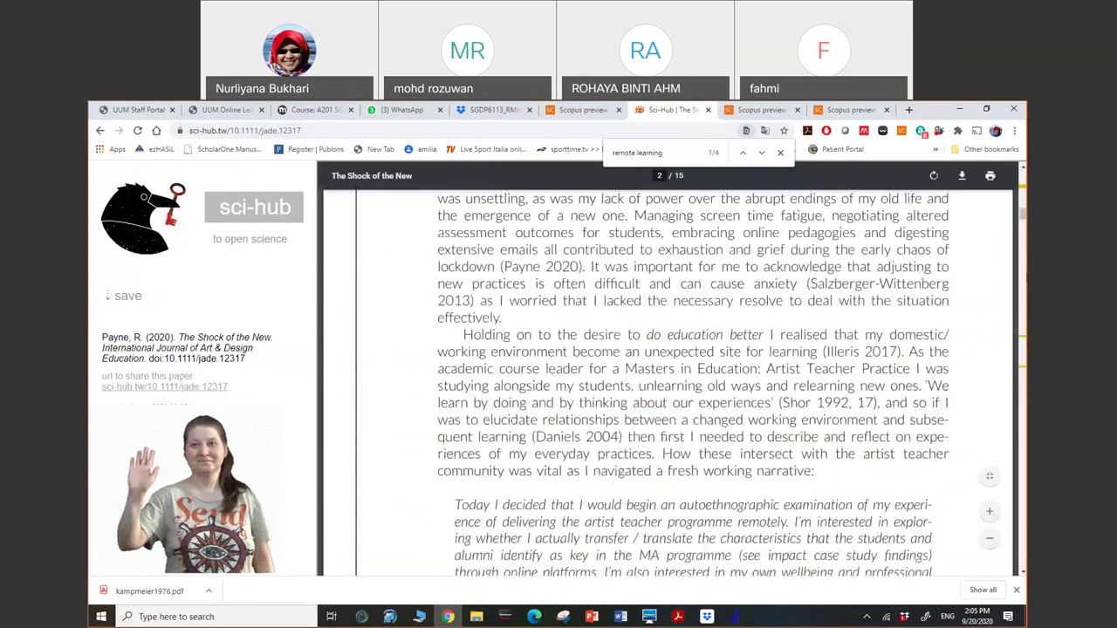
{"action": "key", "text": "End"}
{"action": "scroll", "coordinate": [678, 366], "scroll_direction": "up", "scroll_amount": 4}
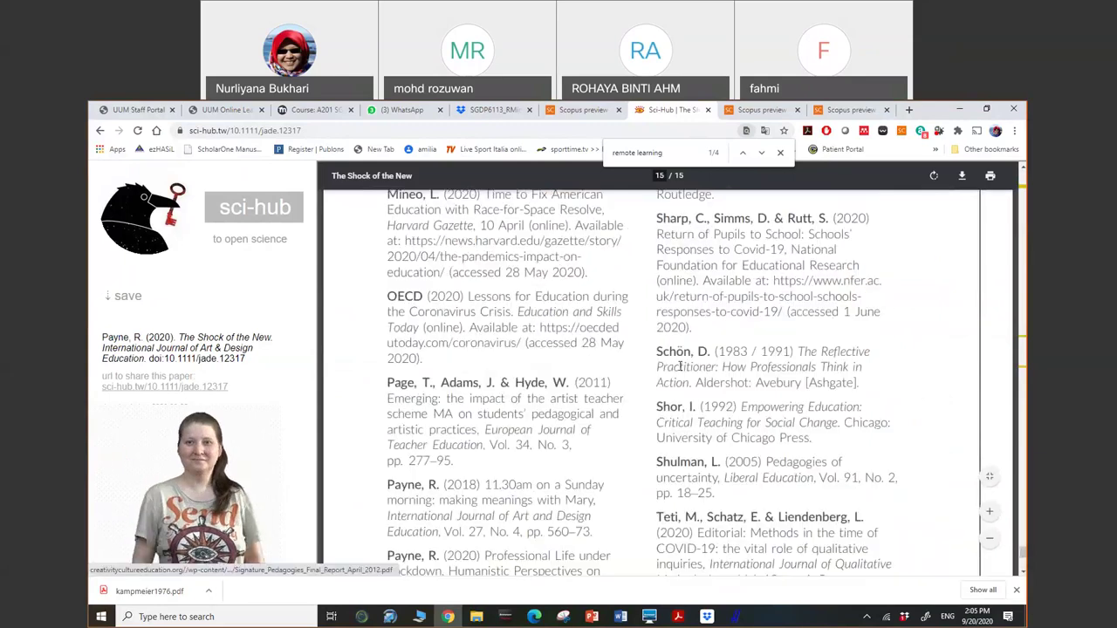
{"action": "scroll", "coordinate": [678, 366], "scroll_direction": "up", "scroll_amount": 4}
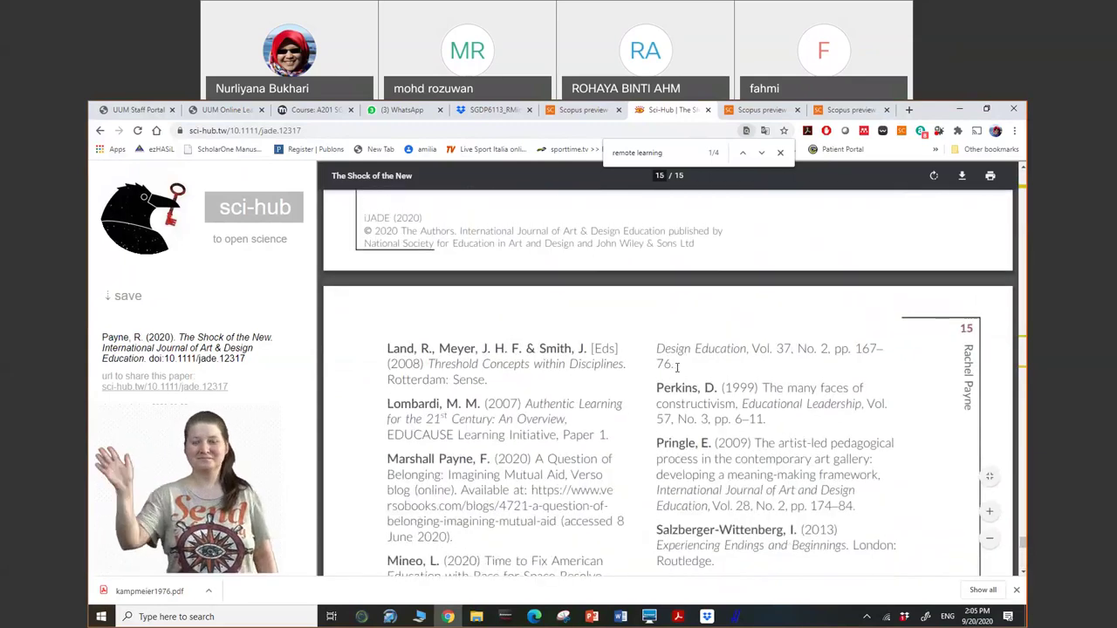
{"action": "scroll", "coordinate": [678, 367], "scroll_direction": "up", "scroll_amount": 6}
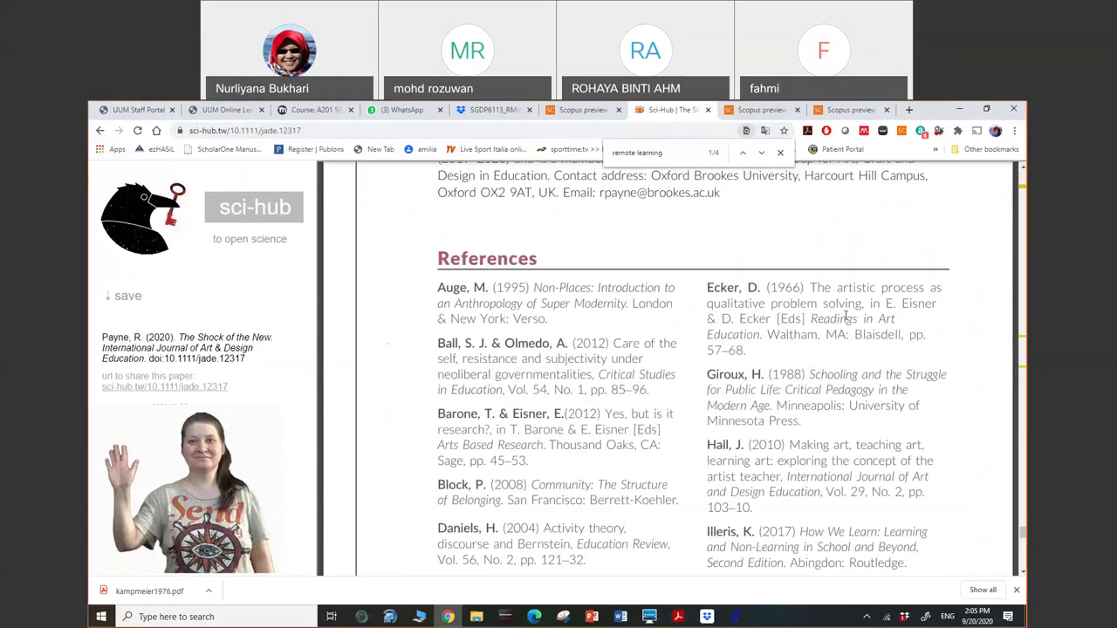
Step through the remaining "remote learning" matches and return to the first one in the abstract
{"action": "left_click", "coordinate": [764, 155]}
{"action": "left_click", "coordinate": [763, 155]}
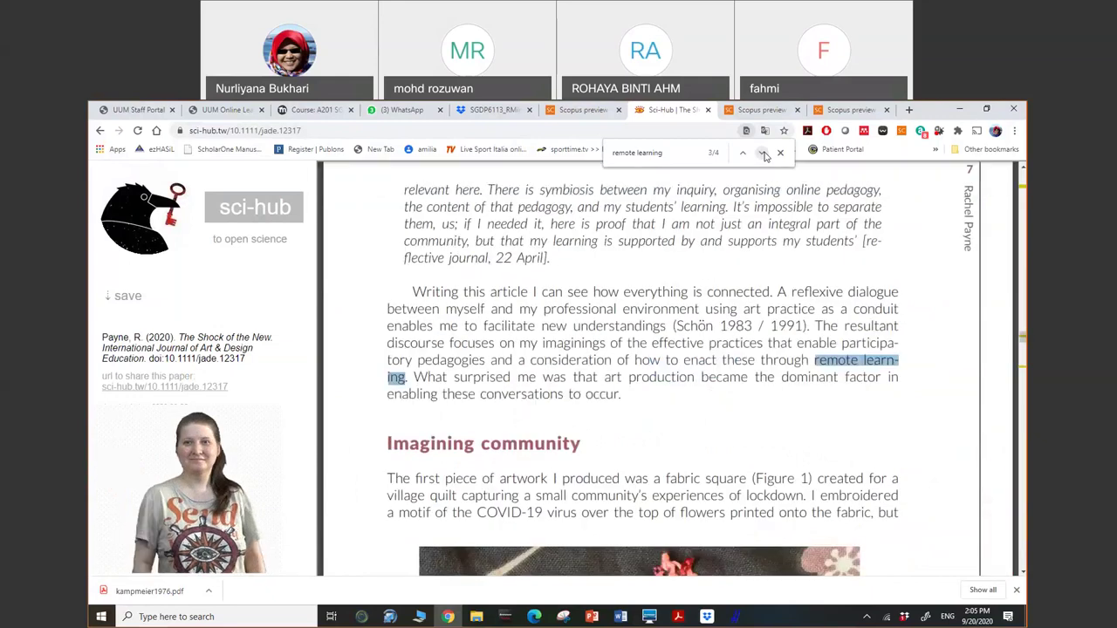
{"action": "left_click", "coordinate": [764, 155]}
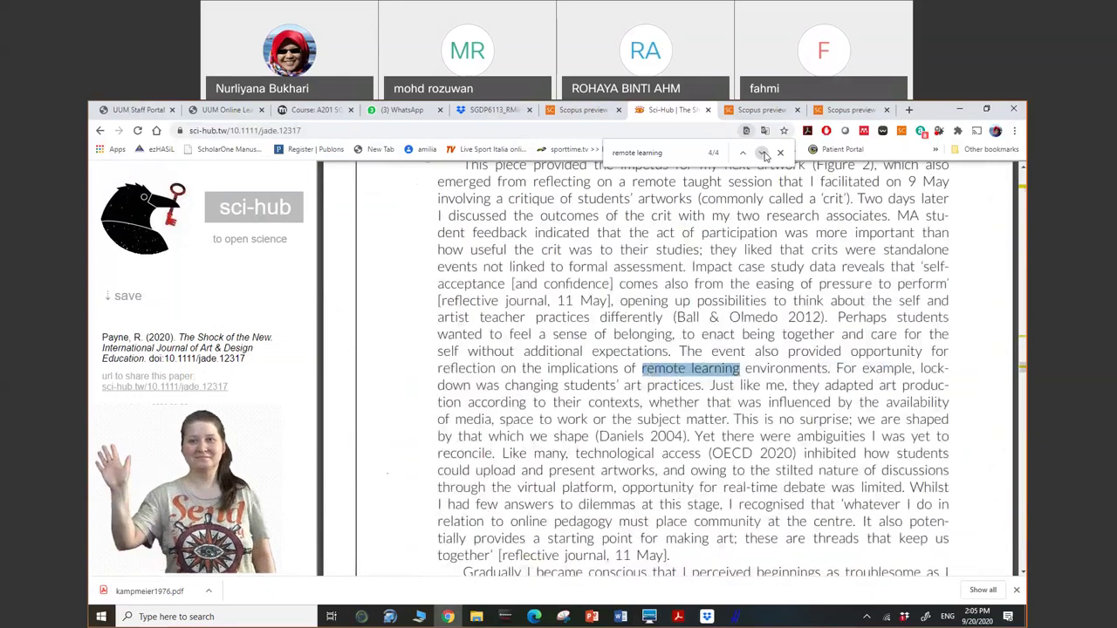
{"action": "left_click", "coordinate": [764, 154]}
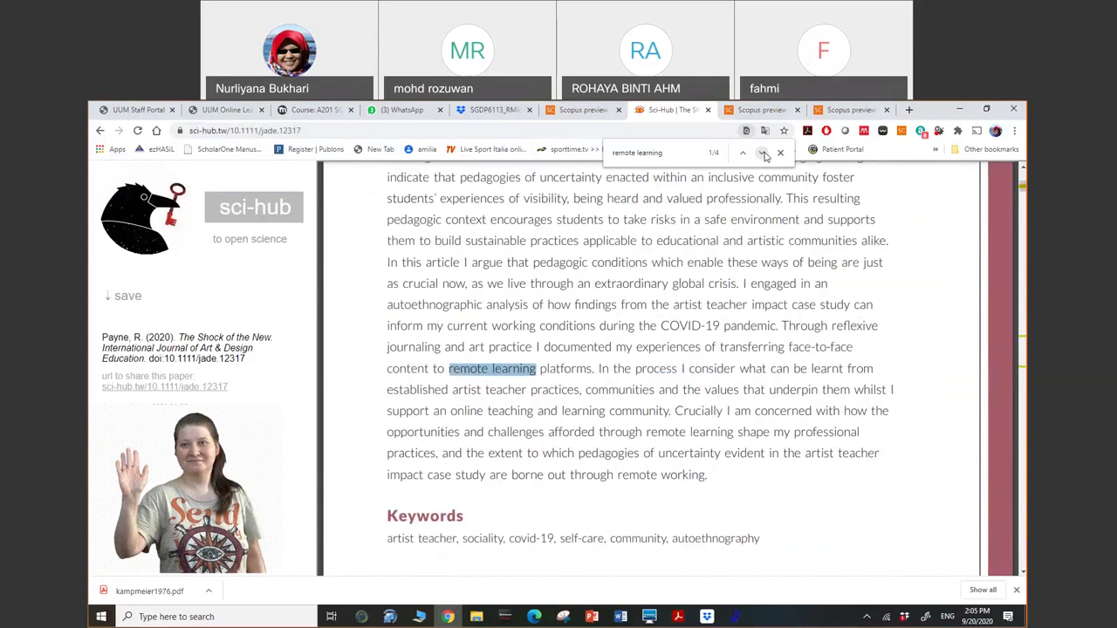
Switch to the Scopus record of "Responding to the COVID-19 pandemic in Trinidad and Tobago" and copy its DOI
{"action": "left_click", "coordinate": [758, 110]}
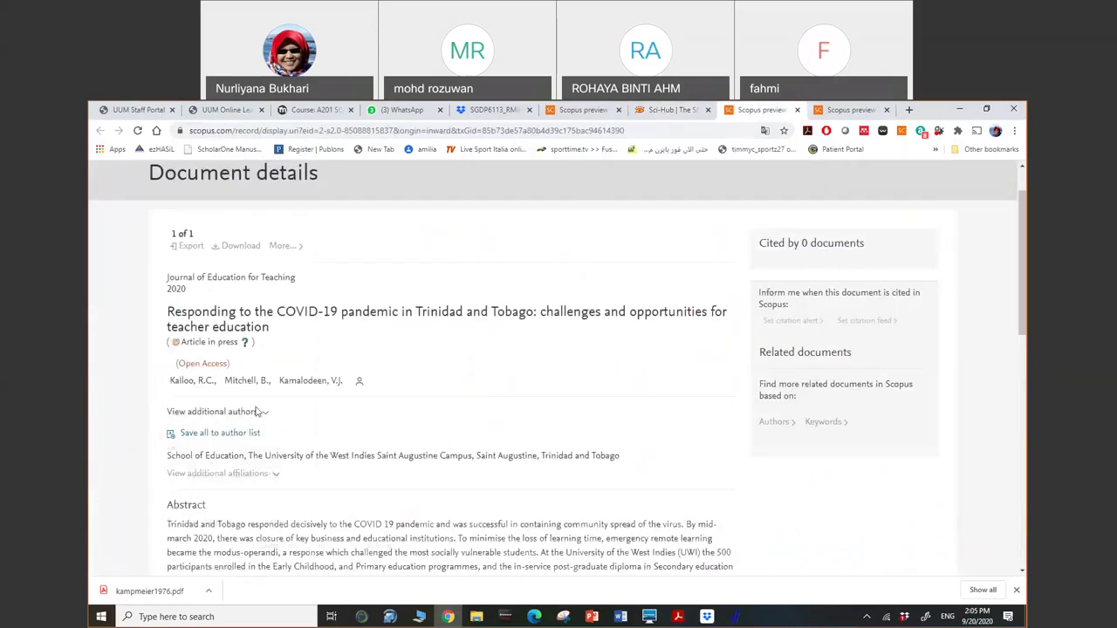
{"action": "scroll", "coordinate": [258, 412], "scroll_direction": "down", "scroll_amount": 10}
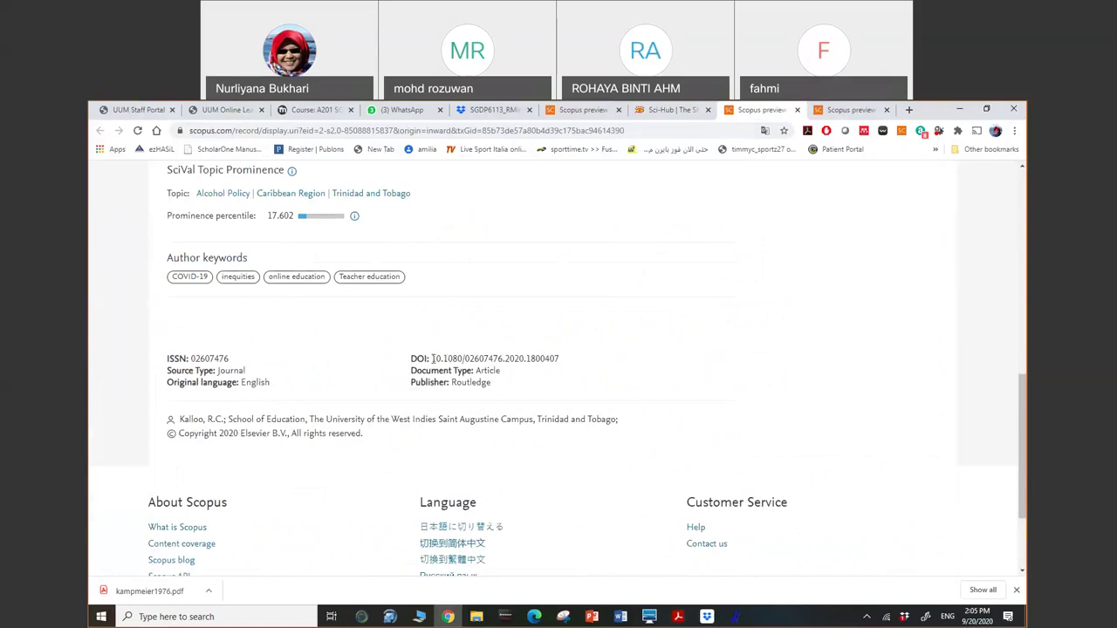
{"action": "left_click_drag", "start_coordinate": [431, 359], "coordinate": [558, 359]}
{"action": "right_click", "coordinate": [553, 360]}
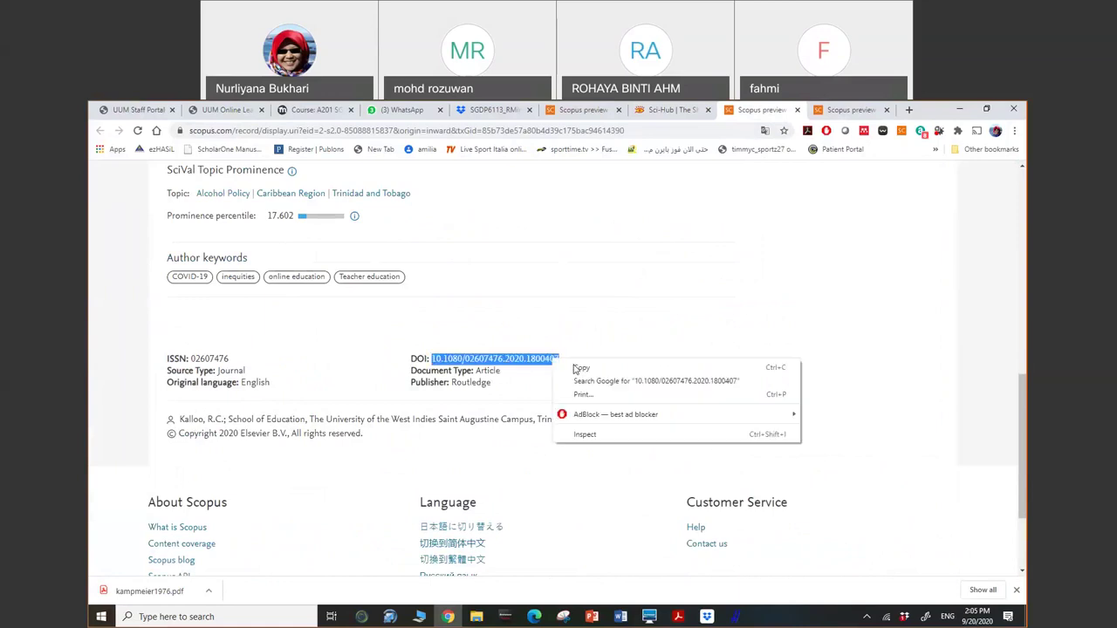
{"action": "left_click", "coordinate": [582, 368]}
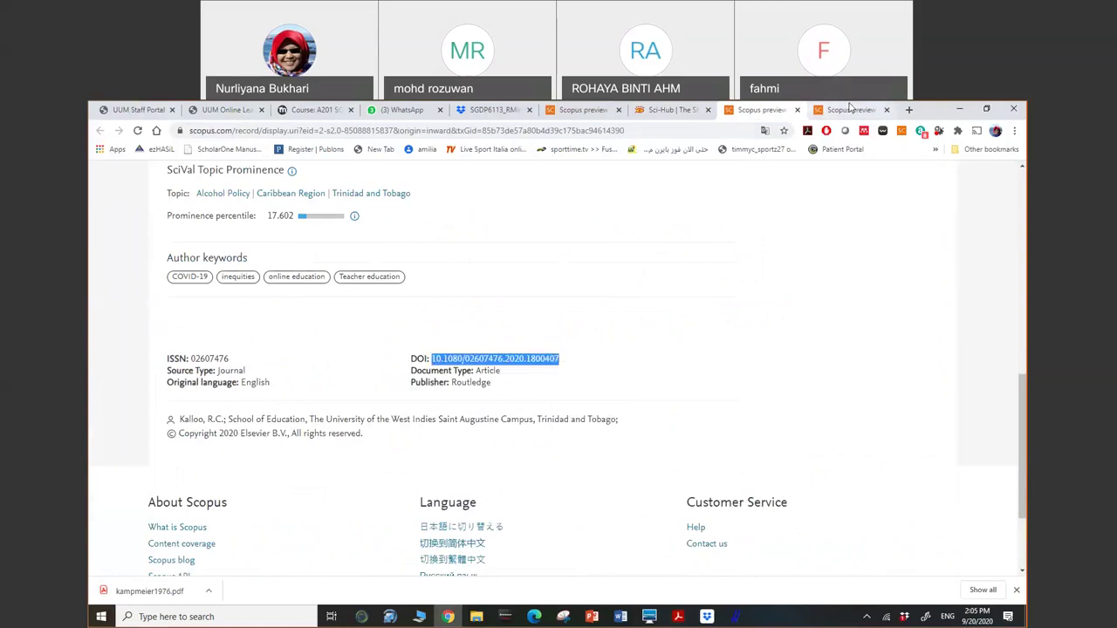
Check the Scopus record of "The Shock of the New" and load the Sci-Hub home page in a new browser tab
{"action": "left_click", "coordinate": [850, 109]}
{"action": "scroll", "coordinate": [623, 393], "scroll_direction": "up", "scroll_amount": 5}
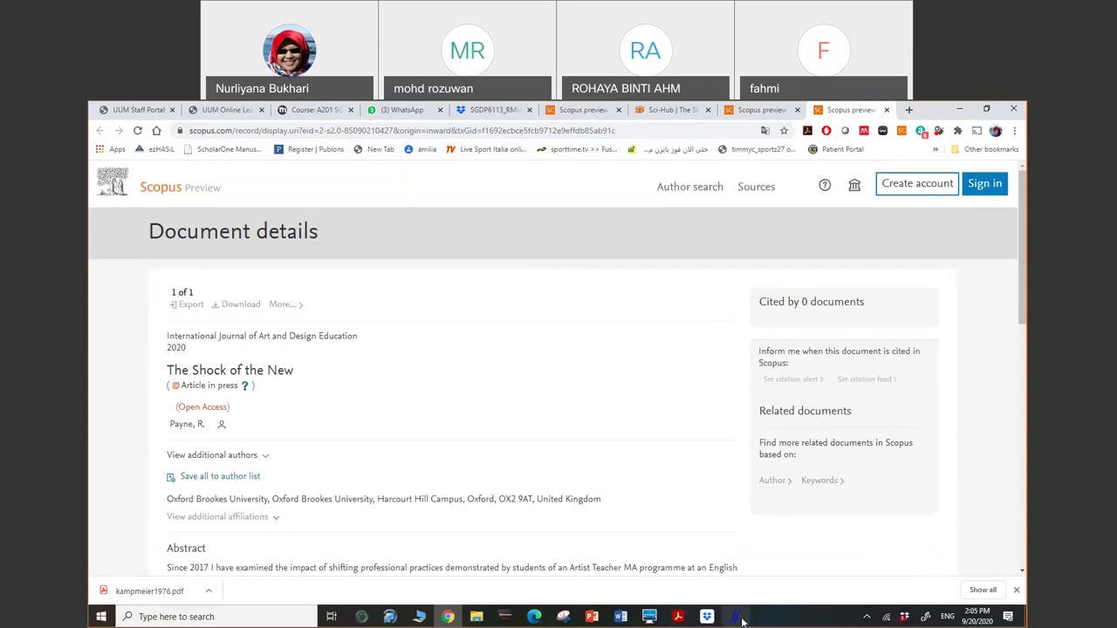
{"action": "mouse_move", "coordinate": [742, 620]}
{"action": "left_click", "coordinate": [909, 110]}
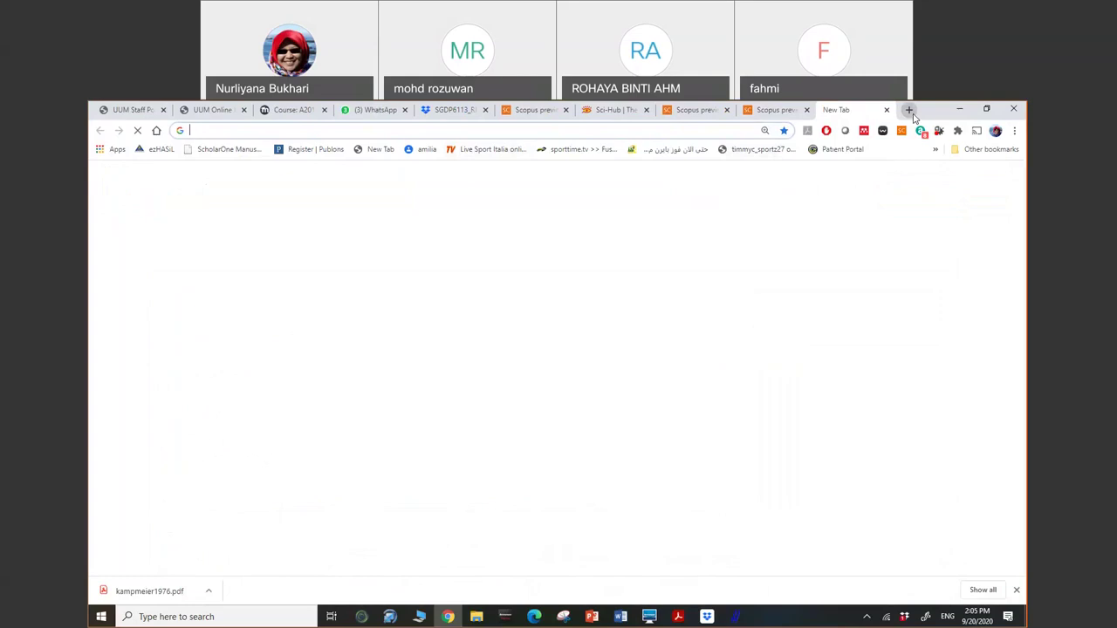
{"action": "type", "text": "s"}
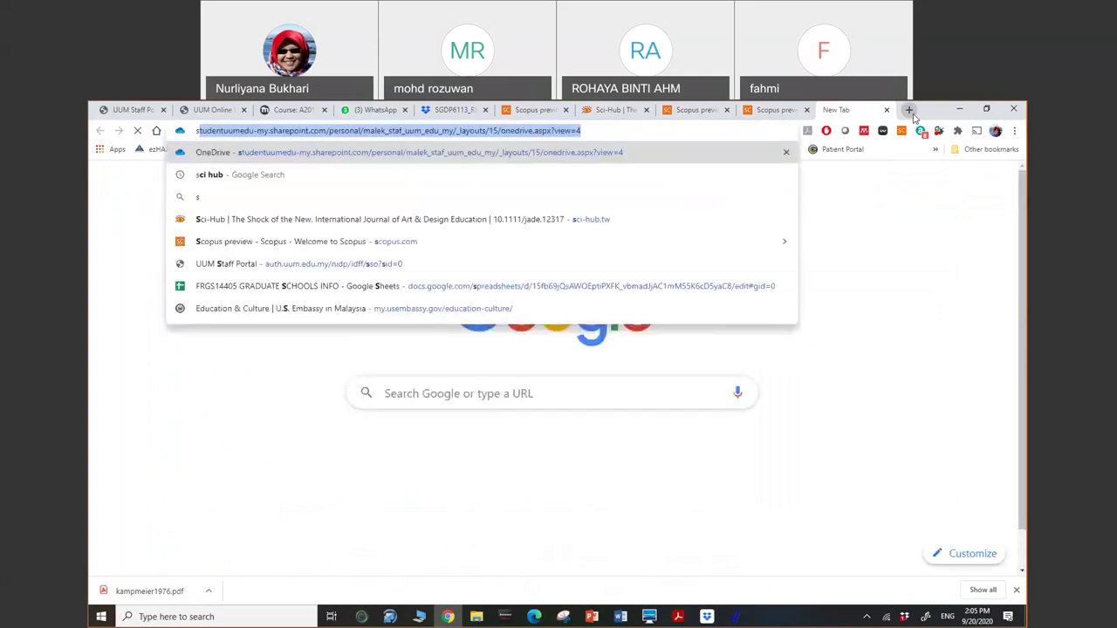
{"action": "type", "text": "ci-hub"}
{"action": "key", "text": "Return"}
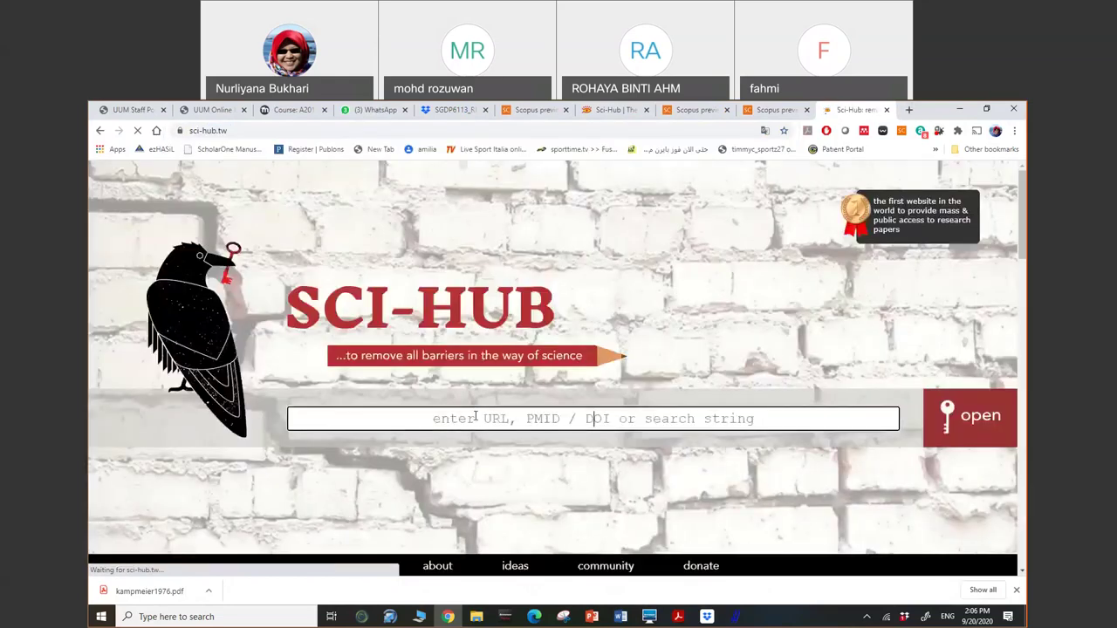
Look up the copied DOI 10.1080/02607476.2020.1800407 on Sci-Hub and open the article's full text
{"action": "right_click", "coordinate": [476, 416]}
{"action": "left_click", "coordinate": [498, 320]}
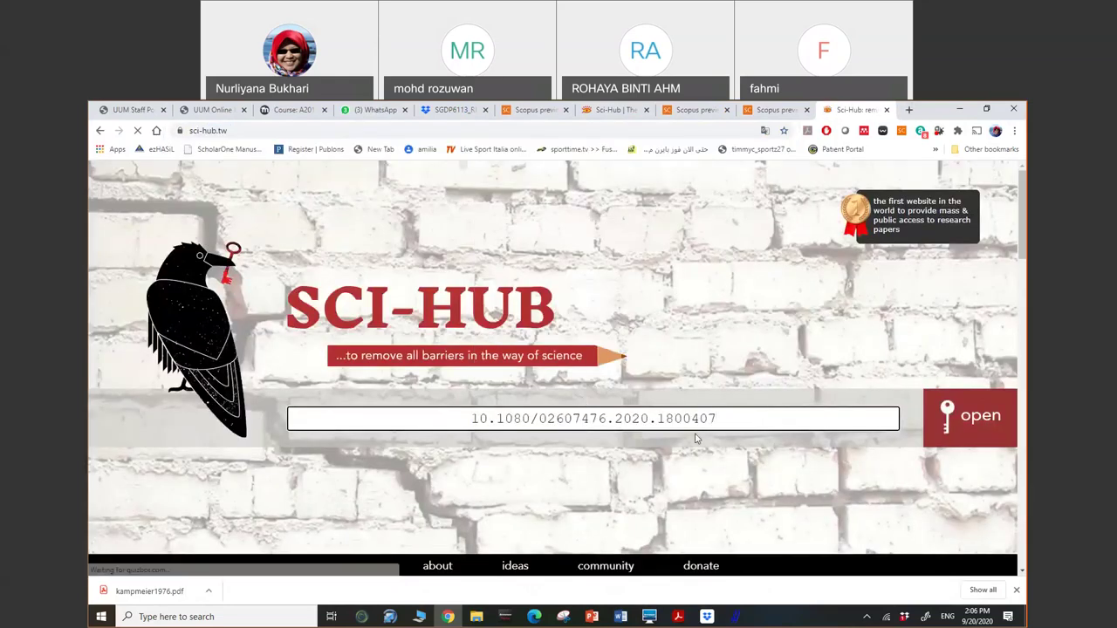
{"action": "right_click", "coordinate": [643, 416]}
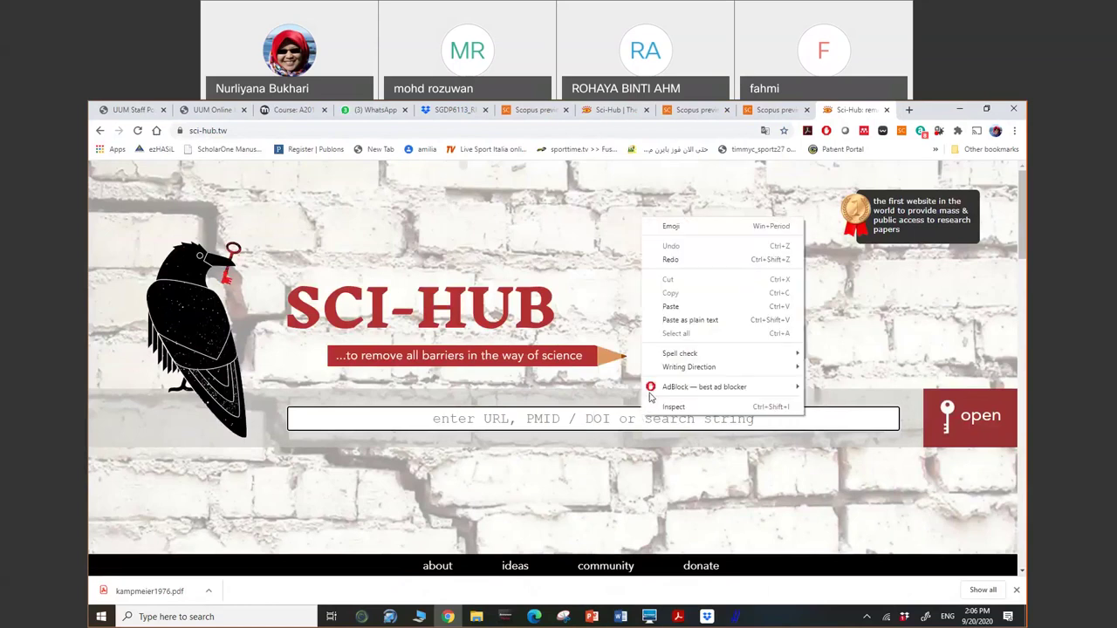
{"action": "left_click", "coordinate": [677, 306]}
{"action": "left_click", "coordinate": [977, 421]}
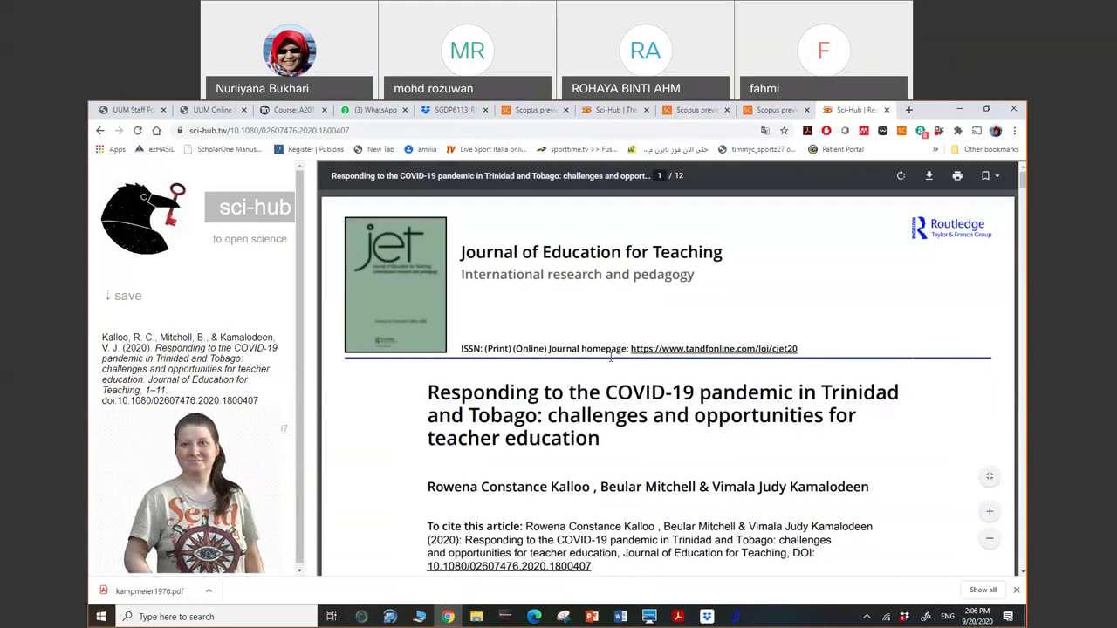
Skim the article's cover page and examine the abstract and keywords on the following page
{"action": "scroll", "coordinate": [611, 356], "scroll_direction": "down", "scroll_amount": 1}
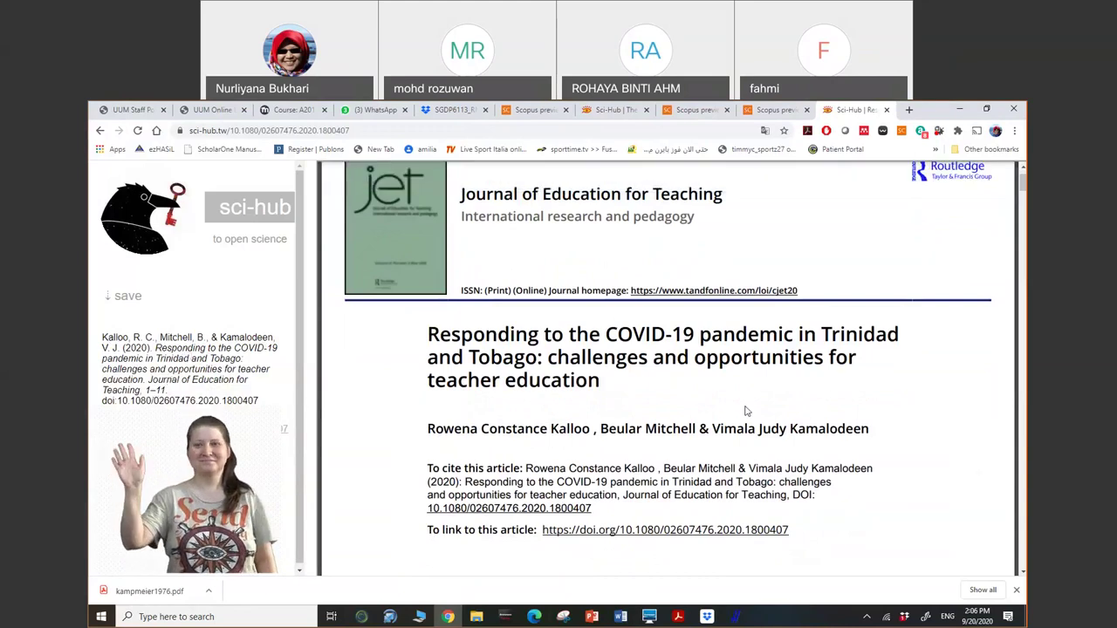
{"action": "scroll", "coordinate": [746, 410], "scroll_direction": "down", "scroll_amount": 3}
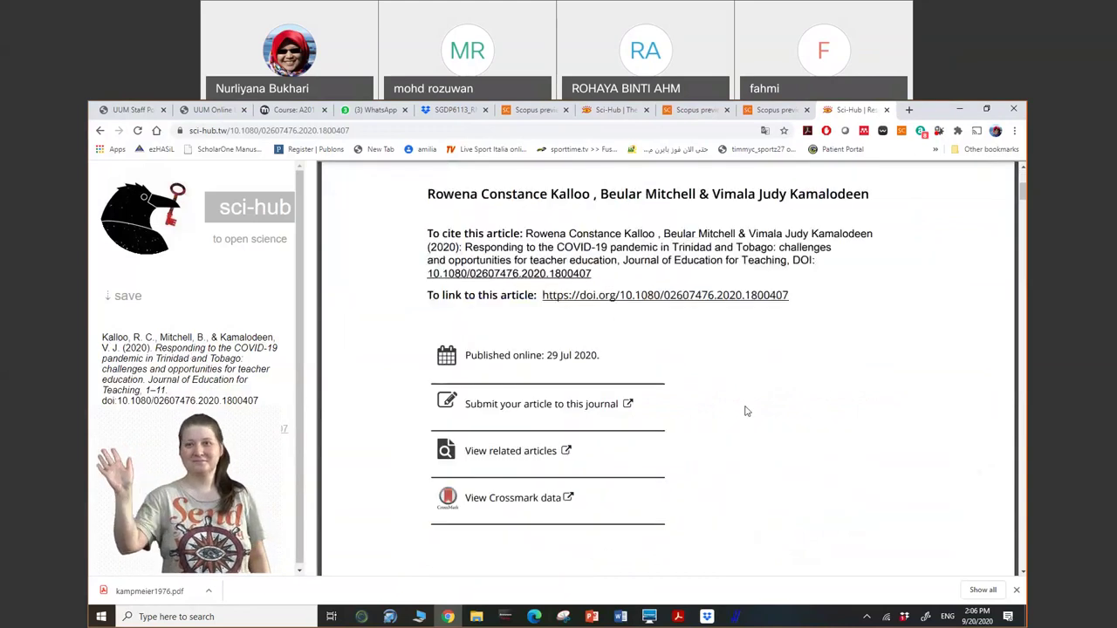
{"action": "scroll", "coordinate": [746, 410], "scroll_direction": "up", "scroll_amount": 1}
{"action": "scroll", "coordinate": [746, 411], "scroll_direction": "up", "scroll_amount": 1}
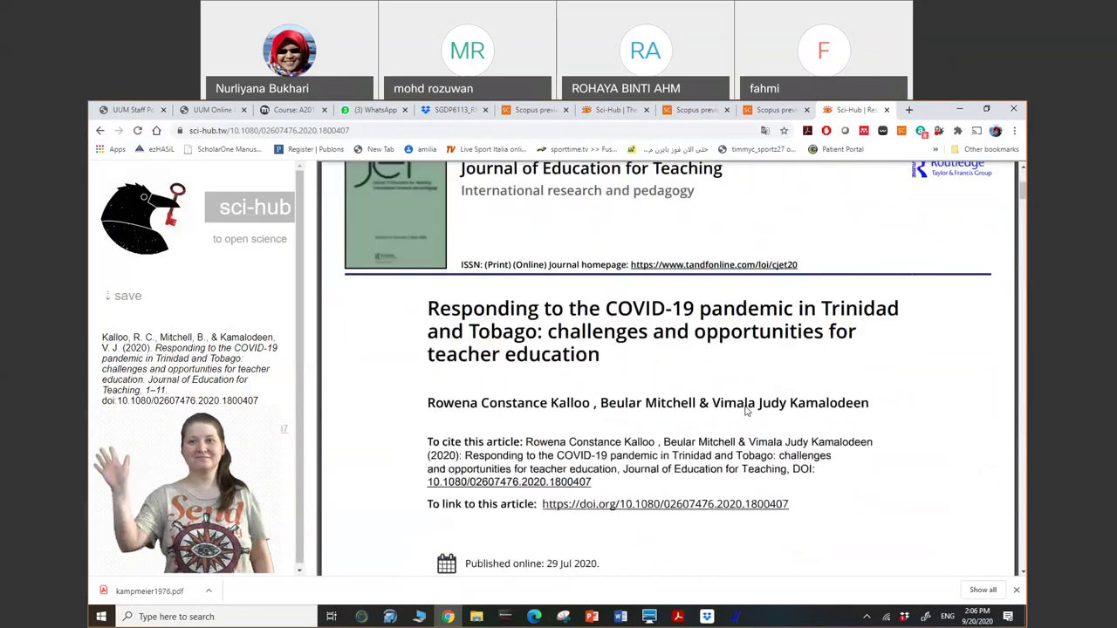
{"action": "scroll", "coordinate": [747, 410], "scroll_direction": "down", "scroll_amount": 8}
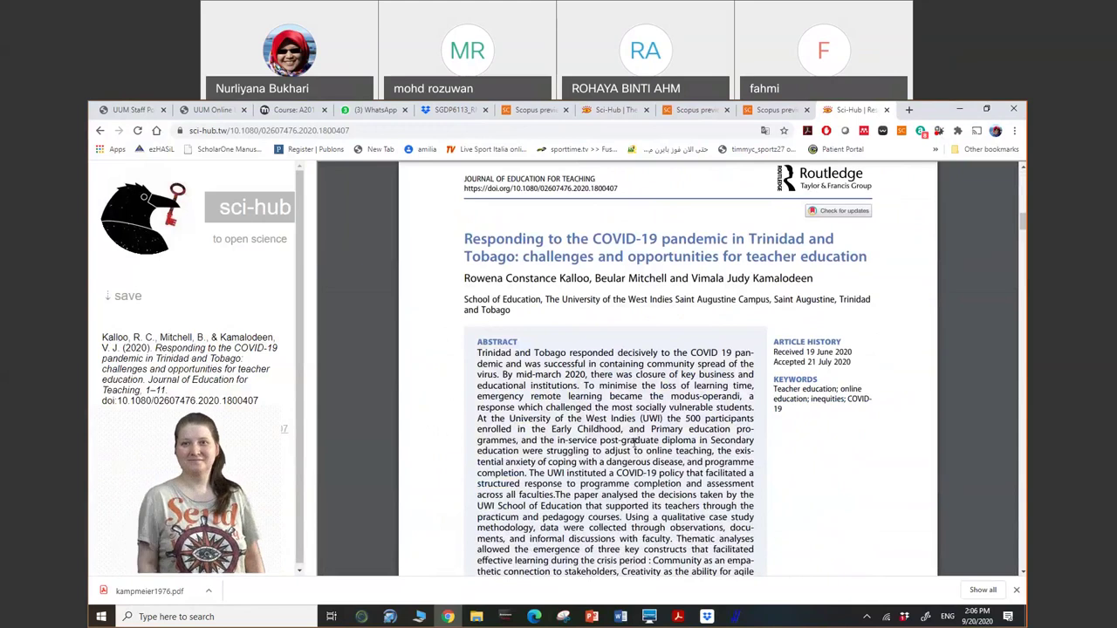
{"action": "scroll", "coordinate": [634, 440], "scroll_direction": "down", "scroll_amount": 3}
{"action": "scroll", "coordinate": [635, 443], "scroll_direction": "up", "scroll_amount": 2}
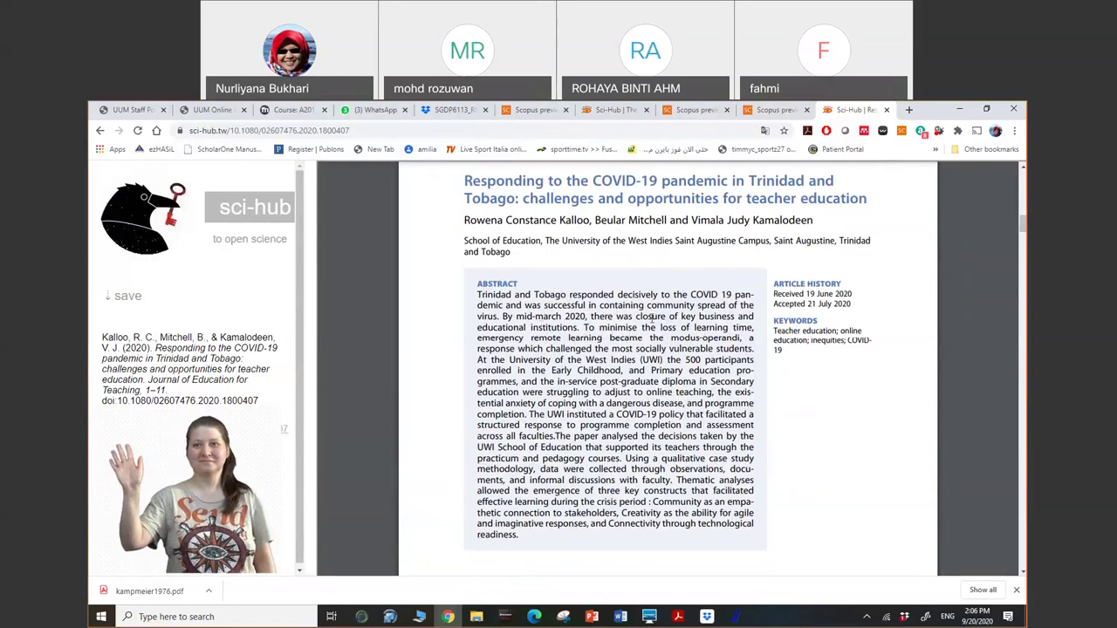
Select the abstract sentence about the mid-March 2020 closure of key business and educational institutions
{"action": "left_click_drag", "start_coordinate": [650, 317], "coordinate": [580, 328]}
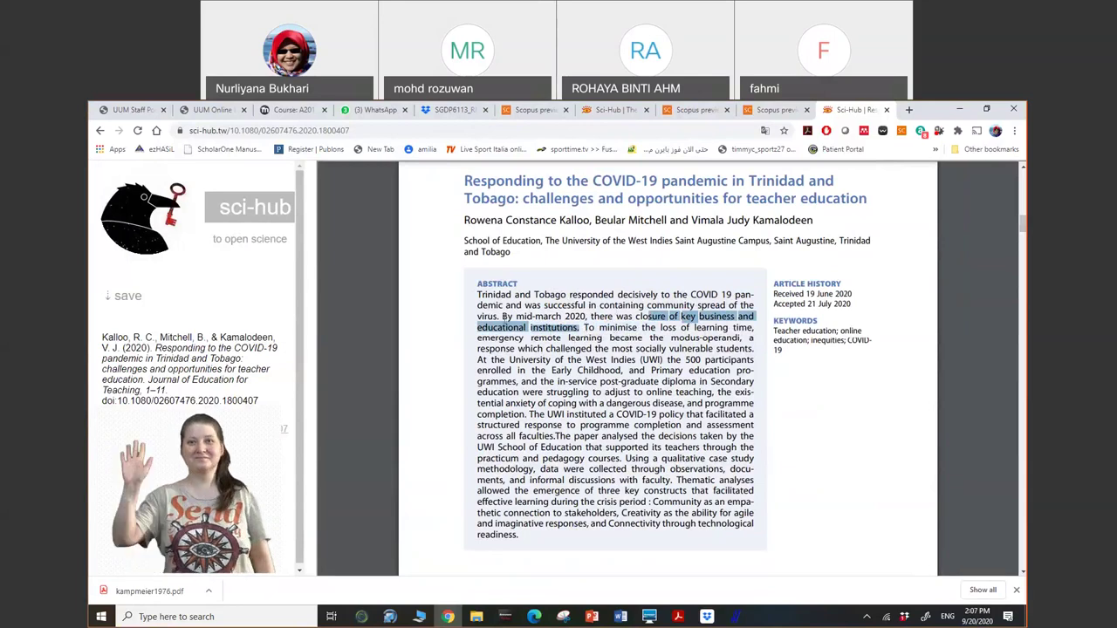
{"action": "left_click", "coordinate": [505, 318]}
{"action": "left_click_drag", "start_coordinate": [504, 317], "coordinate": [580, 328]}
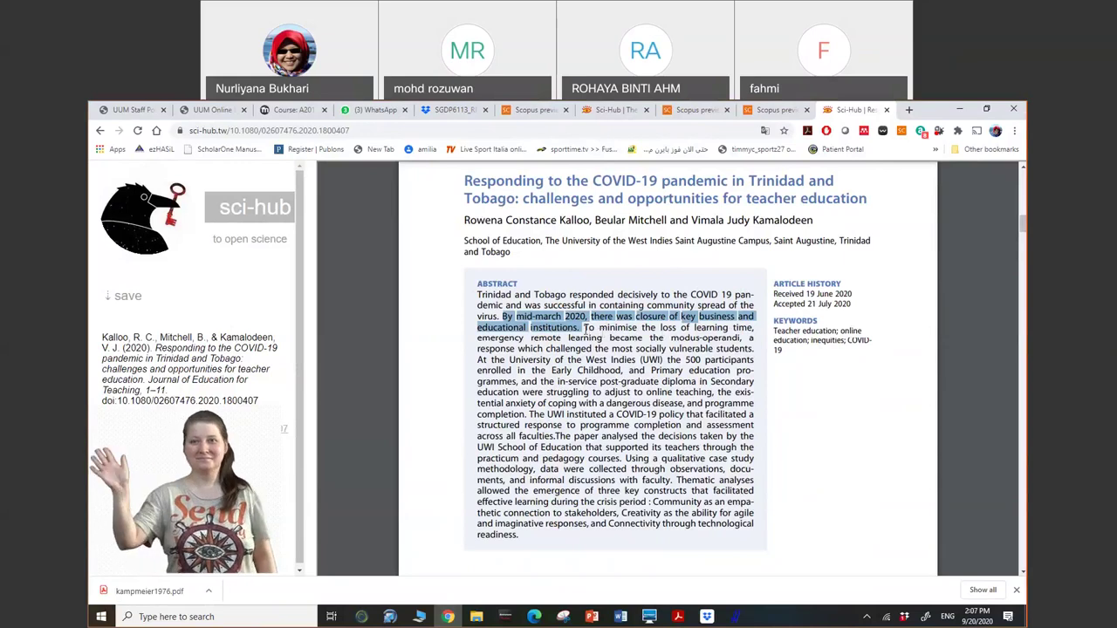
Select the abstract sentence running from "To minimise the loss of learning time" to "the most socially vulnerable students"
{"action": "left_click_drag", "start_coordinate": [583, 327], "coordinate": [677, 328]}
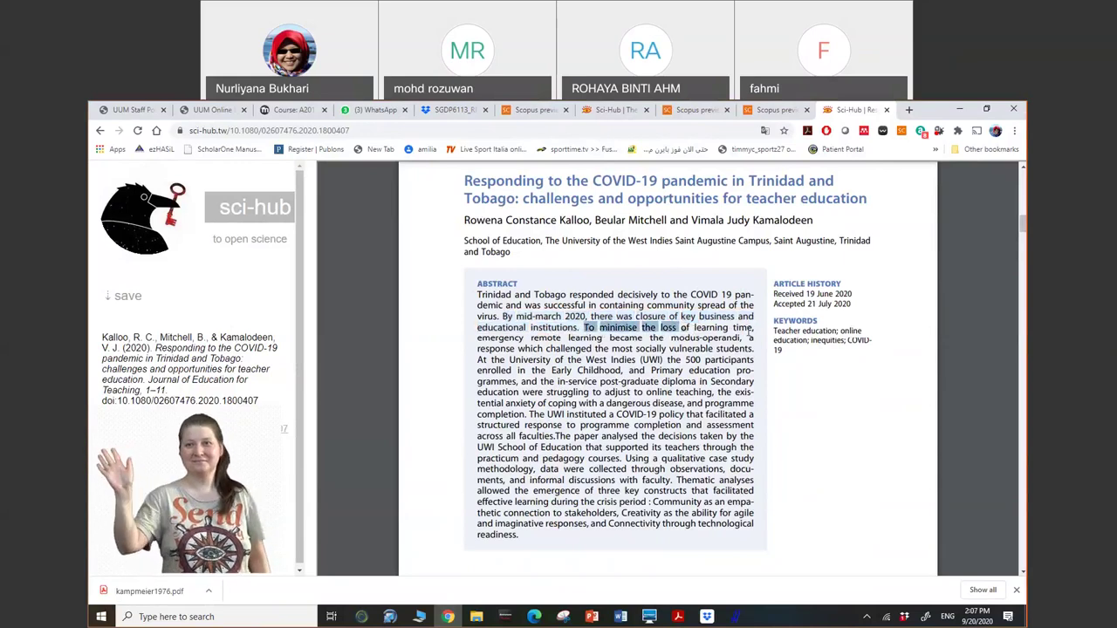
{"action": "left_click", "coordinate": [590, 338], "text": "shift"}
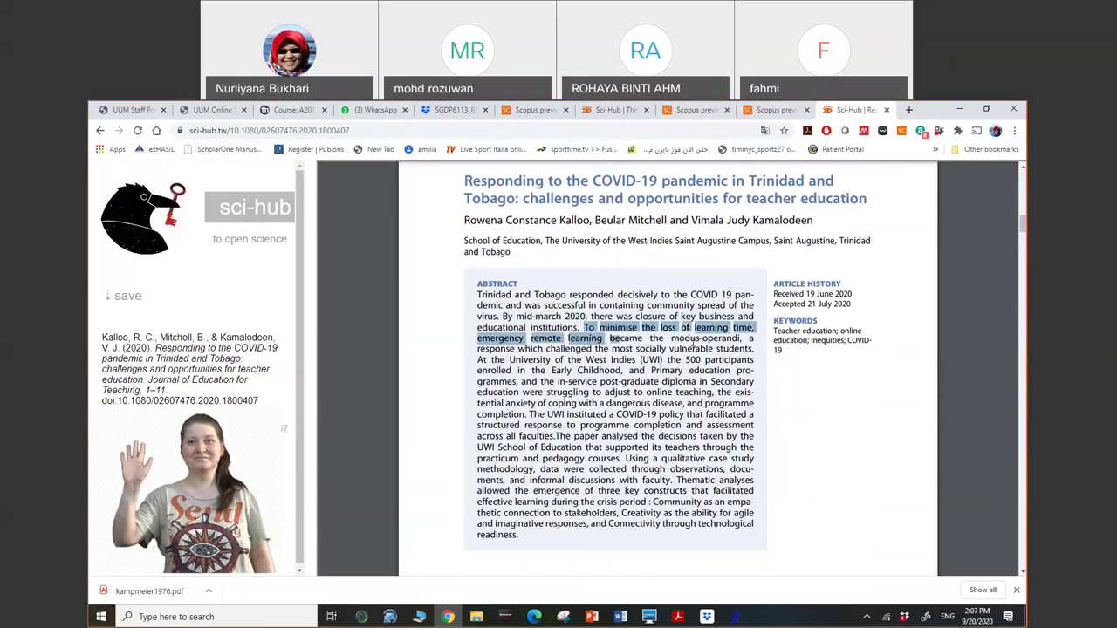
{"action": "left_click_drag", "start_coordinate": [733, 339], "coordinate": [565, 340]}
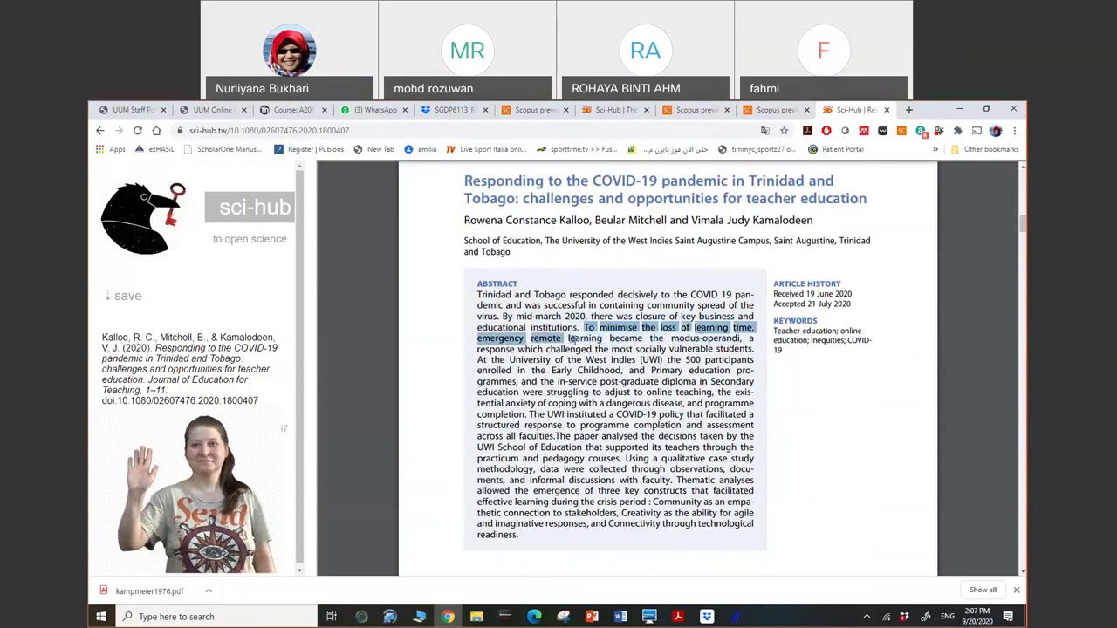
{"action": "left_click", "coordinate": [679, 354], "text": "shift"}
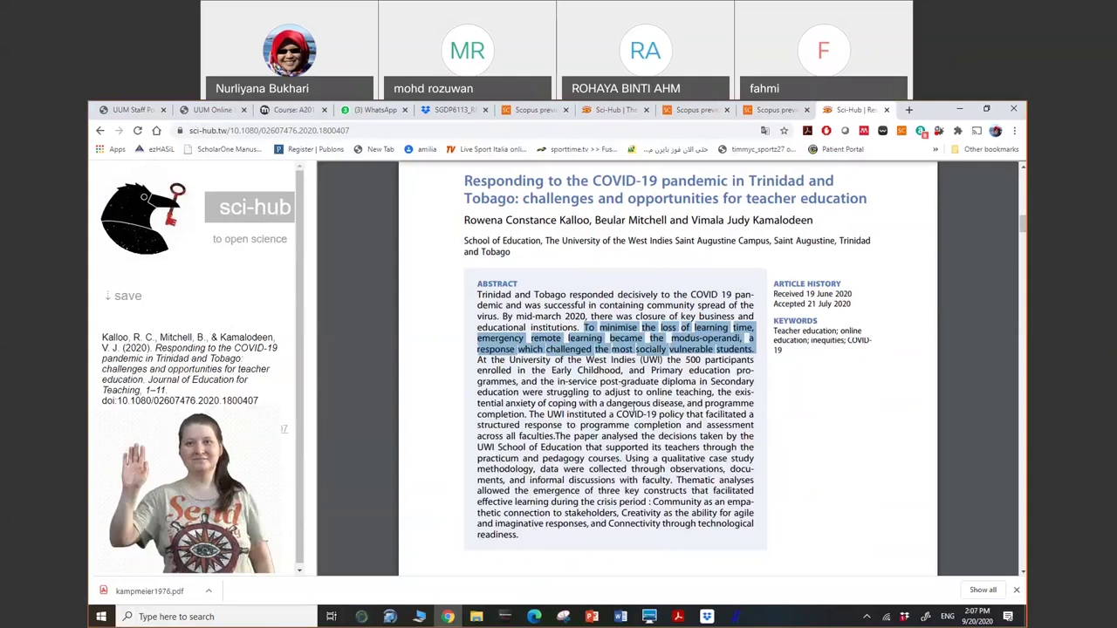
Skim the article from its title and abstract through the Background section to the References list
{"action": "scroll", "coordinate": [635, 406], "scroll_direction": "up", "scroll_amount": 2}
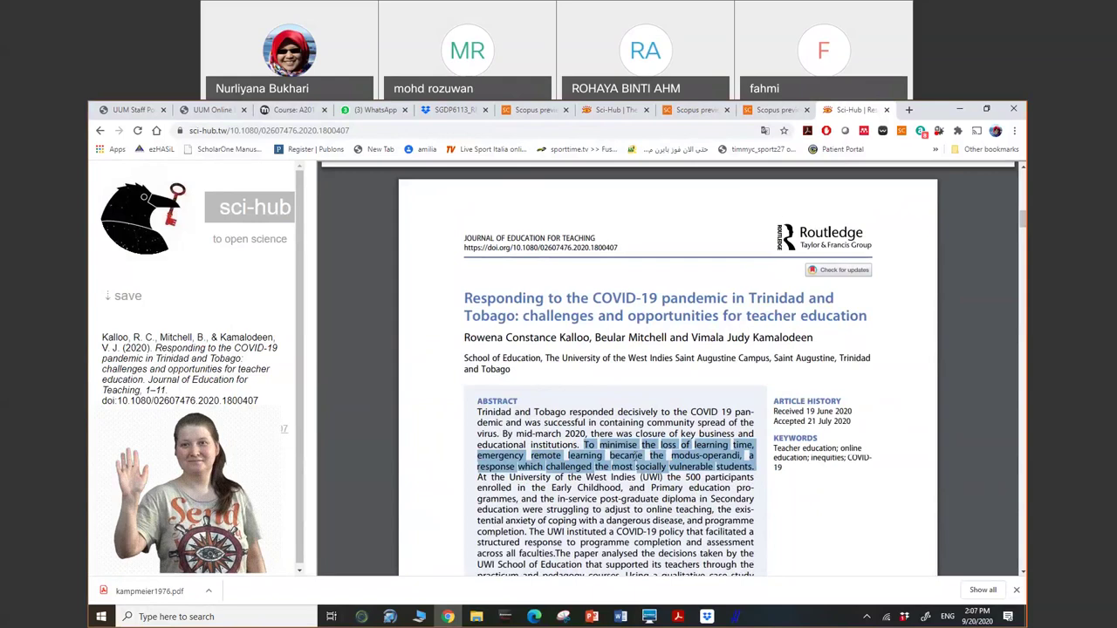
{"action": "scroll", "coordinate": [634, 455], "scroll_direction": "down", "scroll_amount": 5}
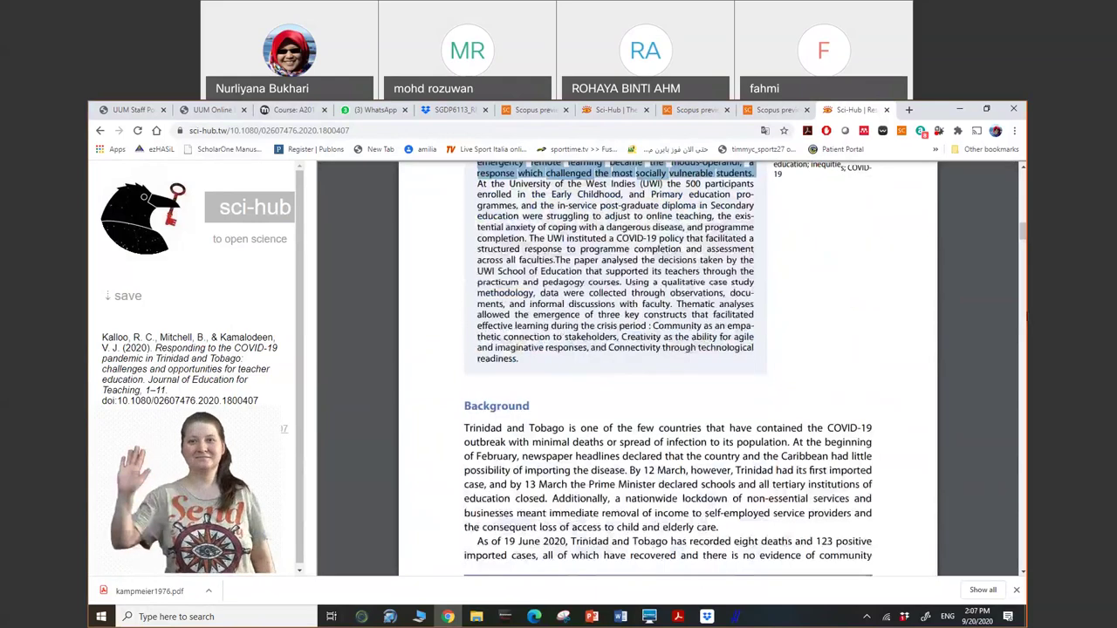
{"action": "key", "text": "End"}
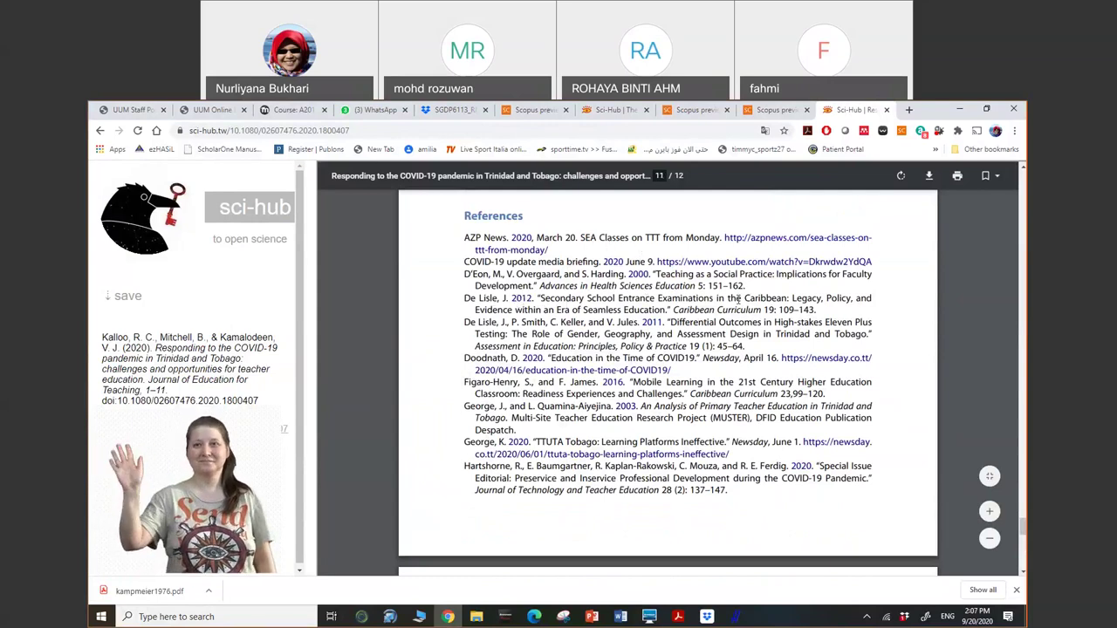
Select the reference titles "Secondary School Entrance Examinations in the Caribbean" and "Mobile Learning in the 21st Century Higher Education Classroom"
{"action": "left_click_drag", "start_coordinate": [789, 301], "coordinate": [540, 301]}
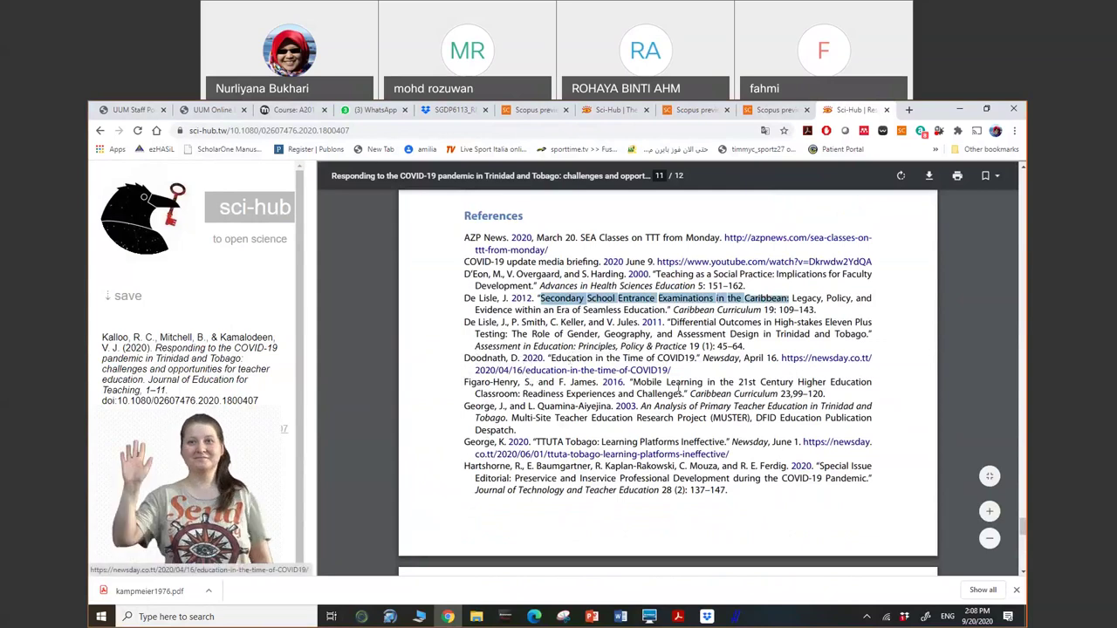
{"action": "left_click_drag", "start_coordinate": [629, 382], "coordinate": [846, 382]}
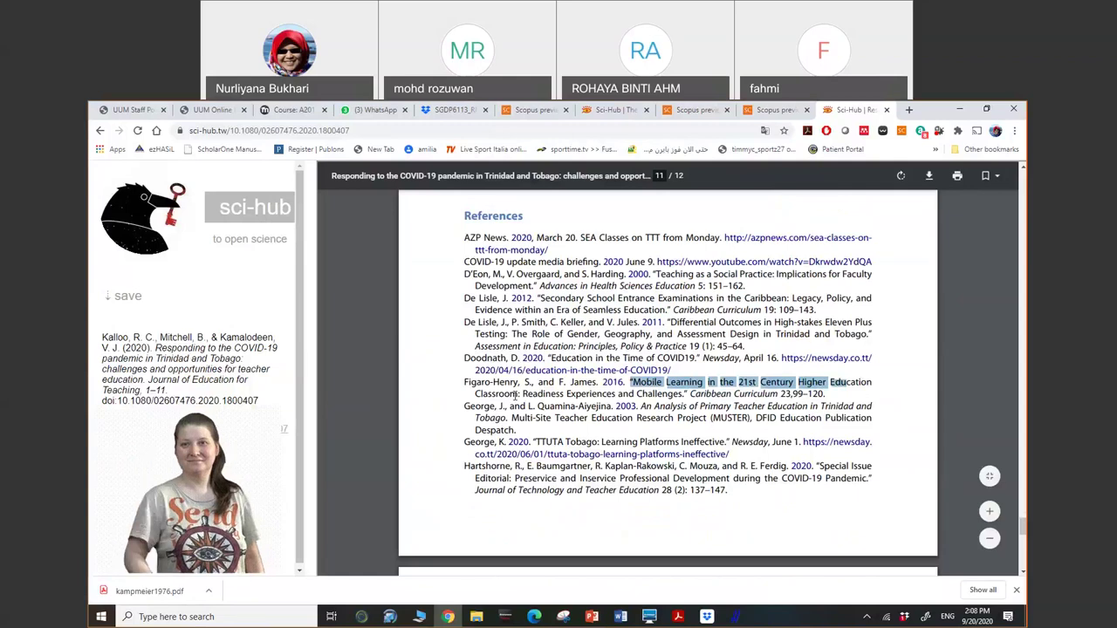
{"action": "left_click_drag", "start_coordinate": [565, 383], "coordinate": [703, 409]}
{"action": "scroll", "coordinate": [703, 409], "scroll_direction": "down", "scroll_amount": 1}
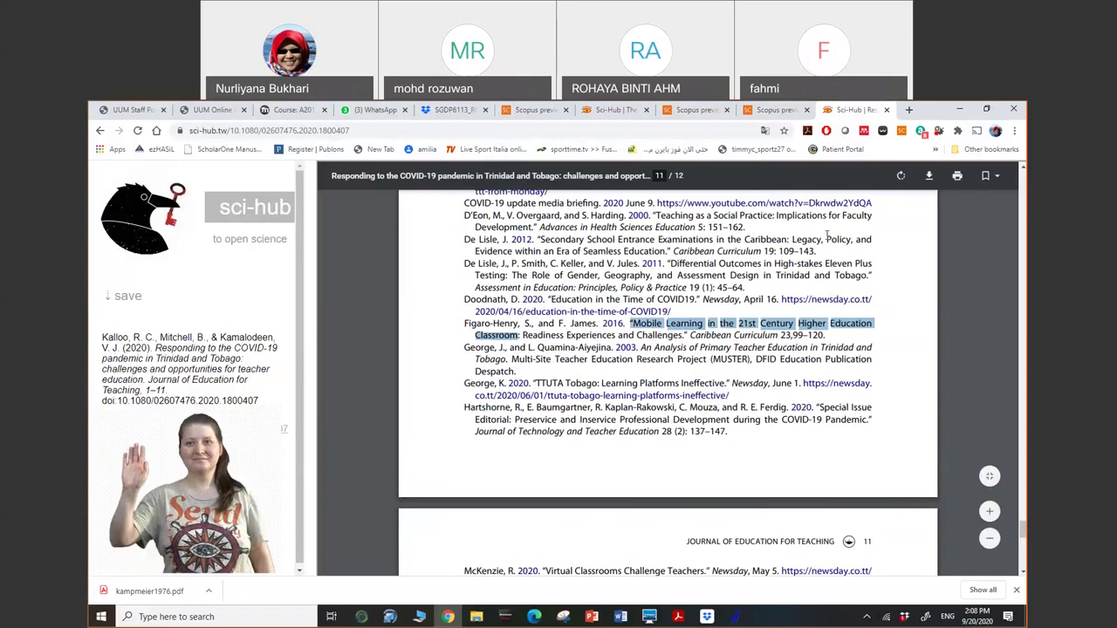
Download the article as a PDF to the Desktop, keeping the suggested file name
{"action": "left_click", "coordinate": [929, 177]}
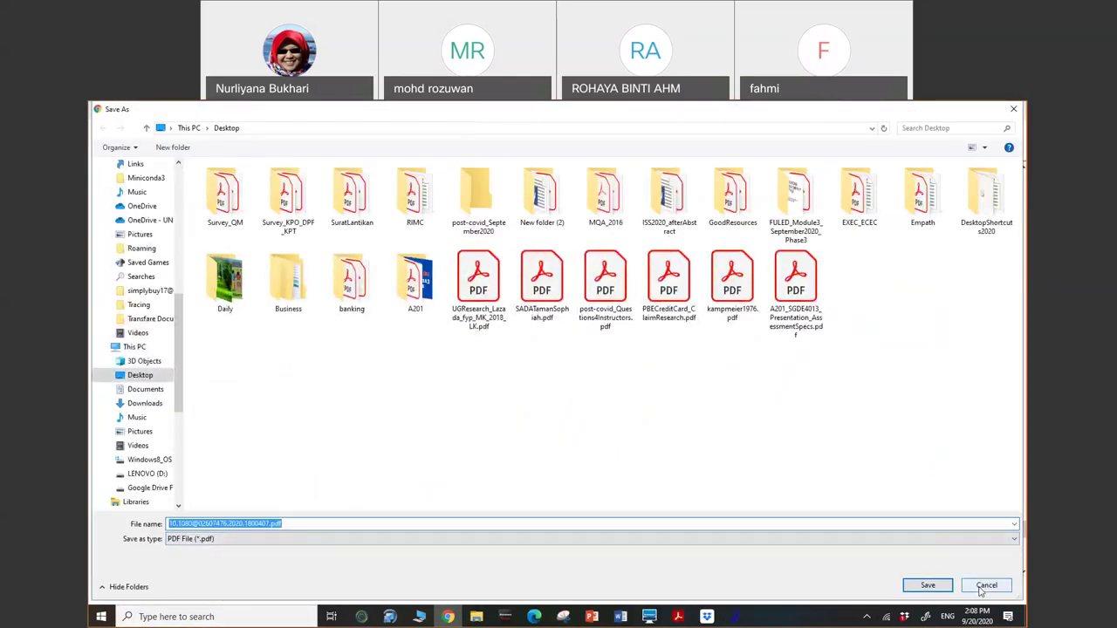
{"action": "left_click", "coordinate": [910, 583]}
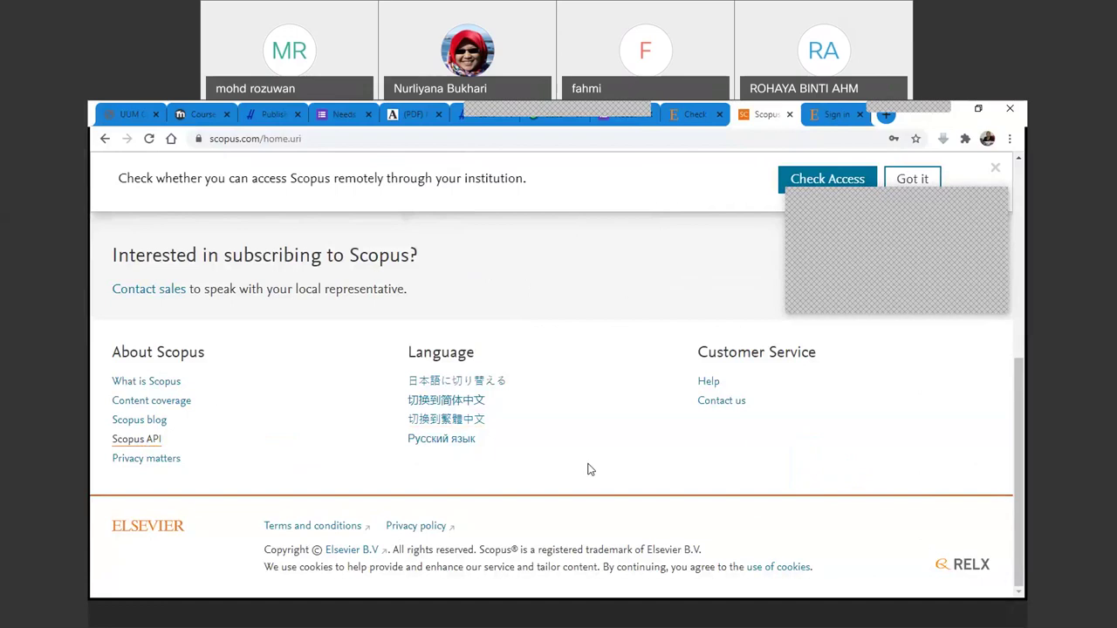
Review the Scopus Preview home page and the Elsevier page about the pending e-mail confirmation
{"action": "scroll", "coordinate": [558, 388], "scroll_direction": "up", "scroll_amount": 5}
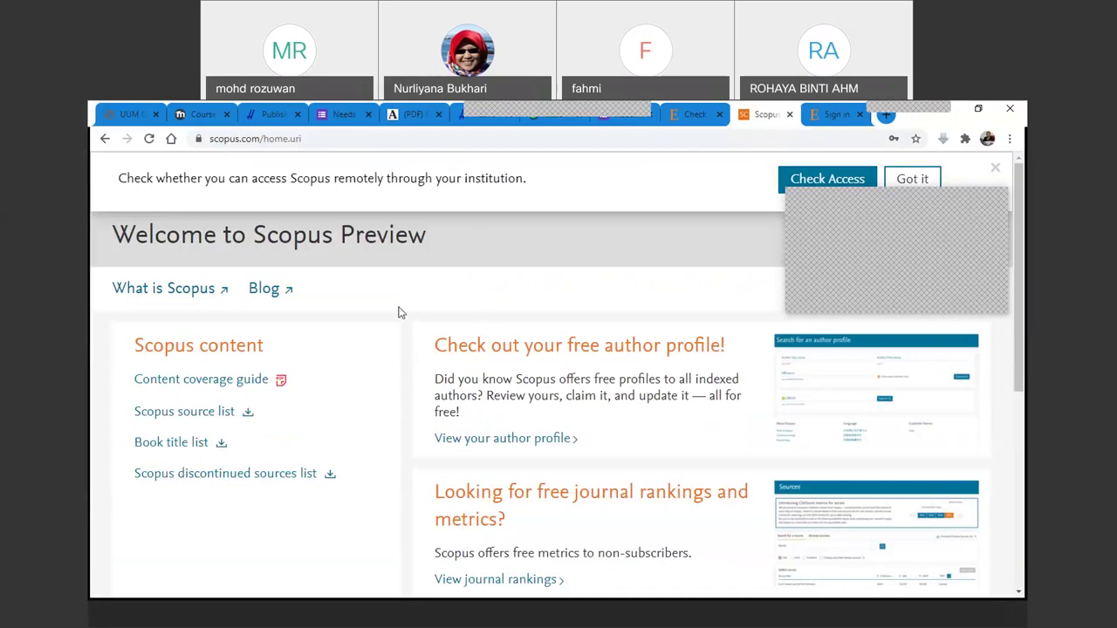
{"action": "left_click", "coordinate": [692, 116]}
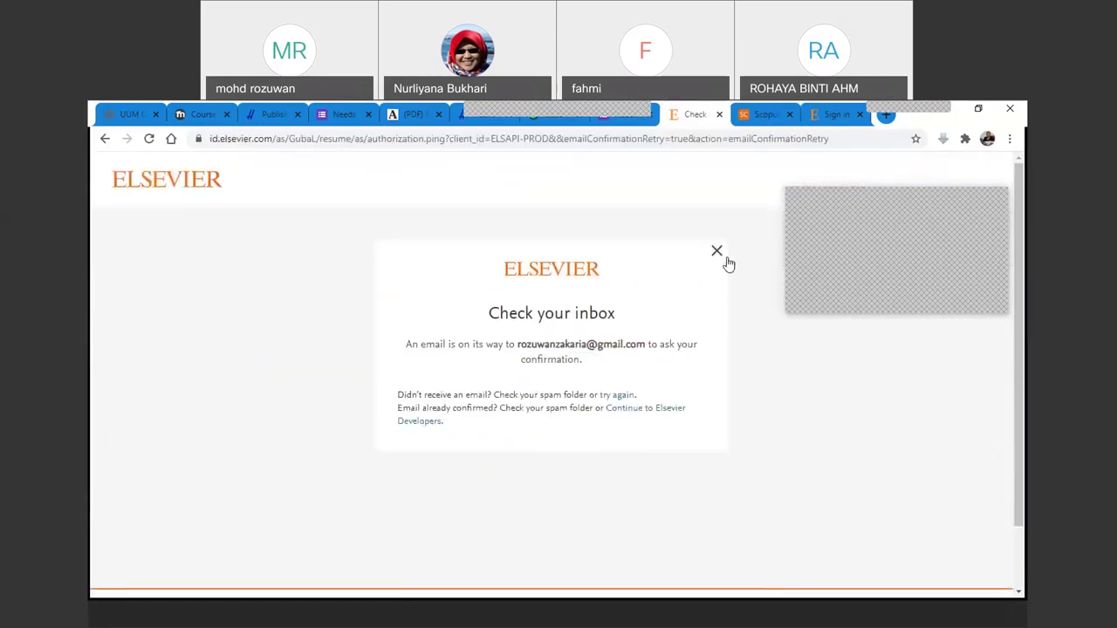
{"action": "left_click", "coordinate": [758, 116]}
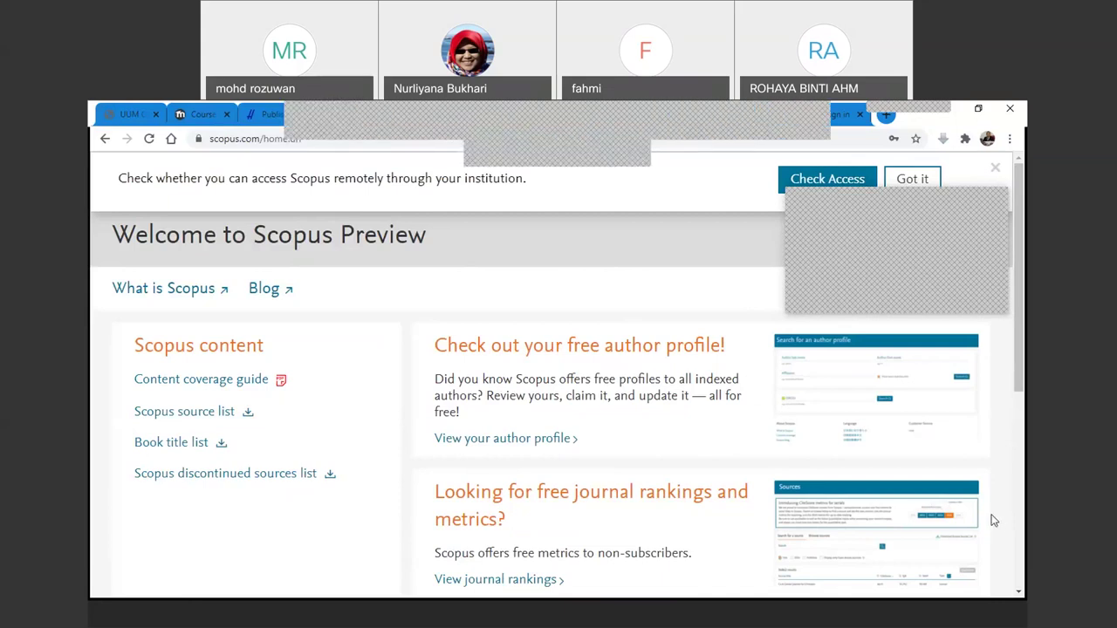
{"action": "scroll", "coordinate": [463, 406], "scroll_direction": "down", "scroll_amount": 5}
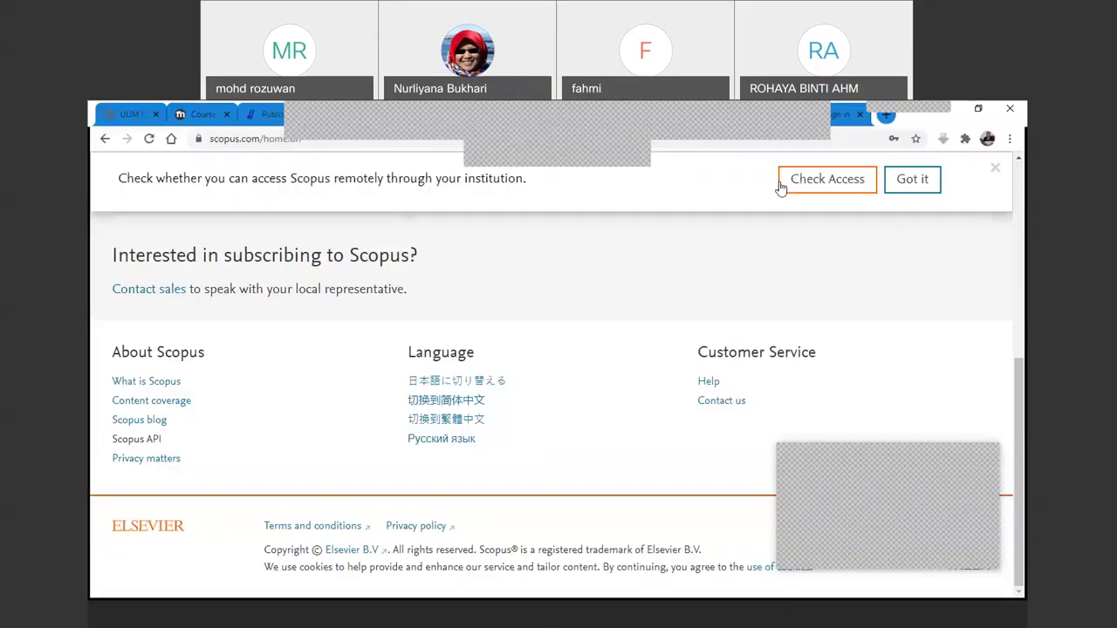
{"action": "scroll", "coordinate": [781, 188], "scroll_direction": "up", "scroll_amount": 3}
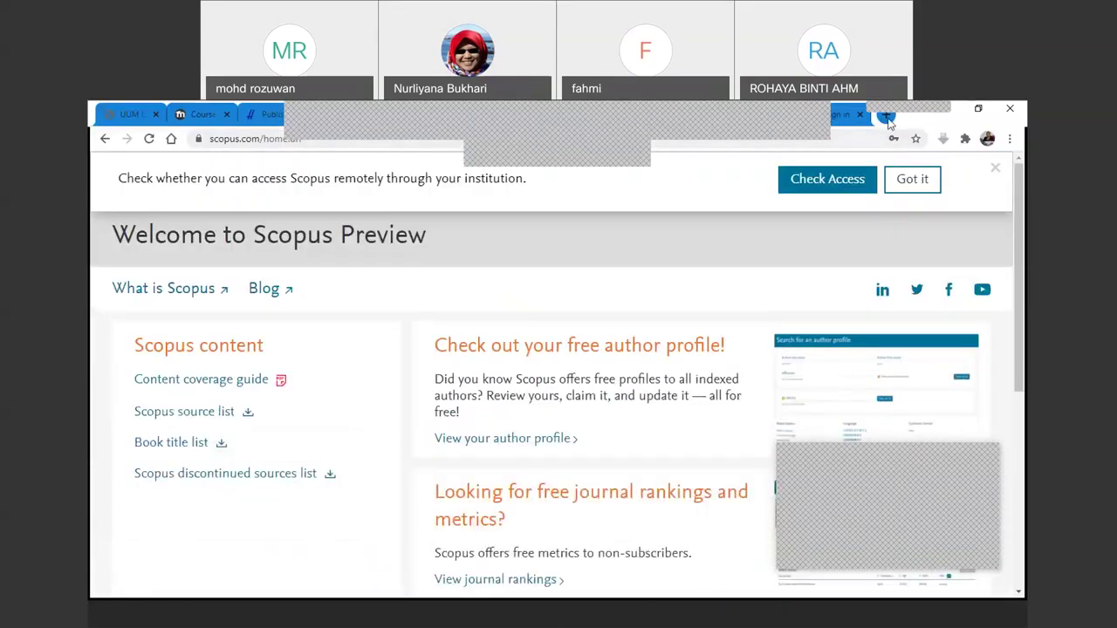
{"action": "key", "text": "ctrl+t"}
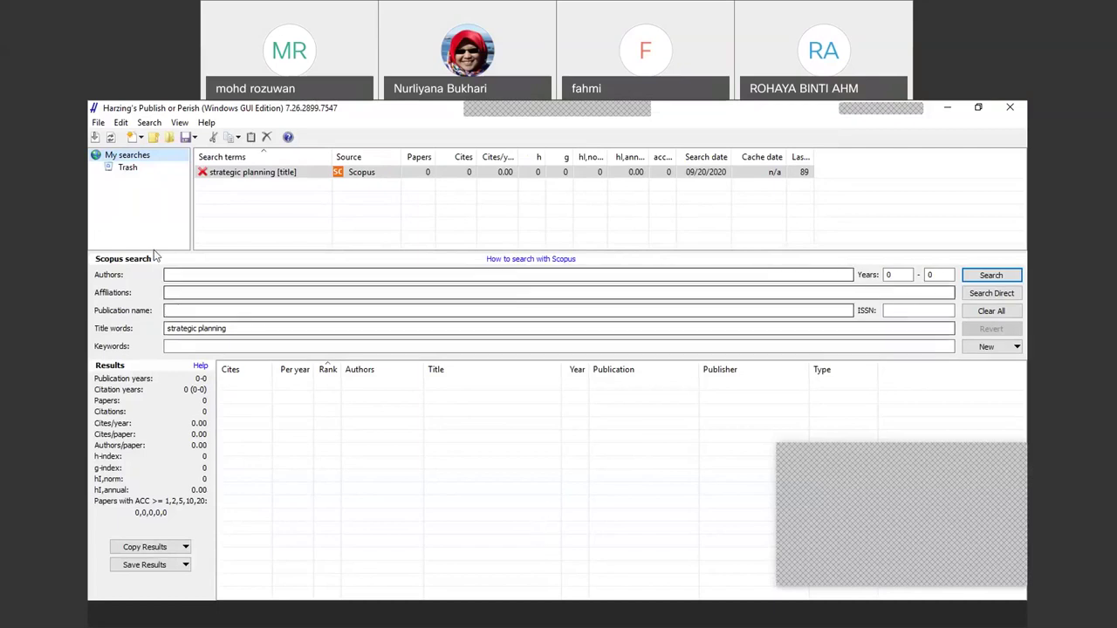
Switch to Publish or Perish and create a Google Scholar search with title words starting "strategic management in"
{"action": "left_click", "coordinate": [140, 138]}
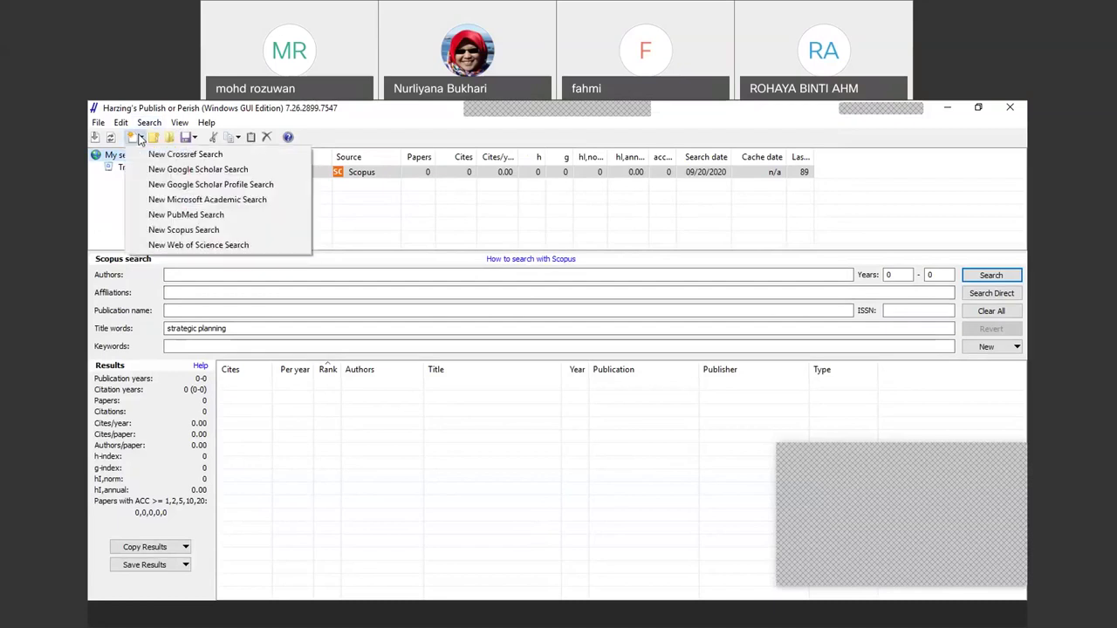
{"action": "left_click", "coordinate": [196, 169]}
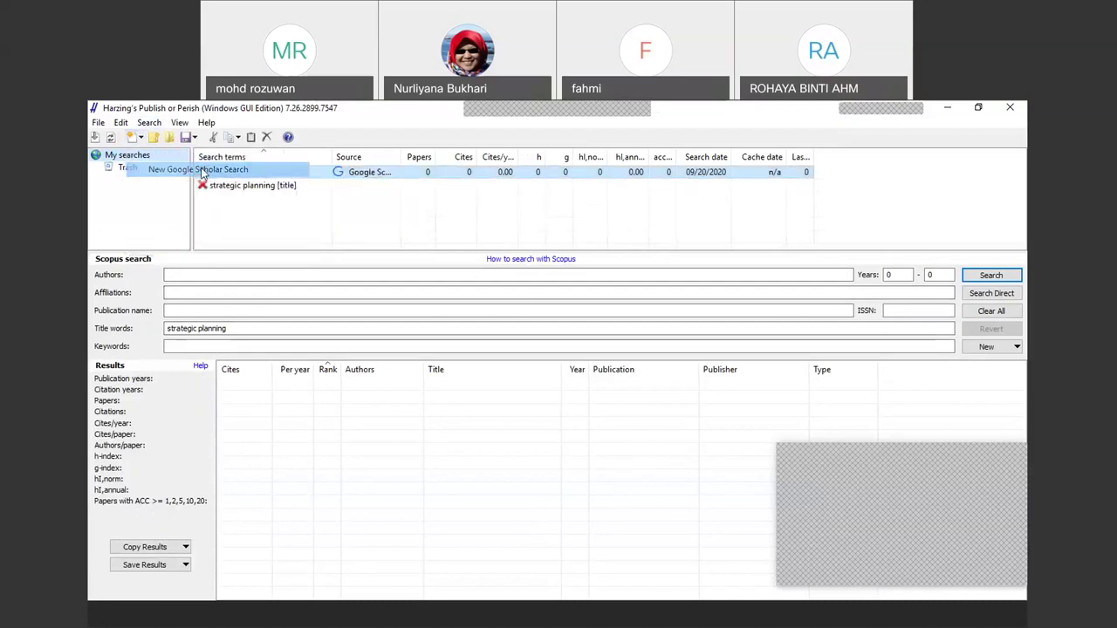
{"action": "left_click", "coordinate": [219, 310]}
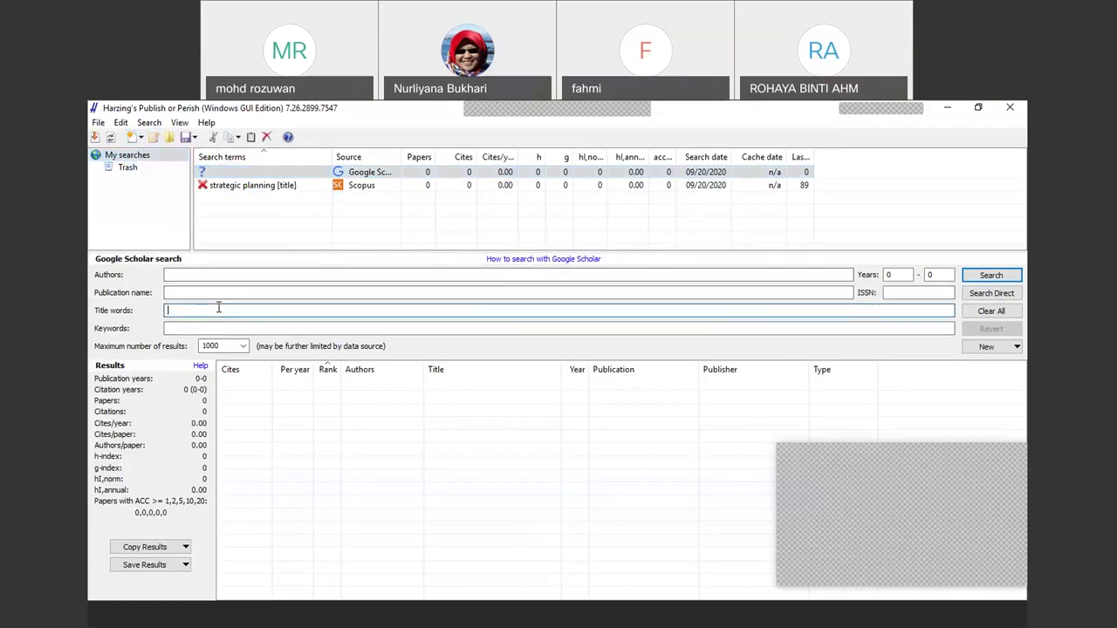
{"action": "type", "text": "strate"}
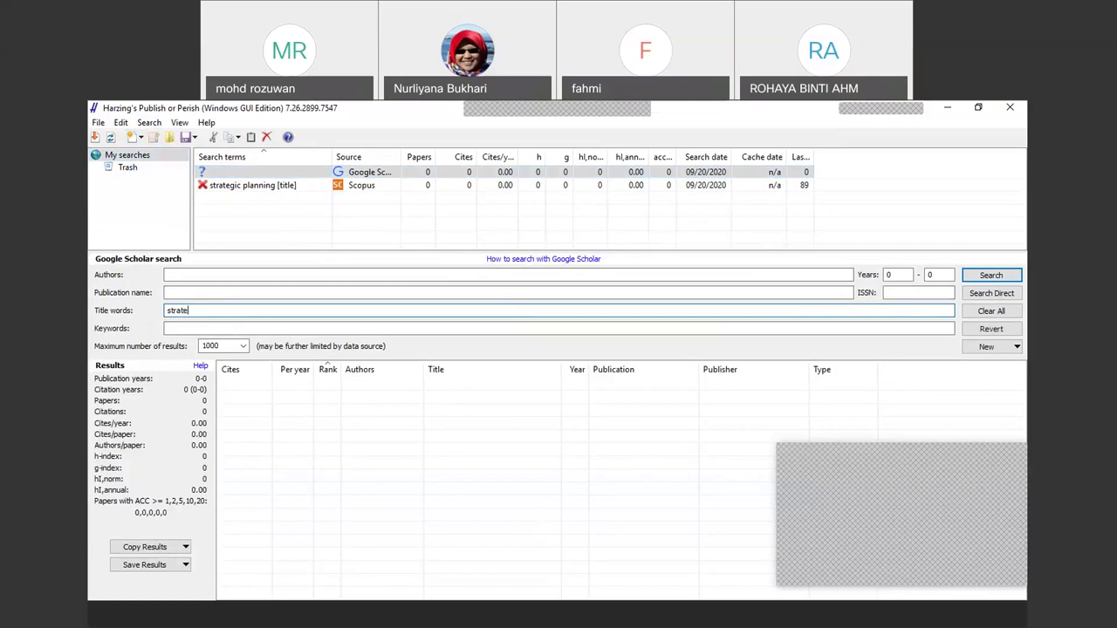
{"action": "type", "text": "gic management in midle l"}
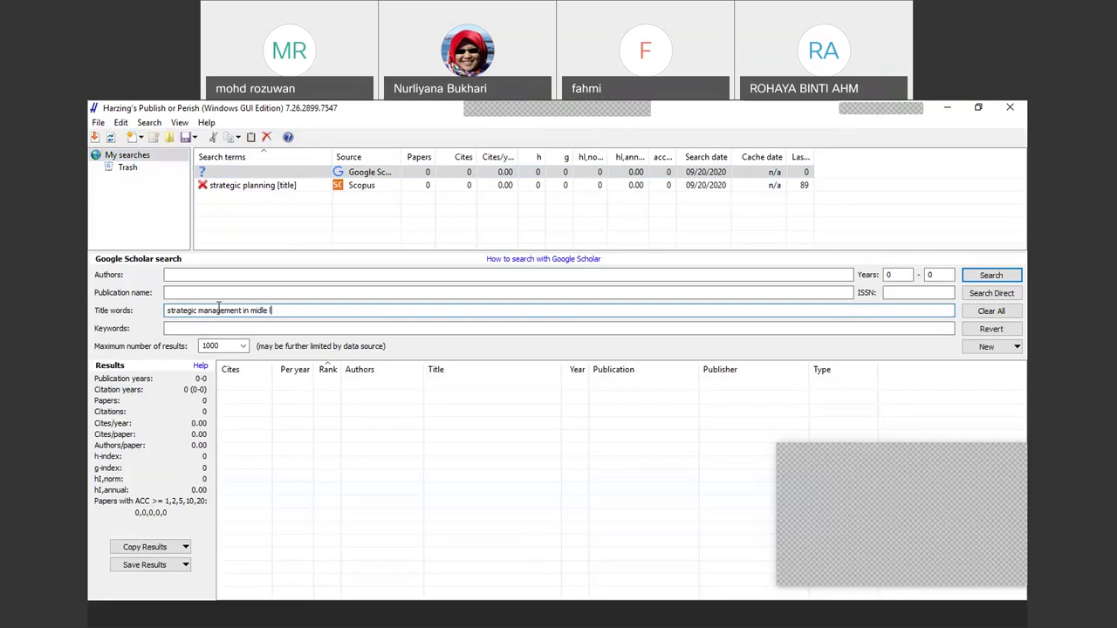
Reword the title words to "strategic management leader school" and run the Google Scholar search
{"action": "key", "text": "BackSpace"}
{"action": "key", "text": "BackSpace"}
{"action": "key", "text": "BackSpace"}
{"action": "key", "text": "BackSpace"}
{"action": "key", "text": "BackSpace"}
{"action": "key", "text": "BackSpace"}
{"action": "key", "text": "BackSpace"}
{"action": "type", "text": "leader"}
{"action": "key", "text": "BackSpace"}
{"action": "key", "text": "BackSpace"}
{"action": "key", "text": "BackSpace"}
{"action": "key", "text": "BackSpace"}
{"action": "key", "text": "BackSpace"}
{"action": "key", "text": "BackSpace"}
{"action": "key", "text": "BackSpace"}
{"action": "key", "text": "BackSpace"}
{"action": "type", "text": "leader"}
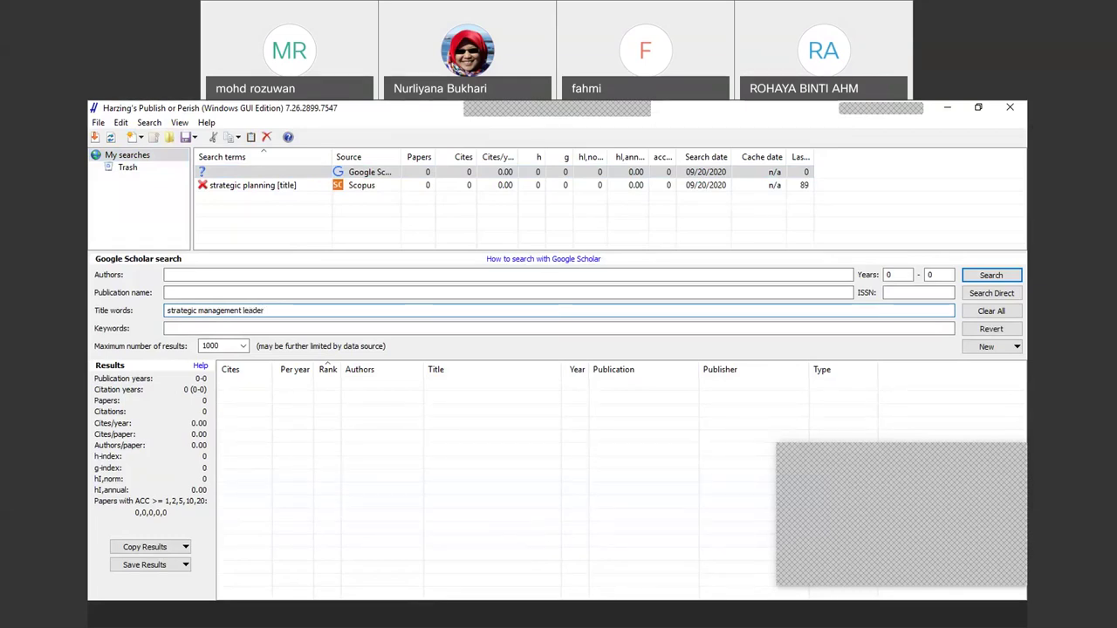
{"action": "type", "text": " school"}
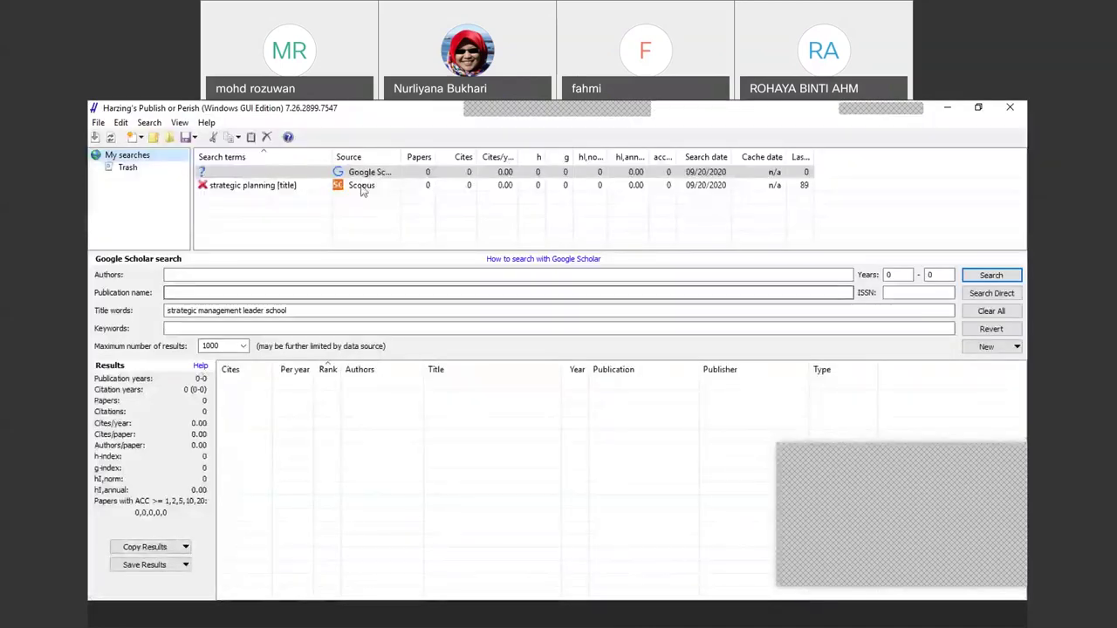
{"action": "left_click", "coordinate": [243, 310]}
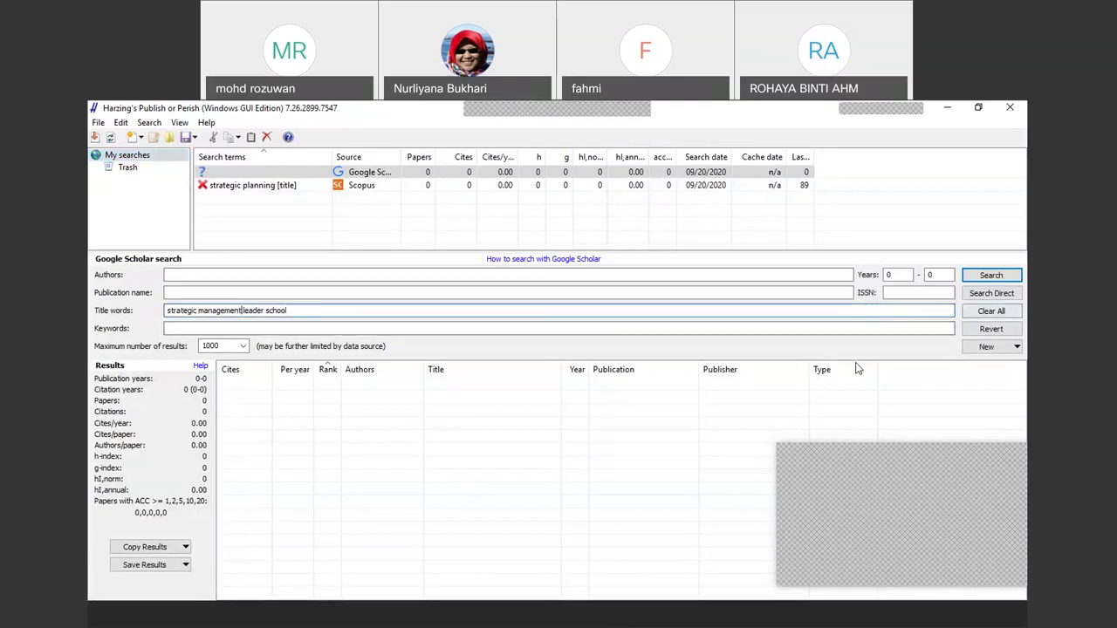
{"action": "key", "text": "Return"}
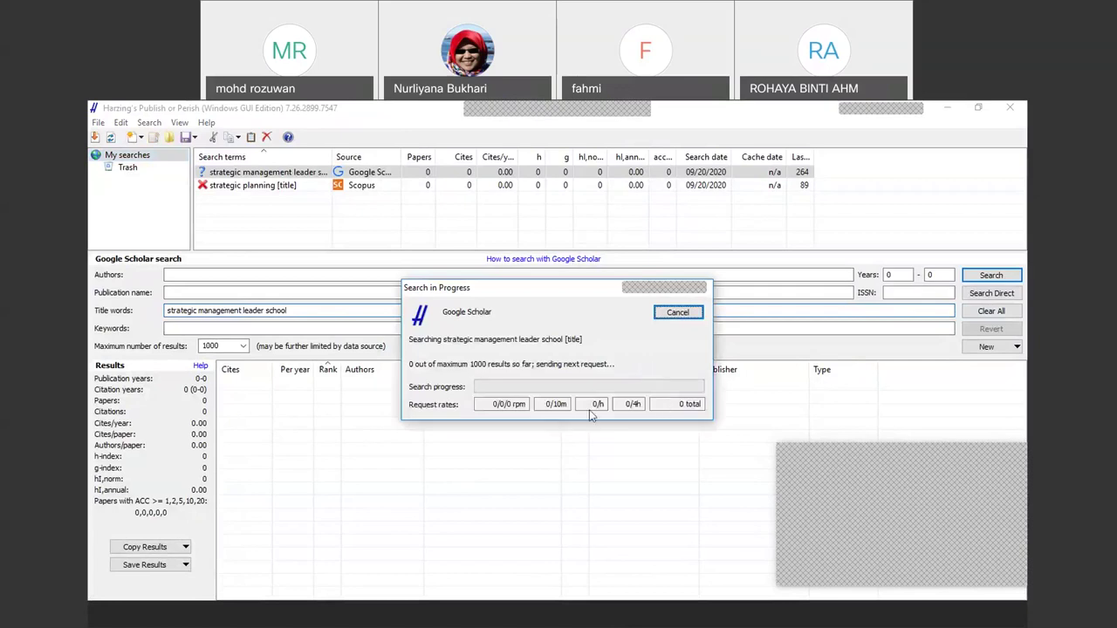
Widen the Title column of the search results so the paper's title can be read
{"action": "left_click_drag", "start_coordinate": [562, 367], "coordinate": [912, 395]}
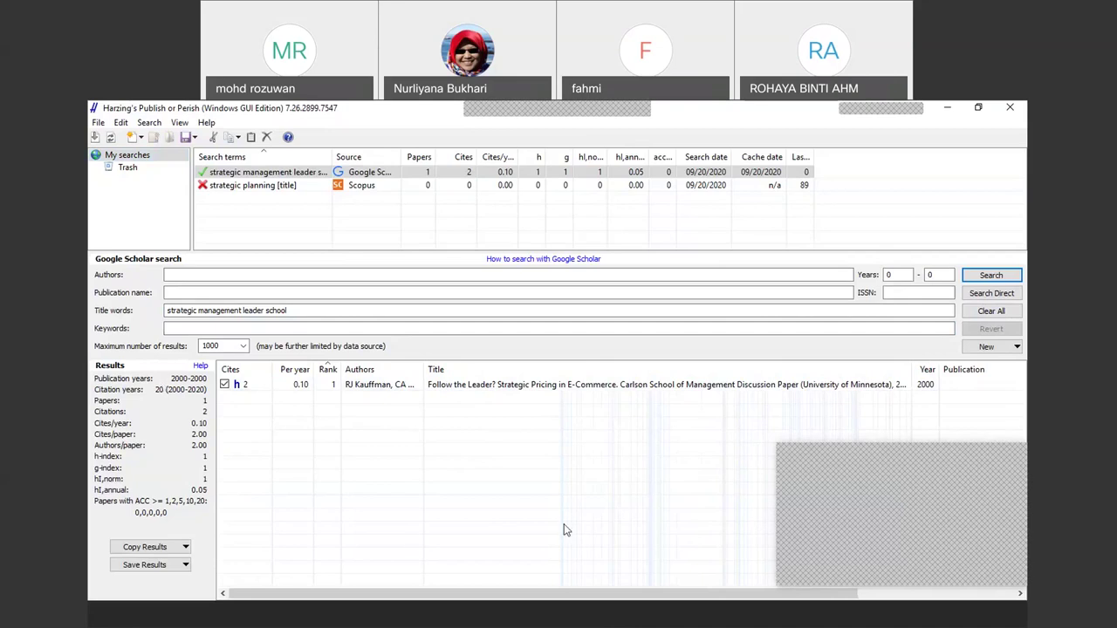
{"action": "scroll", "coordinate": [564, 526], "scroll_direction": "right", "scroll_amount": 1}
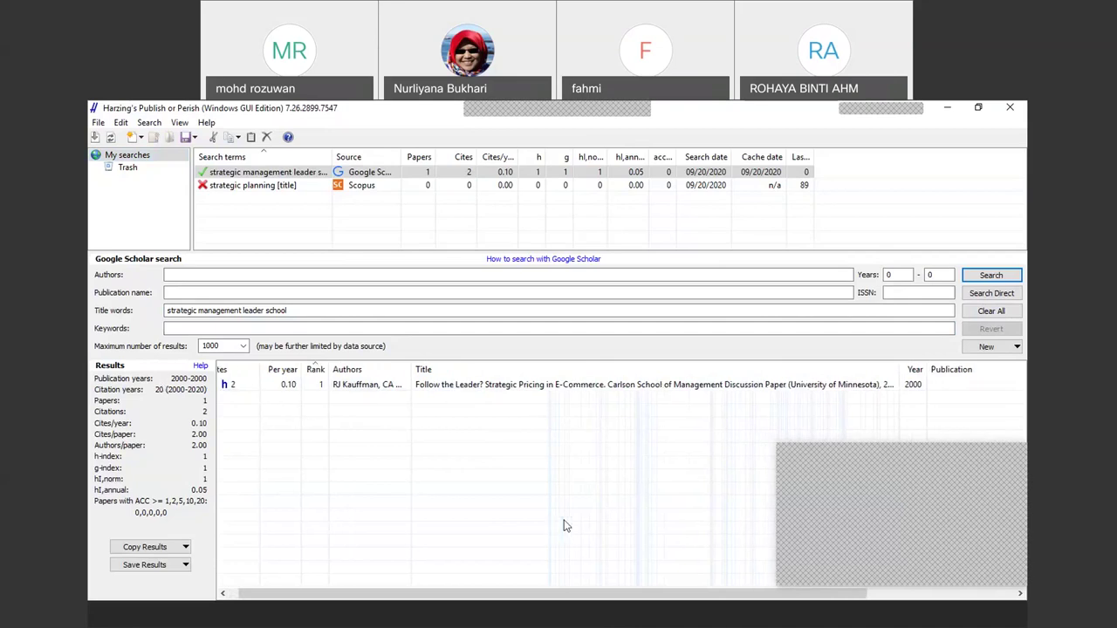
{"action": "scroll", "coordinate": [563, 526], "scroll_direction": "left", "scroll_amount": 1}
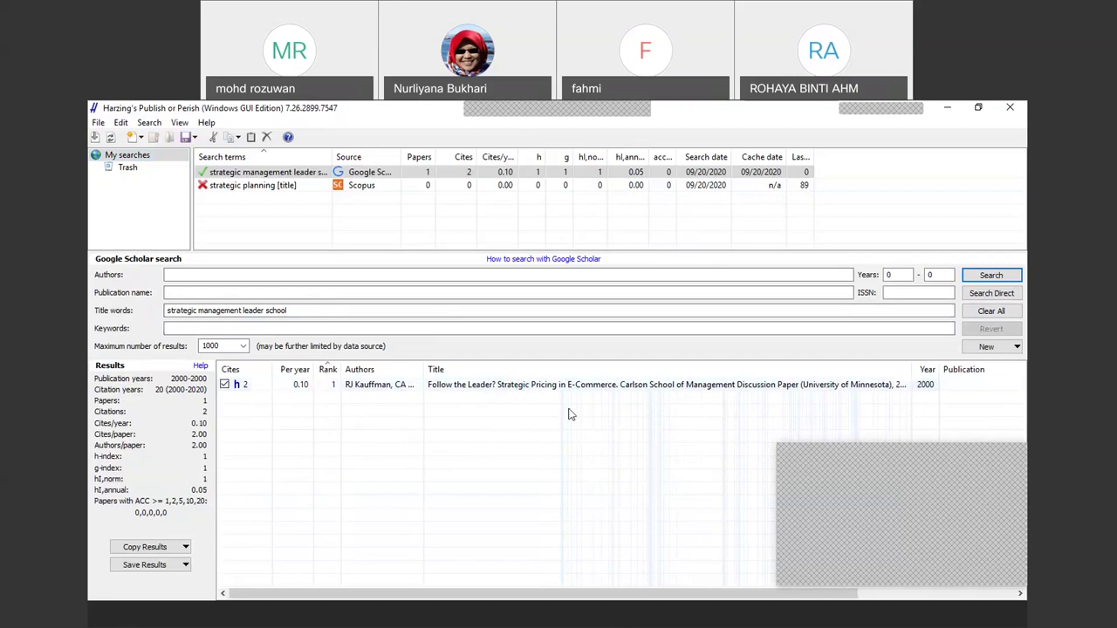
Move the phrase "strategic management leader school" from the title words to the keywords and run the search
{"action": "left_click", "coordinate": [377, 306]}
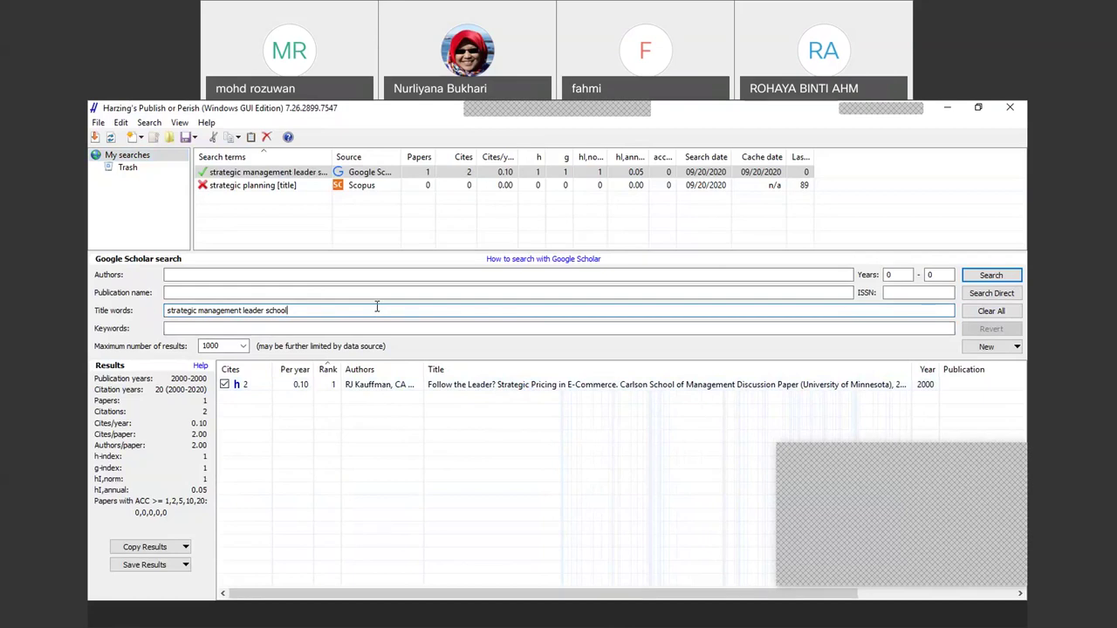
{"action": "left_click_drag", "start_coordinate": [377, 306], "coordinate": [166, 316]}
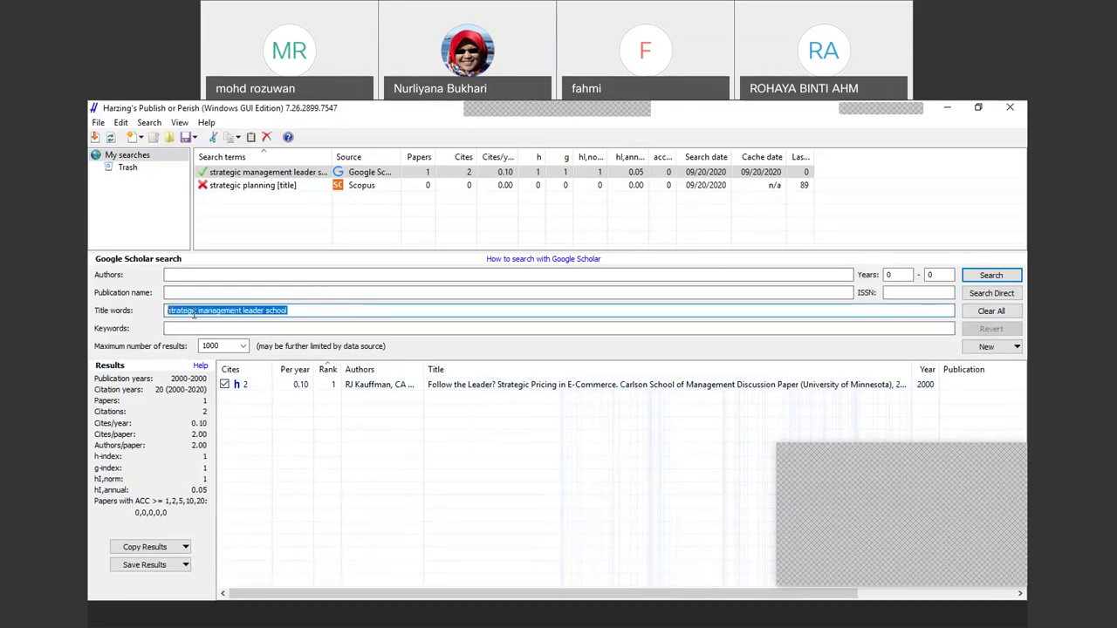
{"action": "right_click", "coordinate": [244, 311]}
{"action": "left_click", "coordinate": [275, 341]}
{"action": "right_click", "coordinate": [243, 328]}
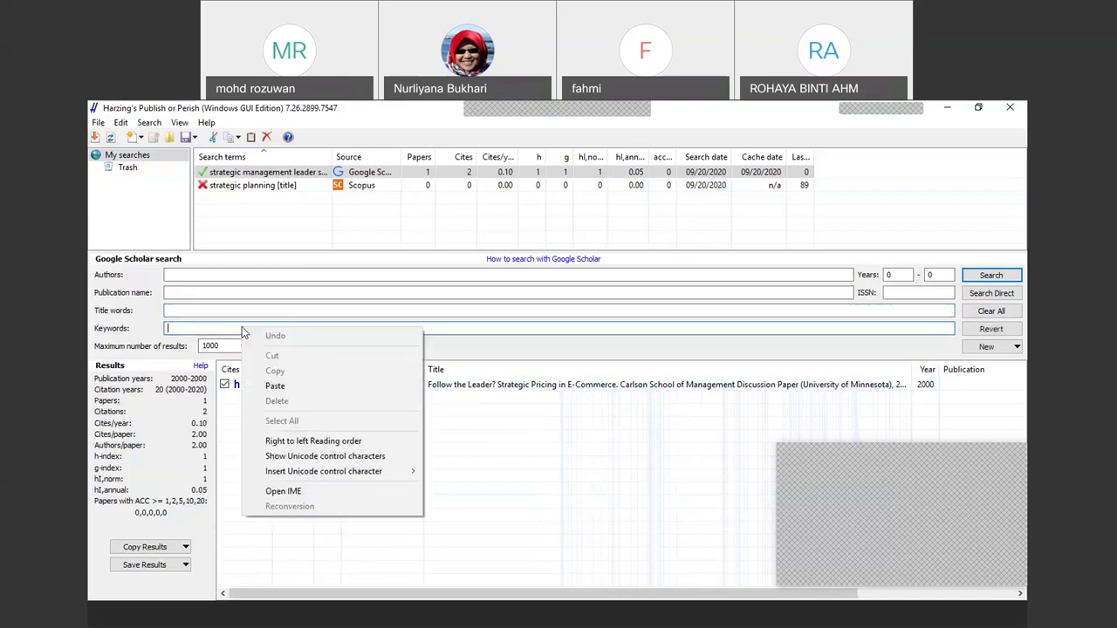
{"action": "left_click", "coordinate": [317, 395]}
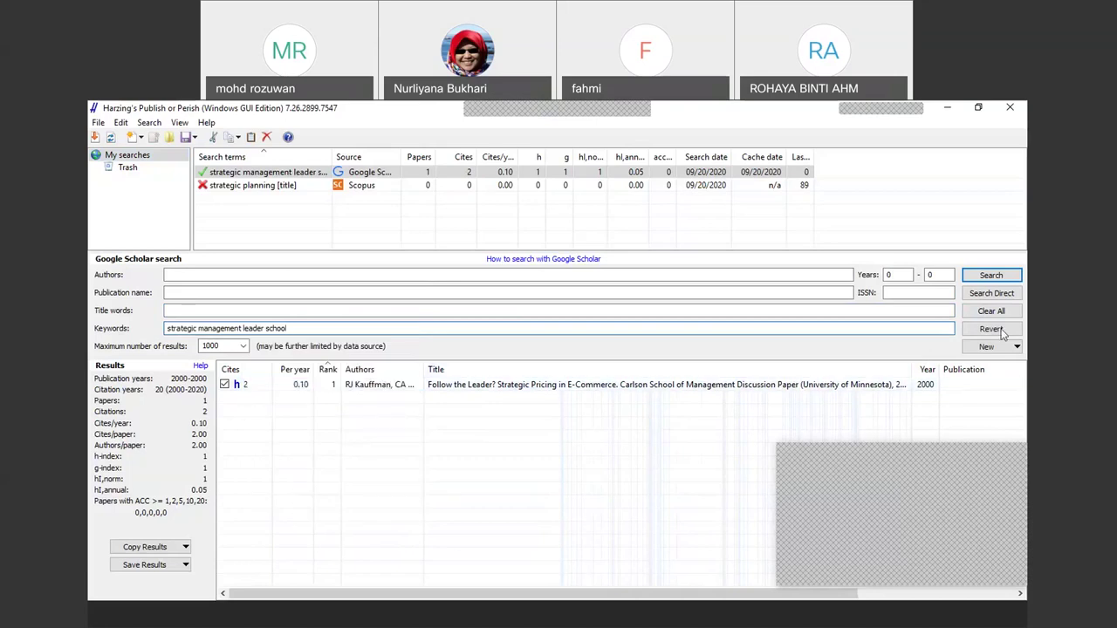
{"action": "left_click", "coordinate": [991, 275]}
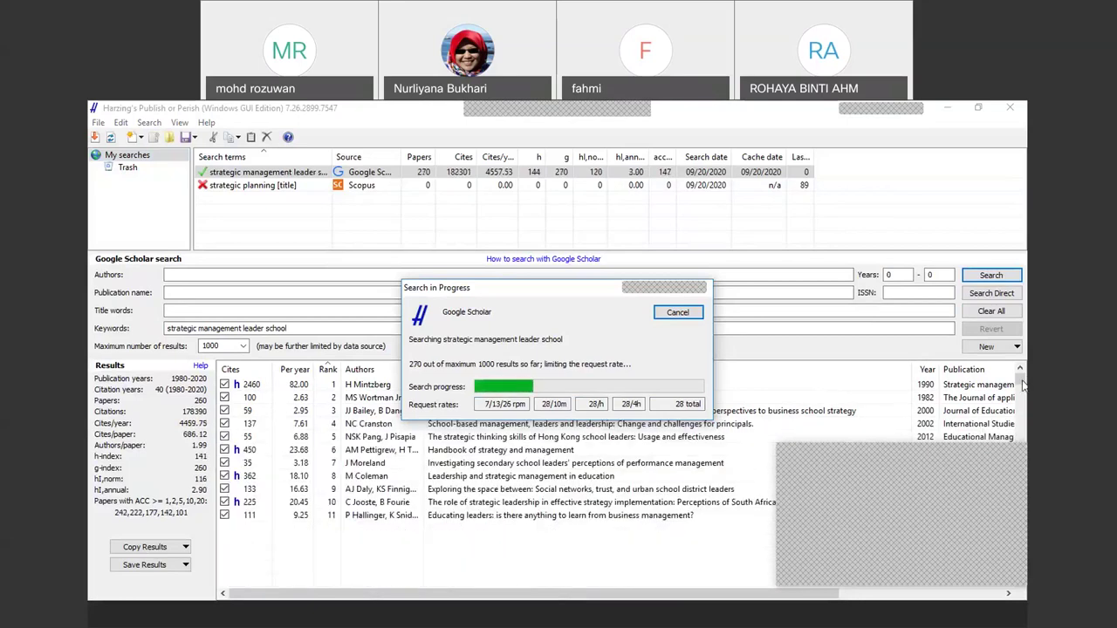
Stop the running search and select the paper "The design school: reconsidering the basic premises of strategic management"
{"action": "left_click", "coordinate": [677, 312]}
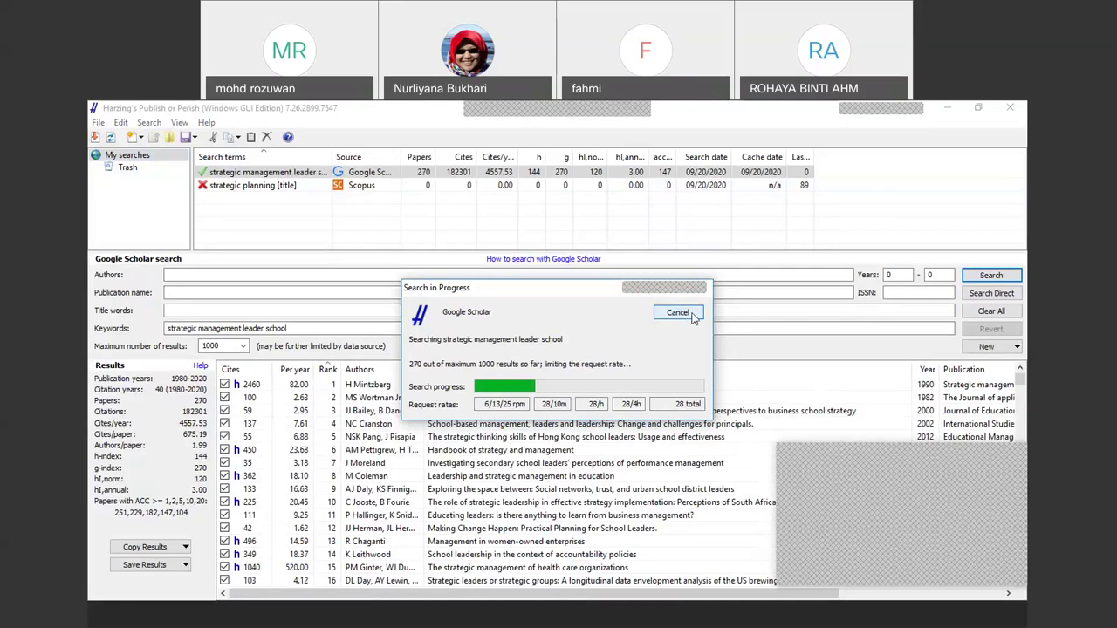
{"action": "left_click", "coordinate": [647, 425]}
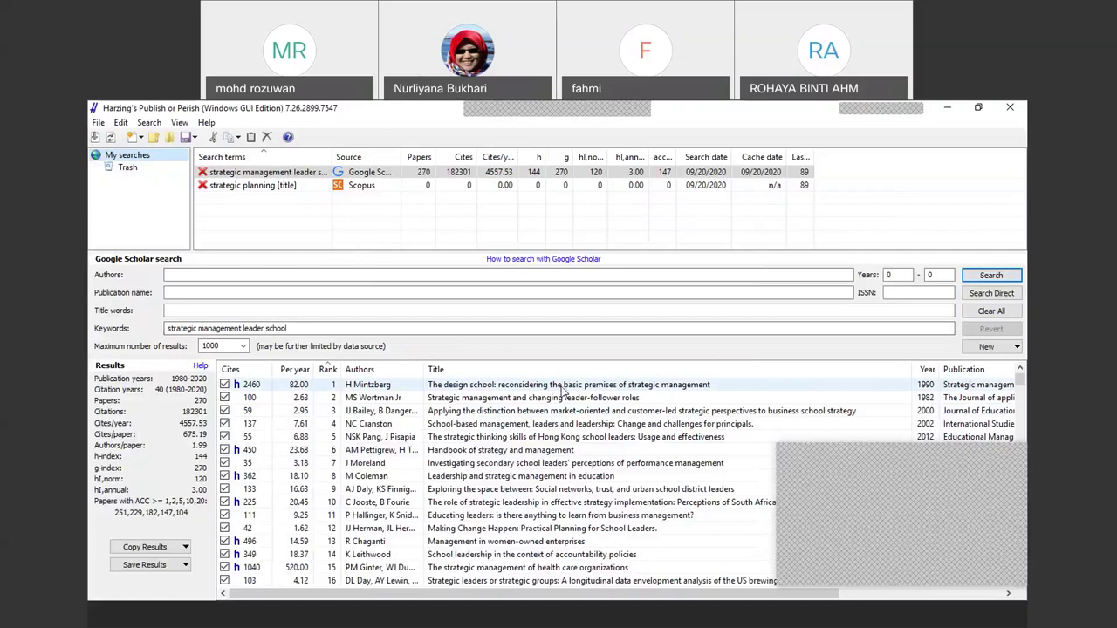
{"action": "left_click", "coordinate": [562, 390]}
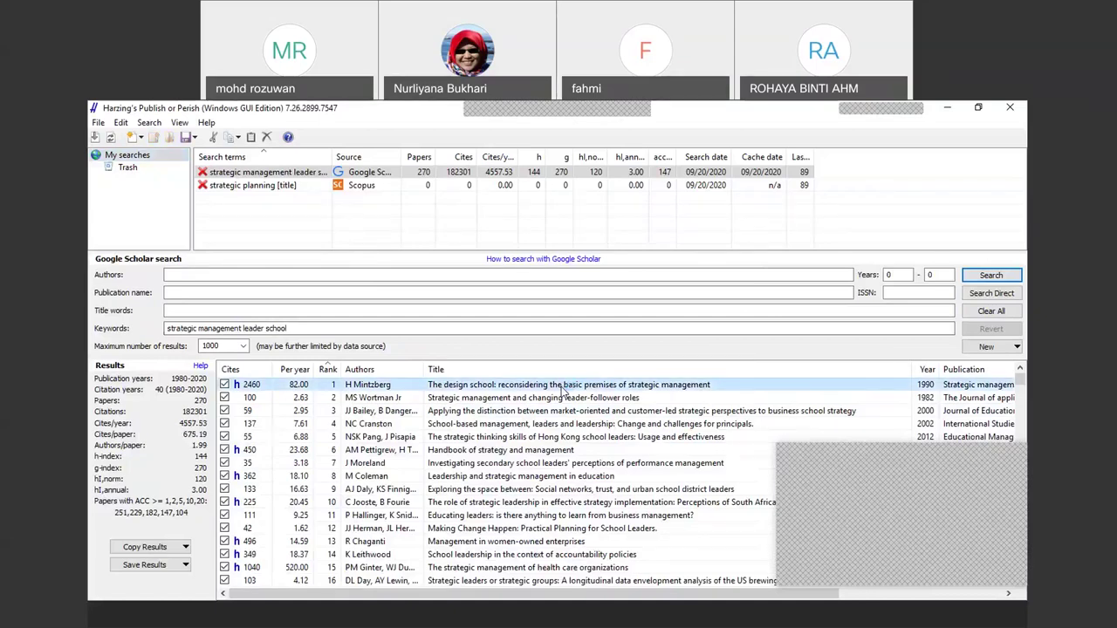
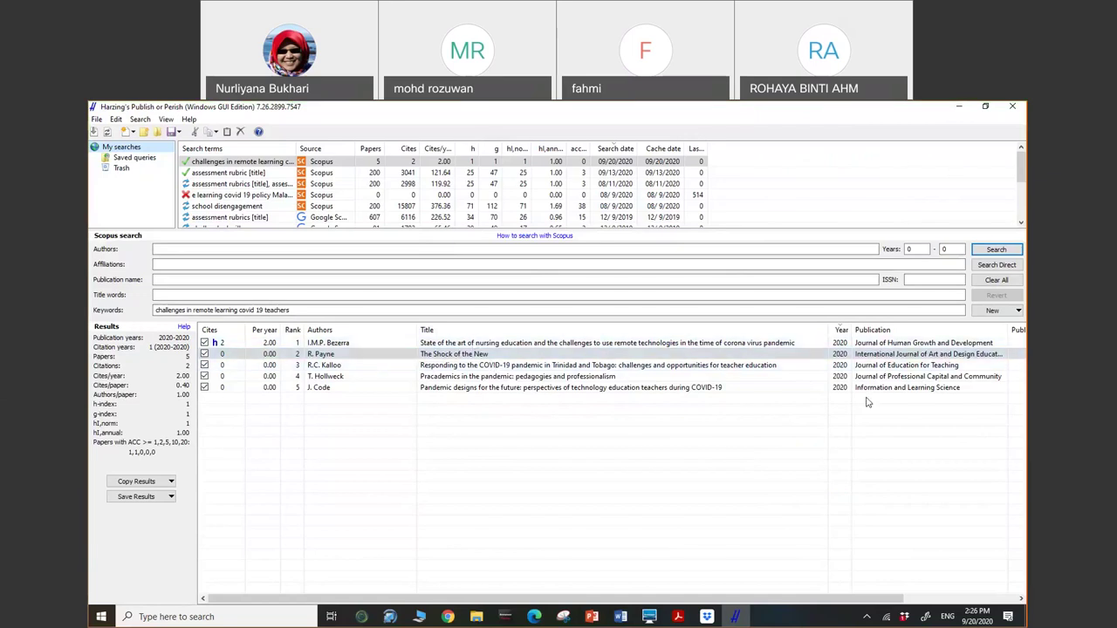
Clear the phrase "challenges in remote learning covid 19 teachers" from the Scopus search keywords and minimize the Publish or Perish window
{"action": "left_click", "coordinate": [297, 310]}
{"action": "left_click_drag", "start_coordinate": [291, 310], "coordinate": [148, 309]}
{"action": "key", "text": "BackSpace"}
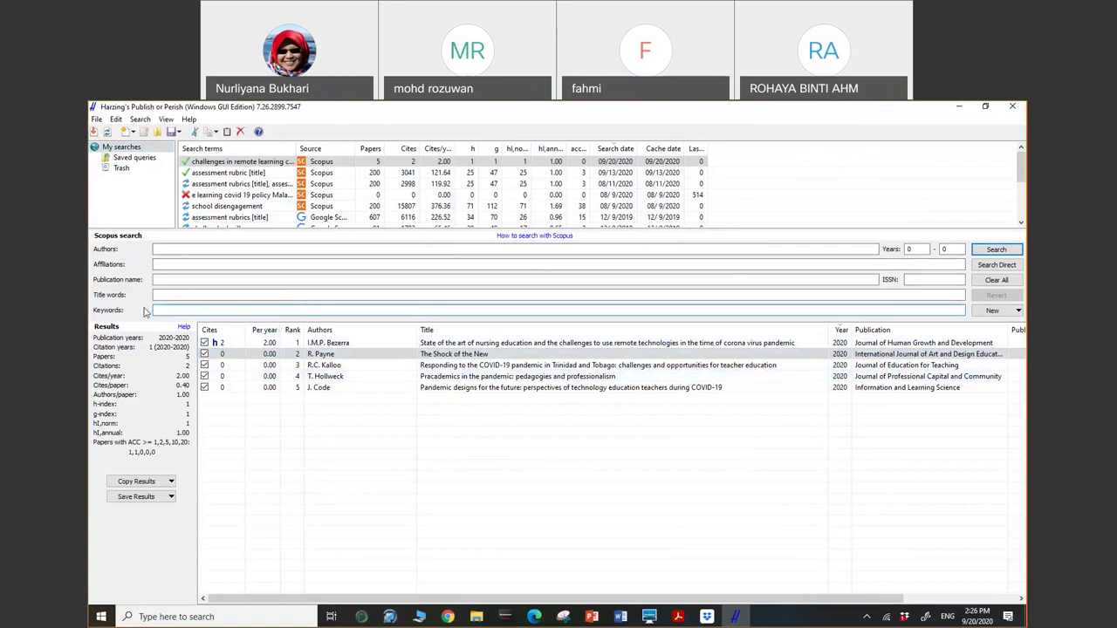
{"action": "left_click", "coordinate": [958, 107]}
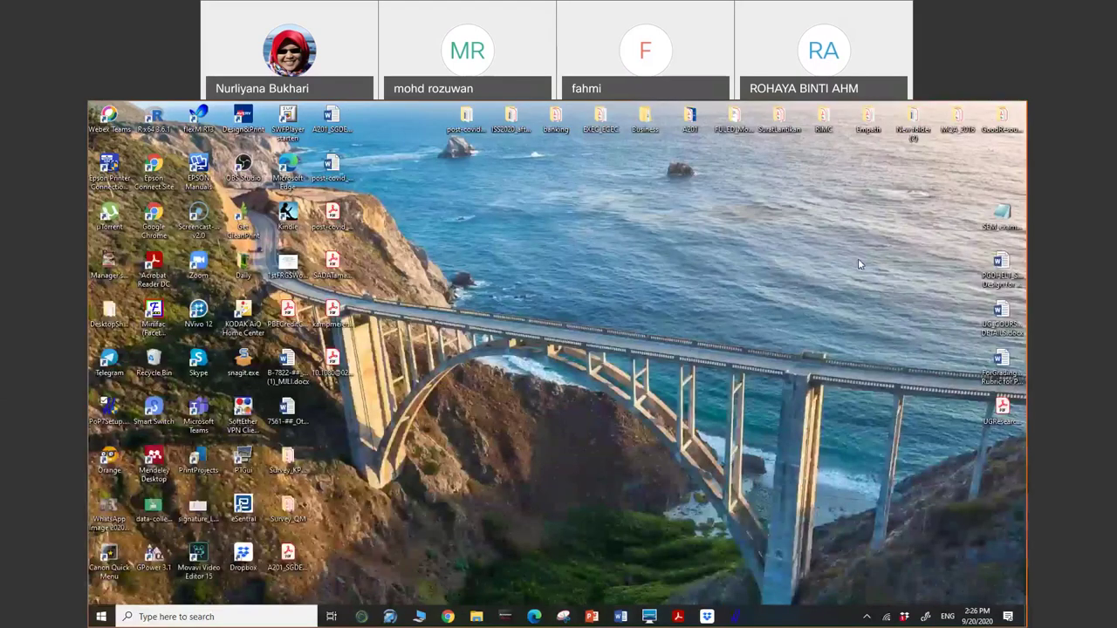
{"action": "right_click", "coordinate": [641, 329]}
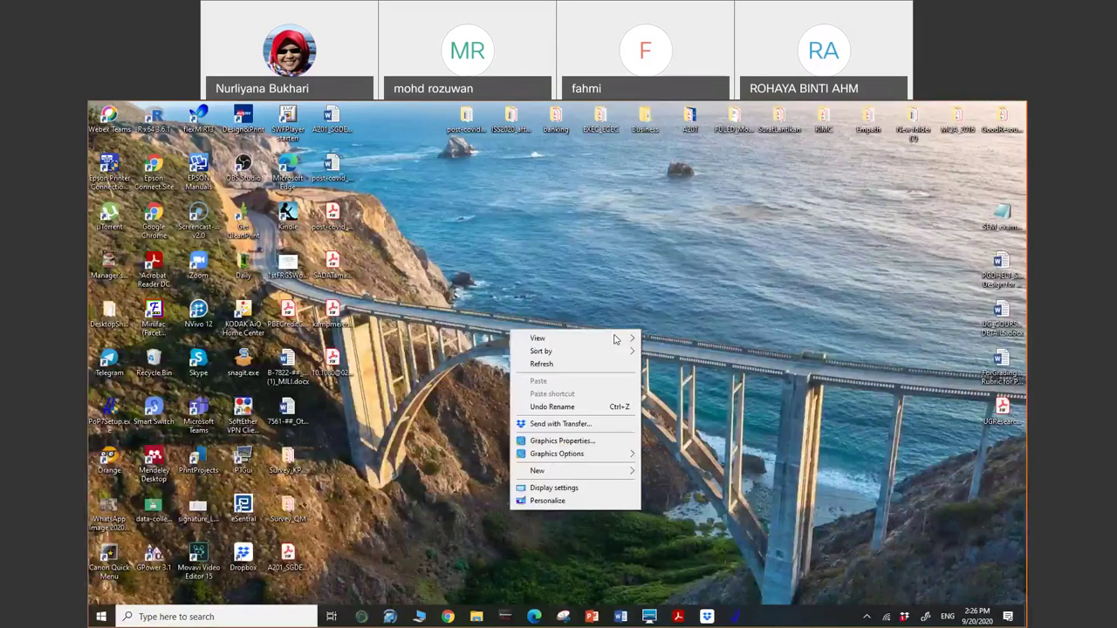
{"action": "left_click", "coordinate": [566, 365]}
{"action": "right_click", "coordinate": [640, 293]}
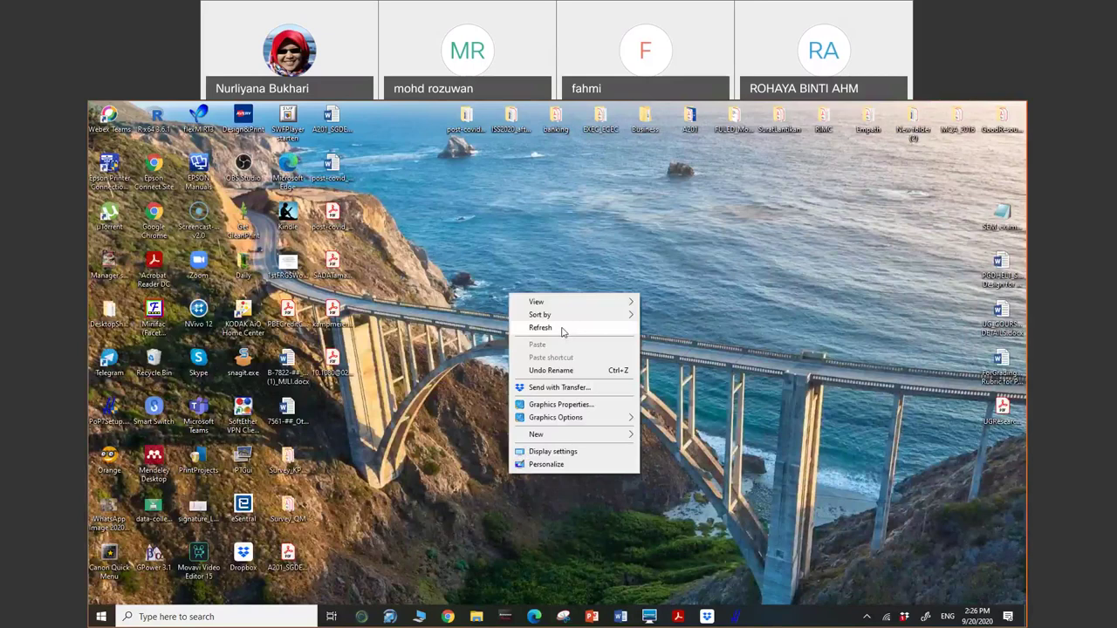
{"action": "left_click", "coordinate": [564, 328]}
Switch to Chrome and open google.com in a new tab
{"action": "key", "text": "alt+Tab"}
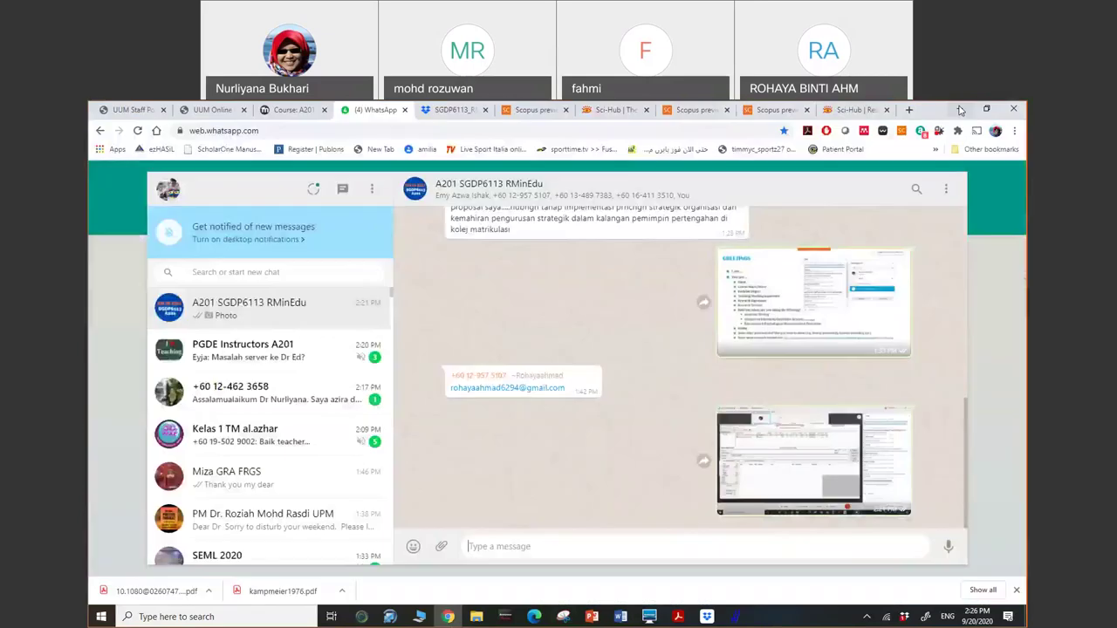
{"action": "left_click", "coordinate": [908, 111]}
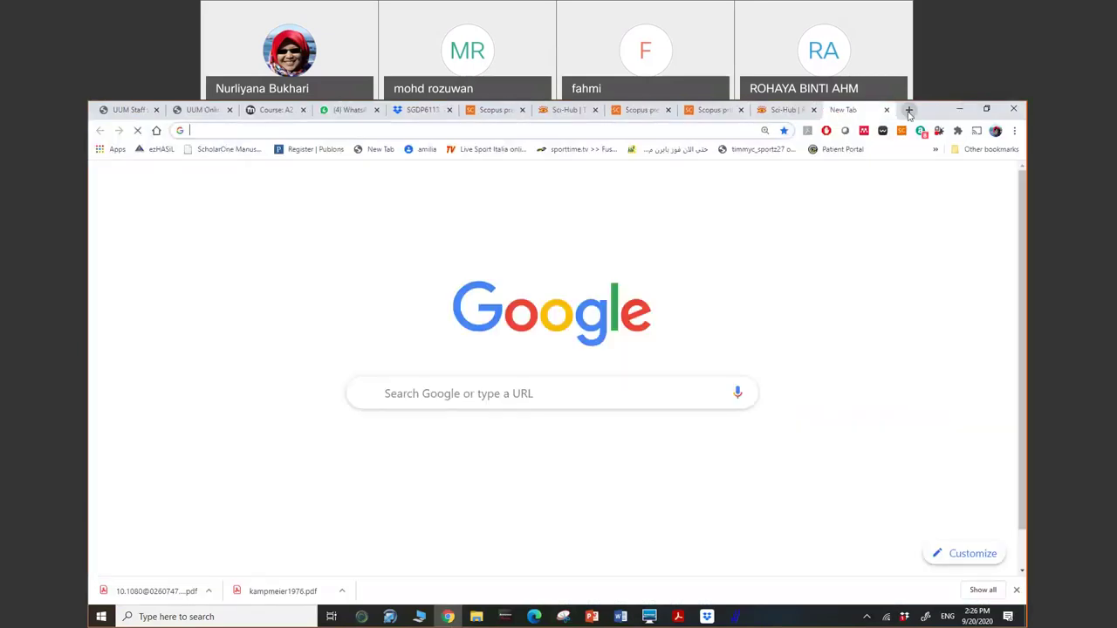
{"action": "type", "text": "google.com"}
{"action": "key", "text": "Return"}
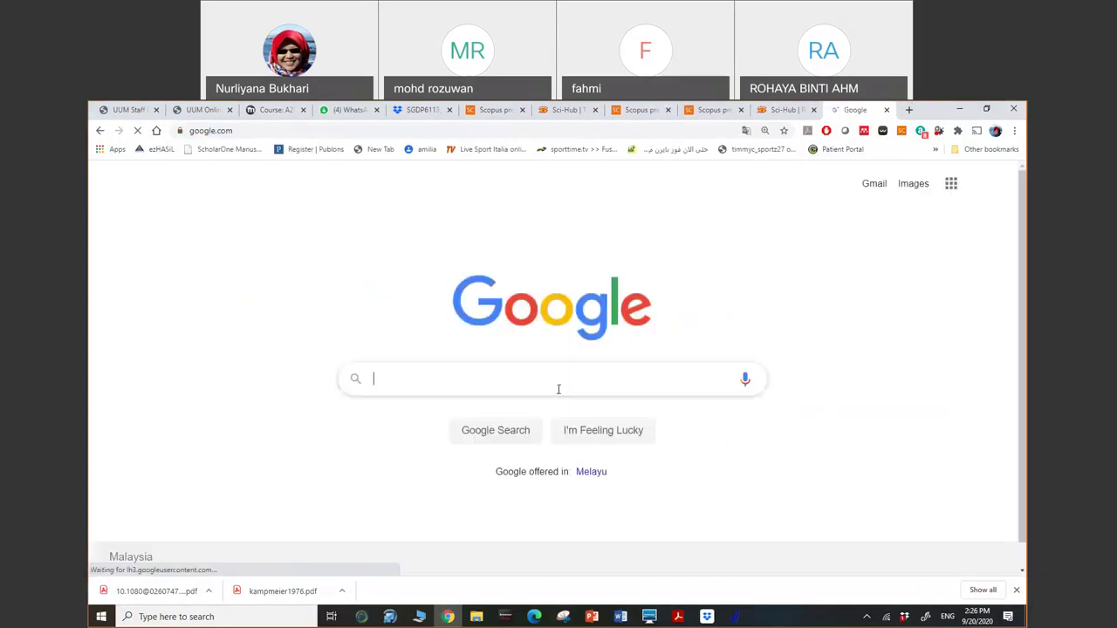
Search Google for "google alerts" and open the Google Alerts page
{"action": "type", "text": "googl"}
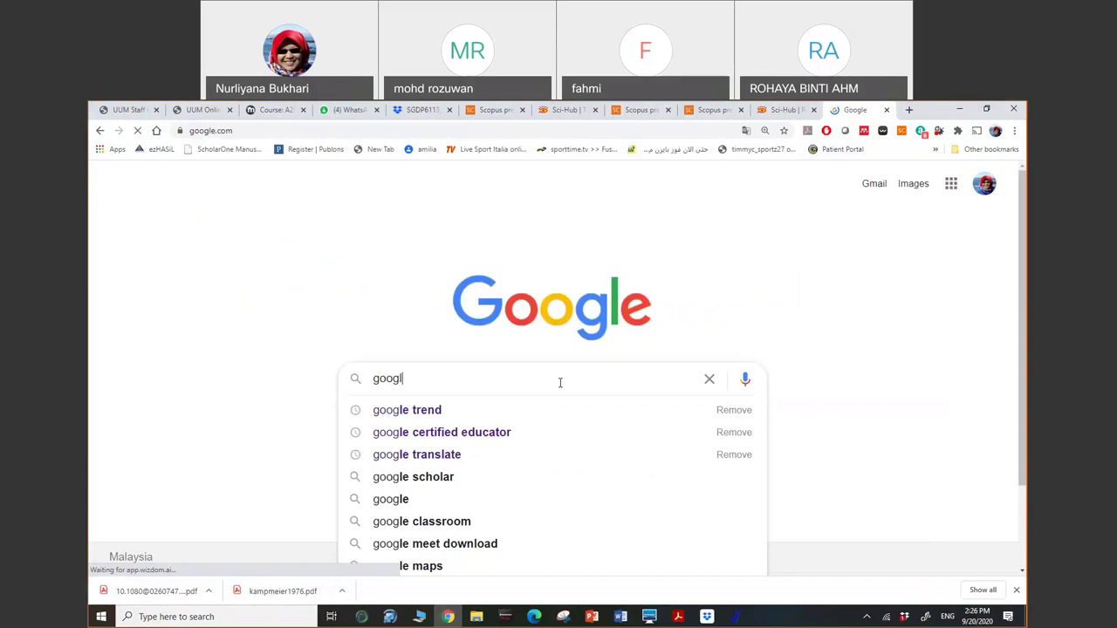
{"action": "type", "text": "e alerts"}
{"action": "key", "text": "Return"}
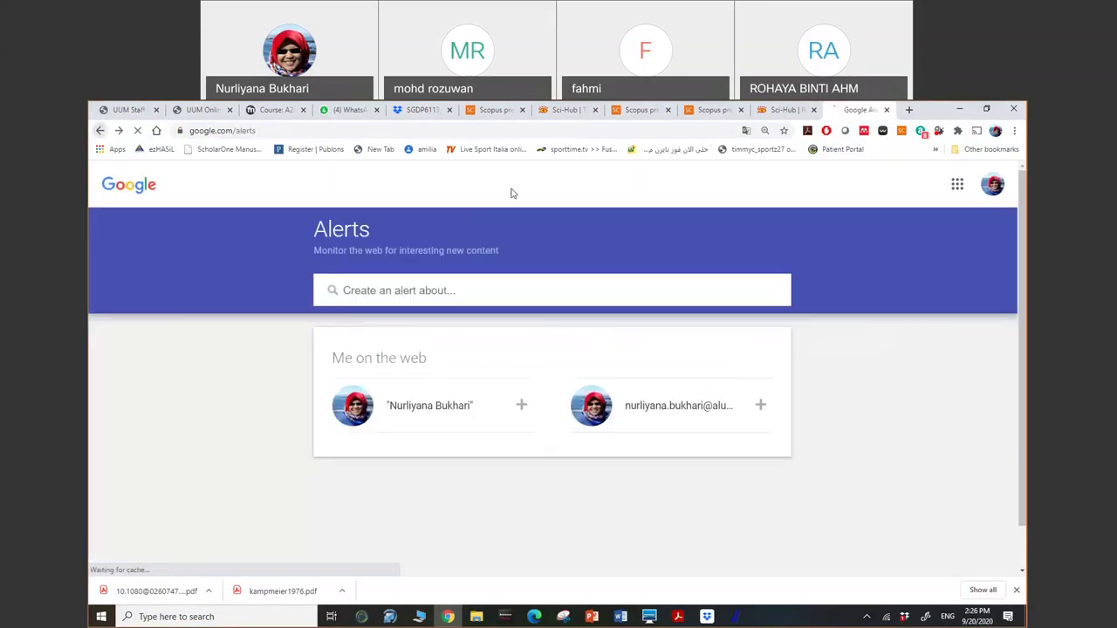
Go back to the Google search, change the query to "google scholar" and open the Google Scholar site
{"action": "key", "text": "alt+Left"}
{"action": "key", "text": "ctrl+BackSpace"}
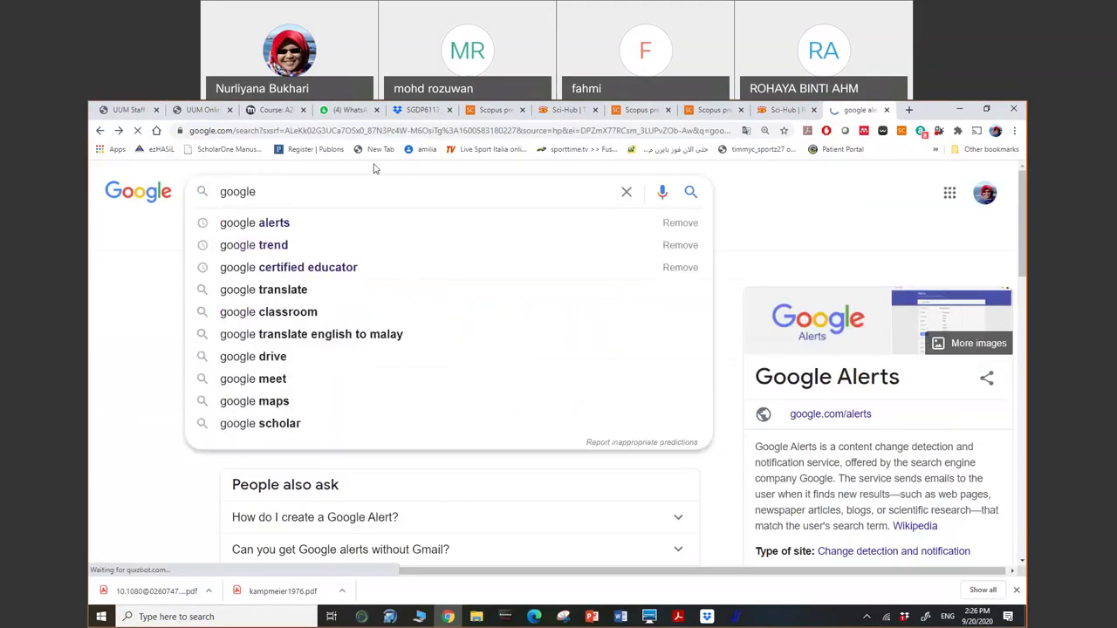
{"action": "type", "text": "sch"}
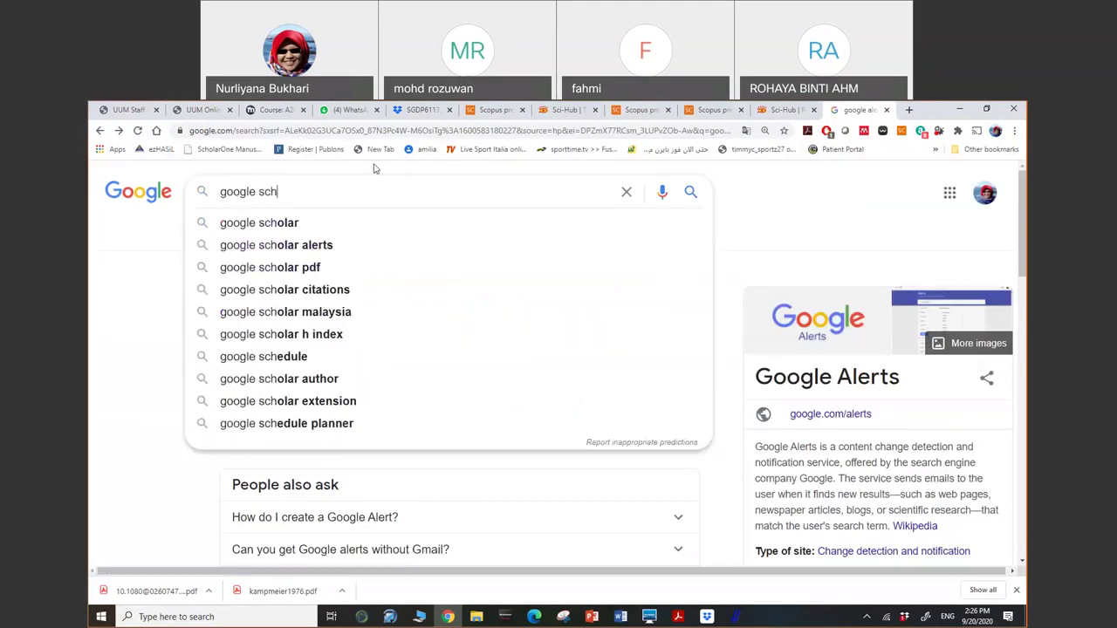
{"action": "type", "text": "olar"}
{"action": "key", "text": "Return"}
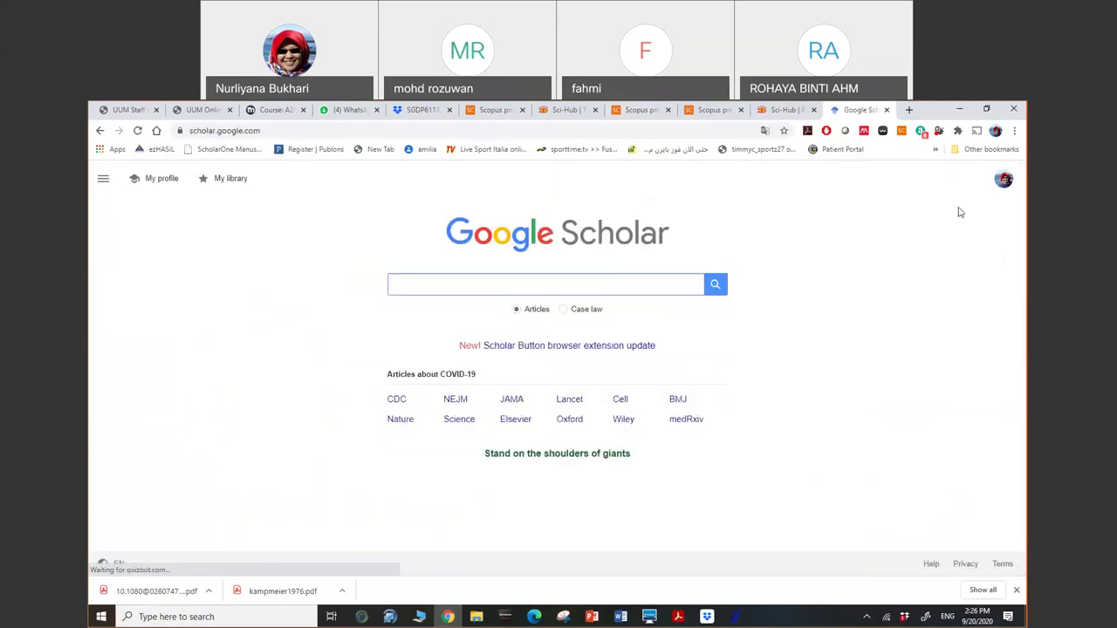
Open the Google Scholar alerts page and start creating a new alert
{"action": "left_click", "coordinate": [104, 181]}
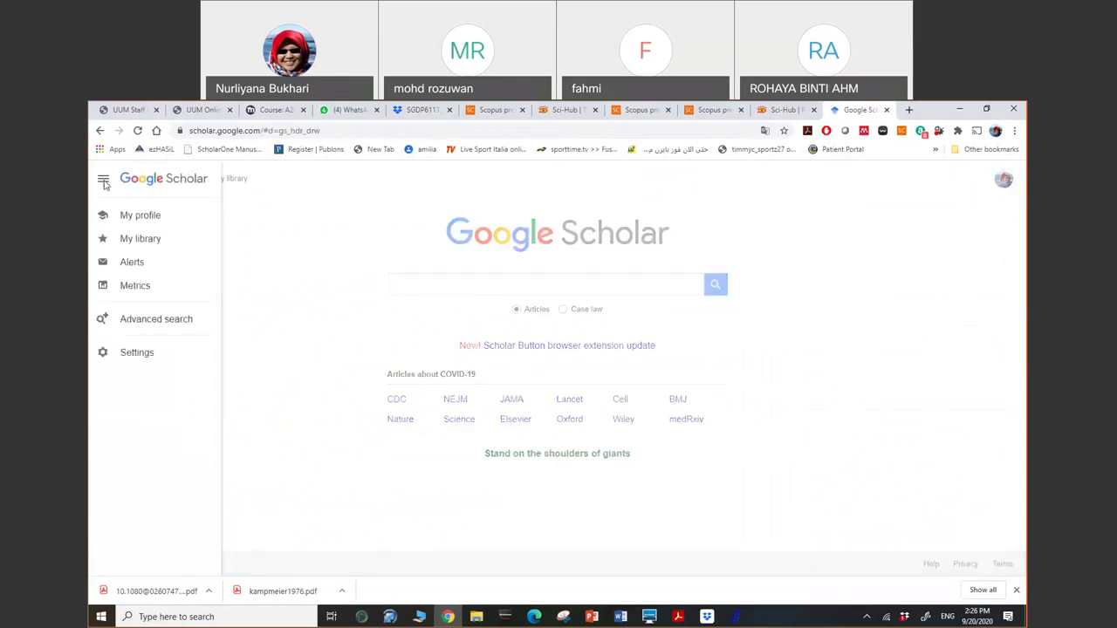
{"action": "left_click", "coordinate": [130, 262]}
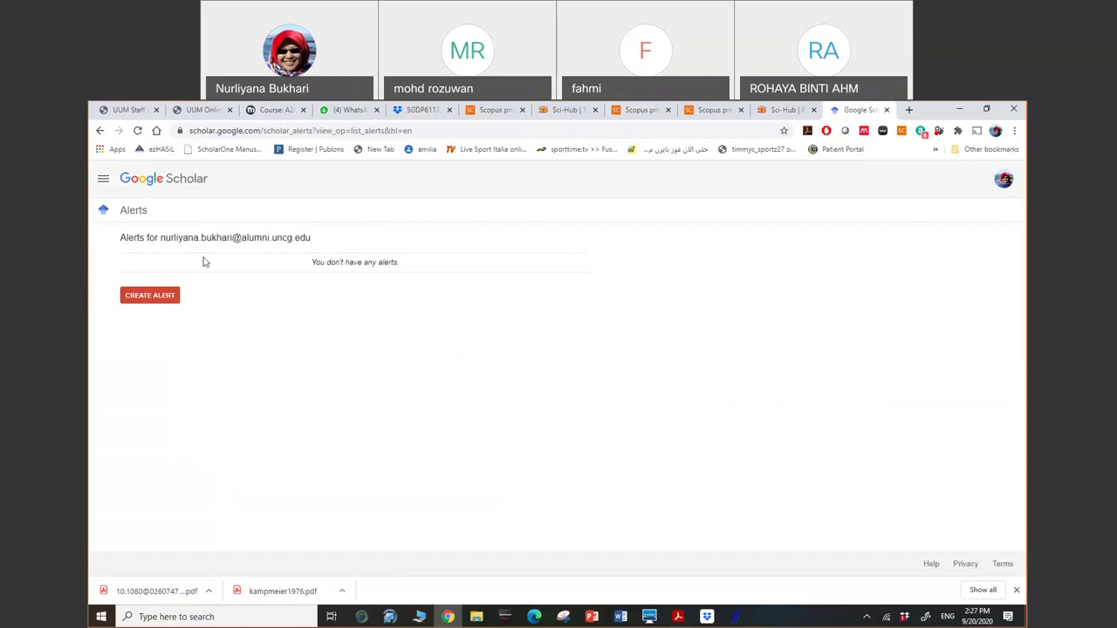
{"action": "left_click", "coordinate": [158, 301]}
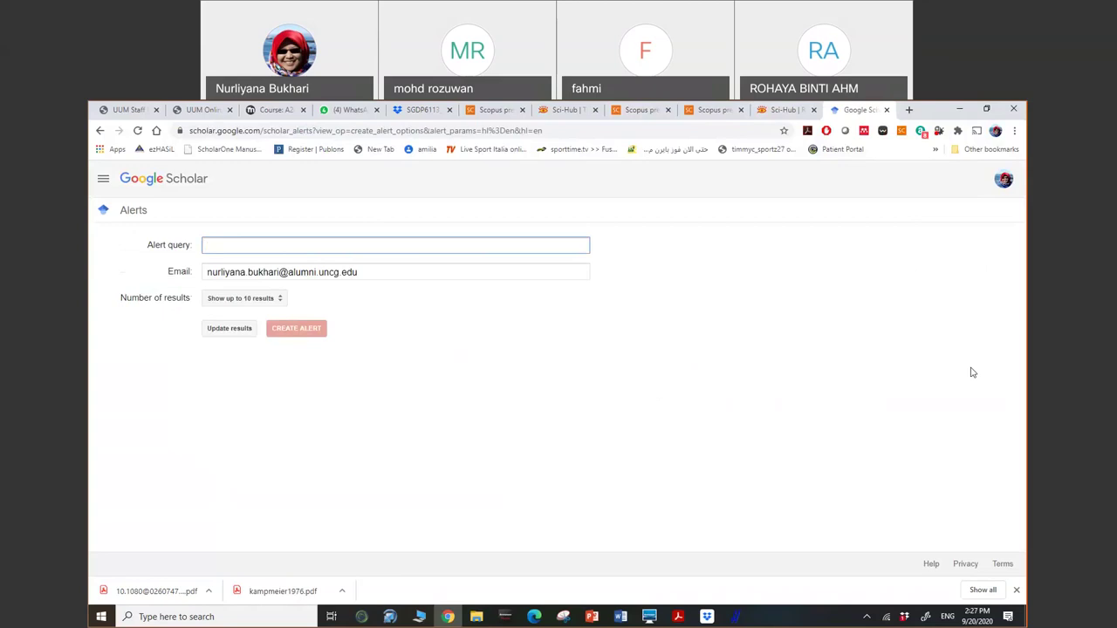
{"action": "type", "text": "asse"}
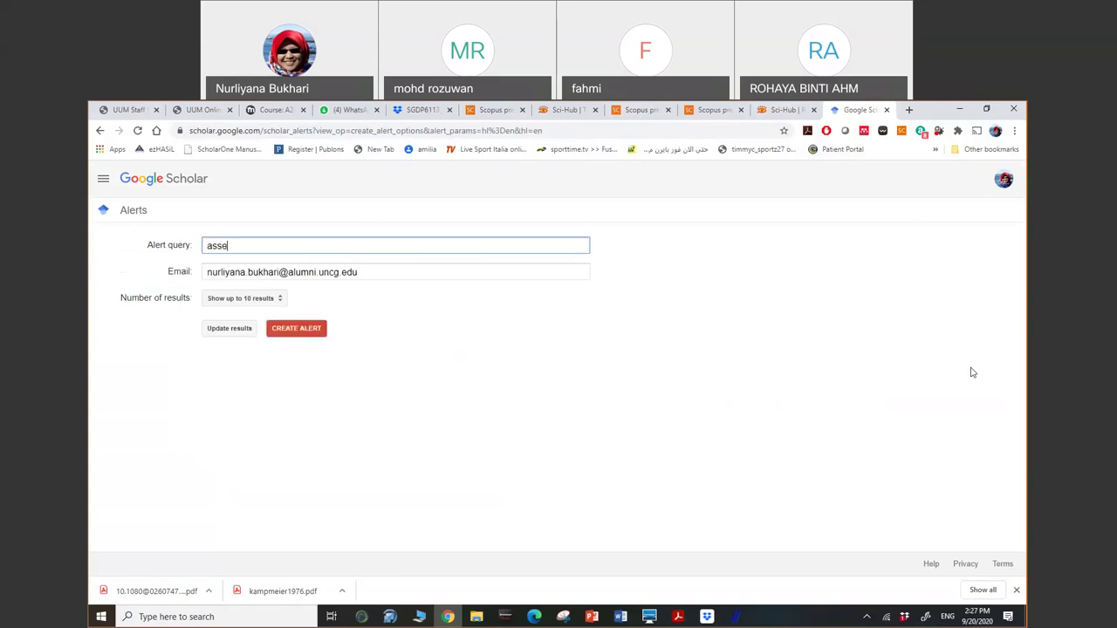
{"action": "type", "text": "ssment"}
{"action": "key", "text": "Home"}
{"action": "type", "text": "educational"}
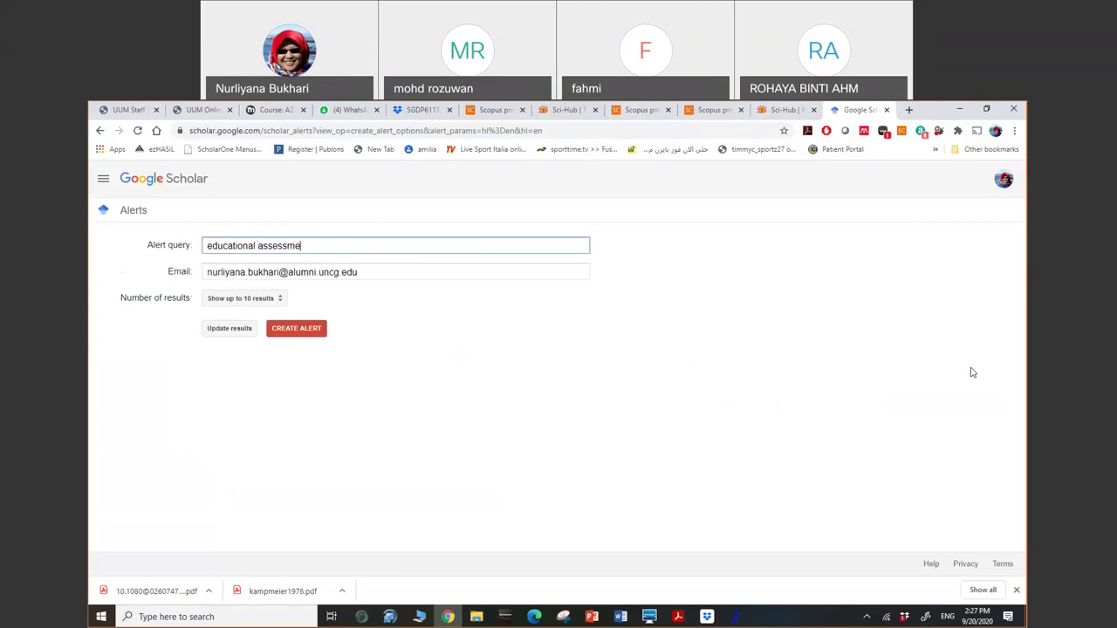
{"action": "key", "text": "ctrl+a"}
{"action": "key", "text": "BackSpace"}
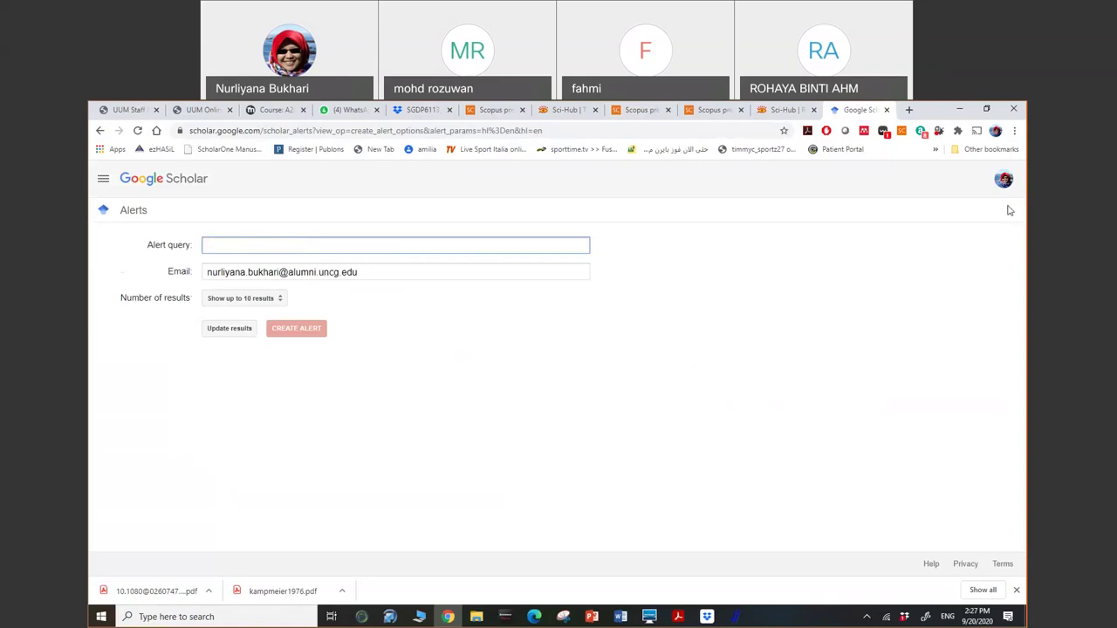
{"action": "left_click", "coordinate": [910, 110]}
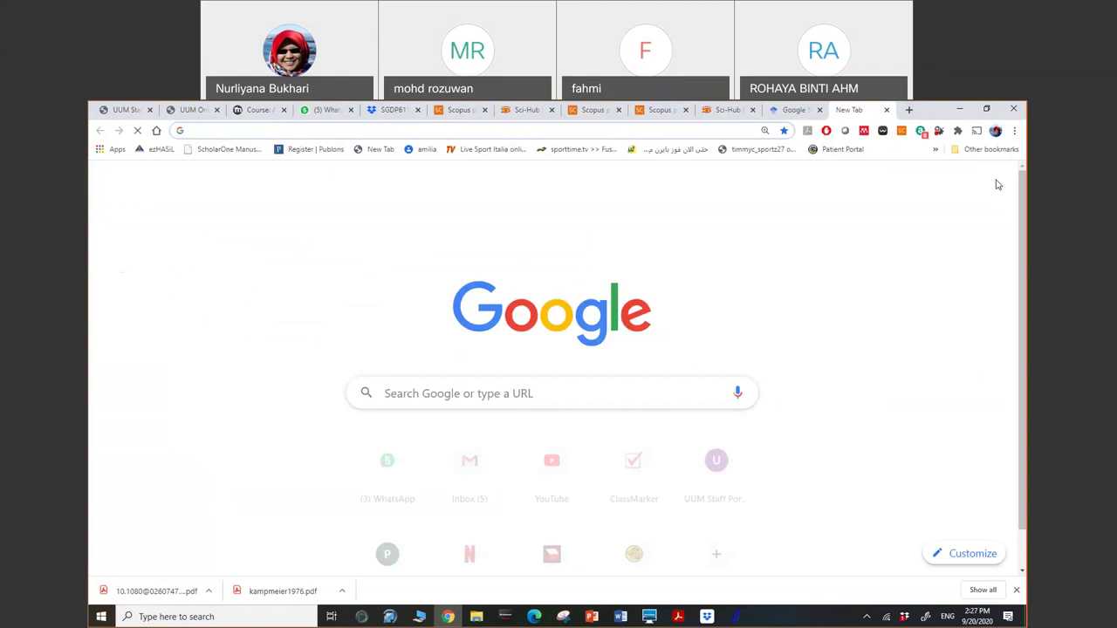
{"action": "left_click", "coordinate": [813, 109]}
{"action": "type", "text": "asd"}
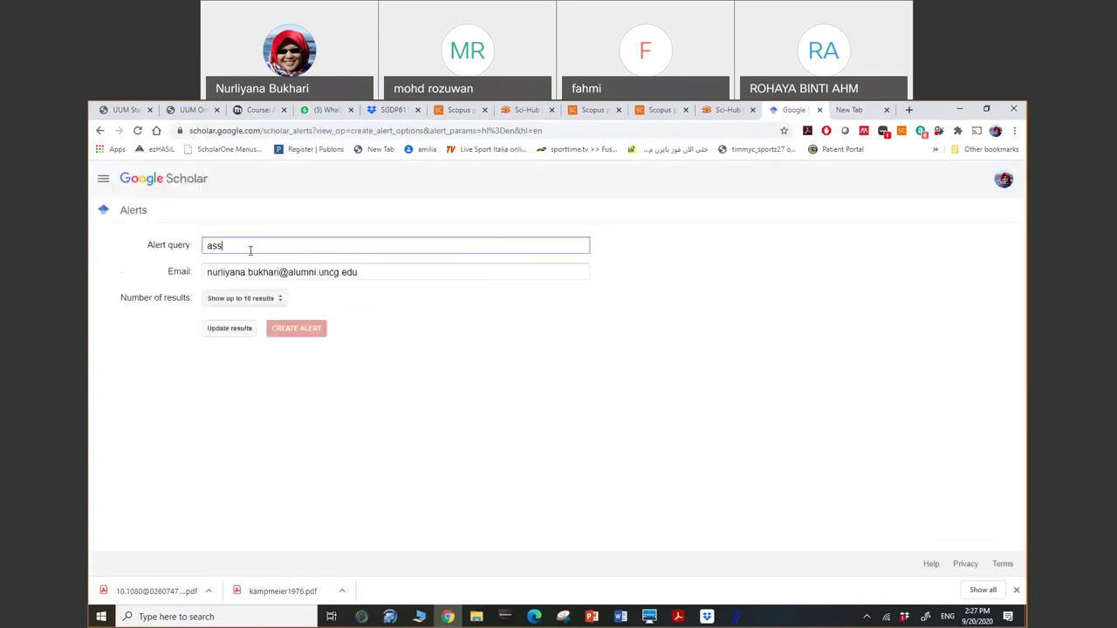
{"action": "type", "text": "f"}
{"action": "key", "text": "BackSpace"}
{"action": "key", "text": "BackSpace"}
{"action": "key", "text": "BackSpace"}
{"action": "key", "text": "BackSpace"}
Set the alert query to "educational assessment; higher education; remote learning" with up to 10 results shown
{"action": "type", "text": "educ"}
{"action": "key", "text": "BackSpace"}
{"action": "type", "text": "ucational"}
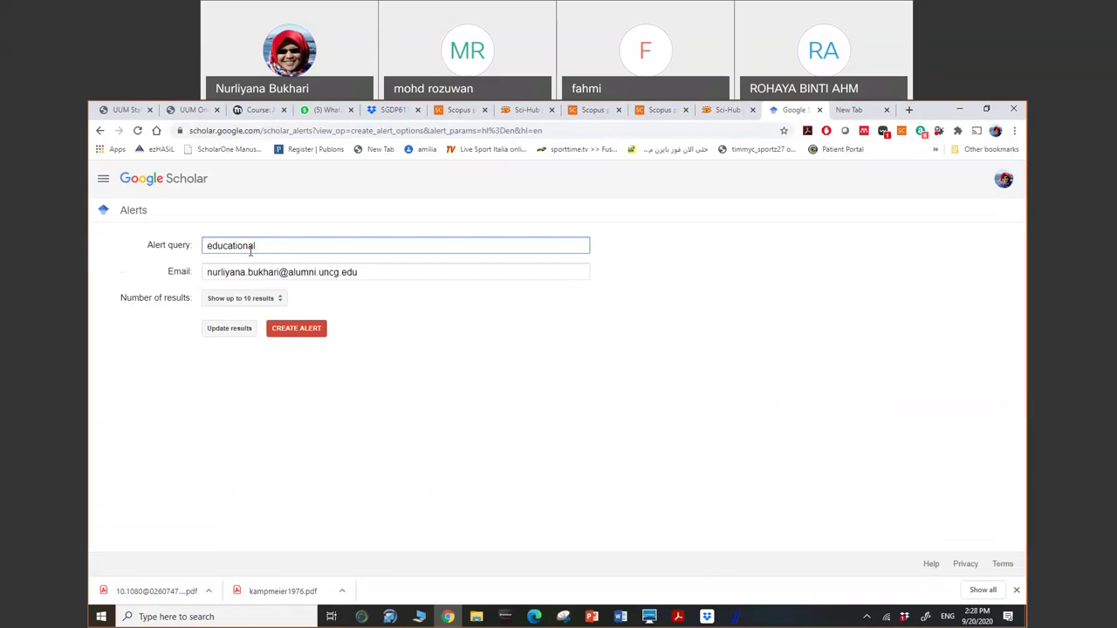
{"action": "type", "text": "assessment; higher education"}
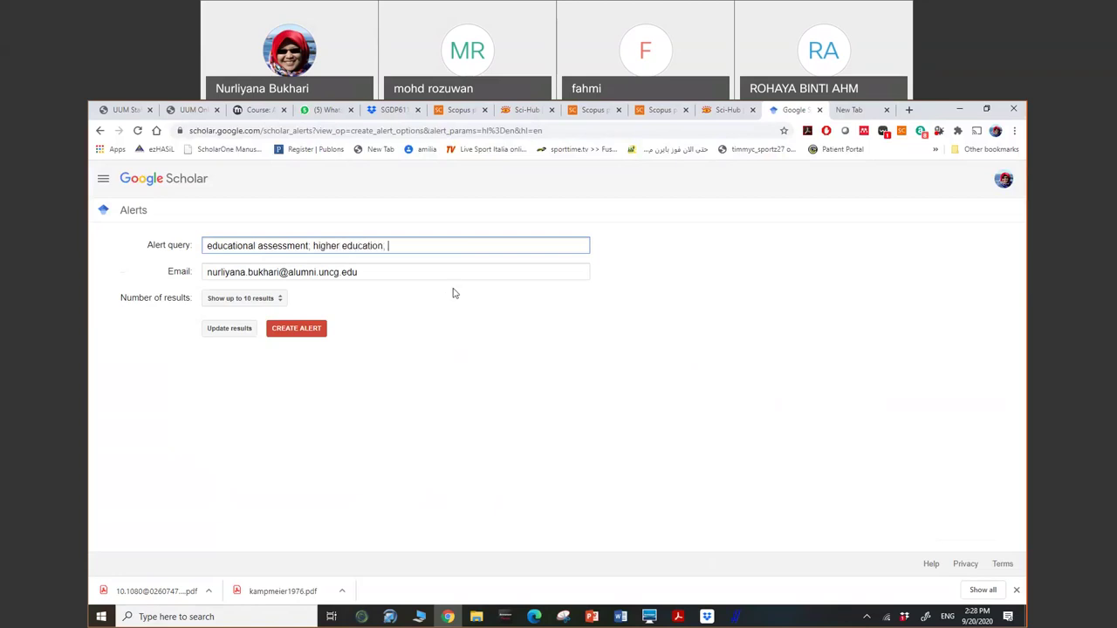
{"action": "type", "text": "; remote learning"}
{"action": "left_click", "coordinate": [281, 299]}
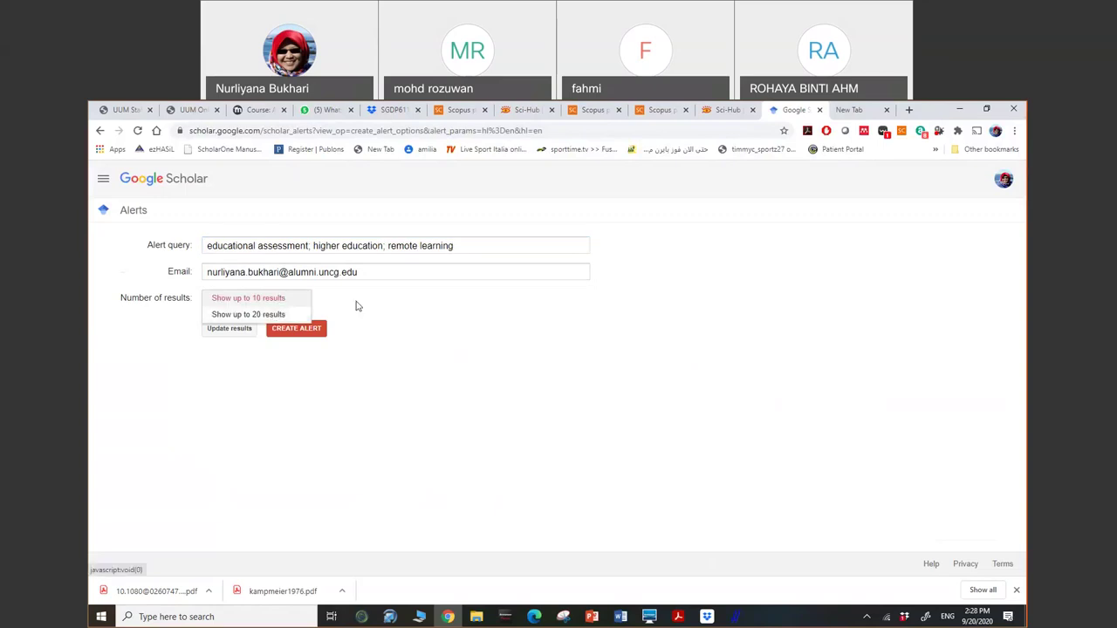
{"action": "left_click", "coordinate": [301, 300]}
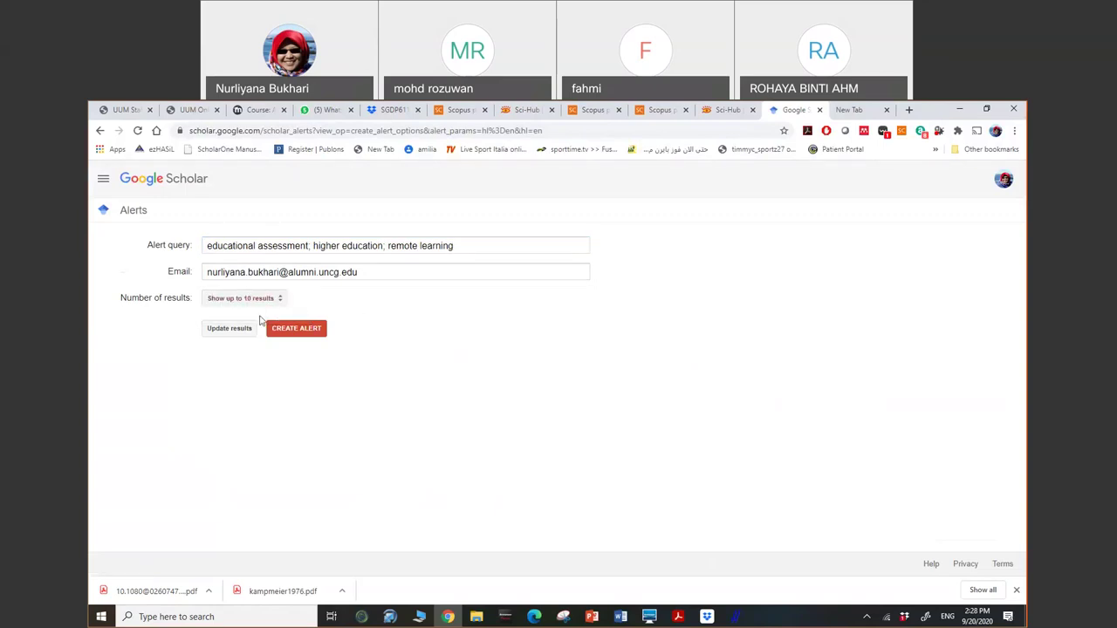
{"action": "left_click", "coordinate": [295, 335]}
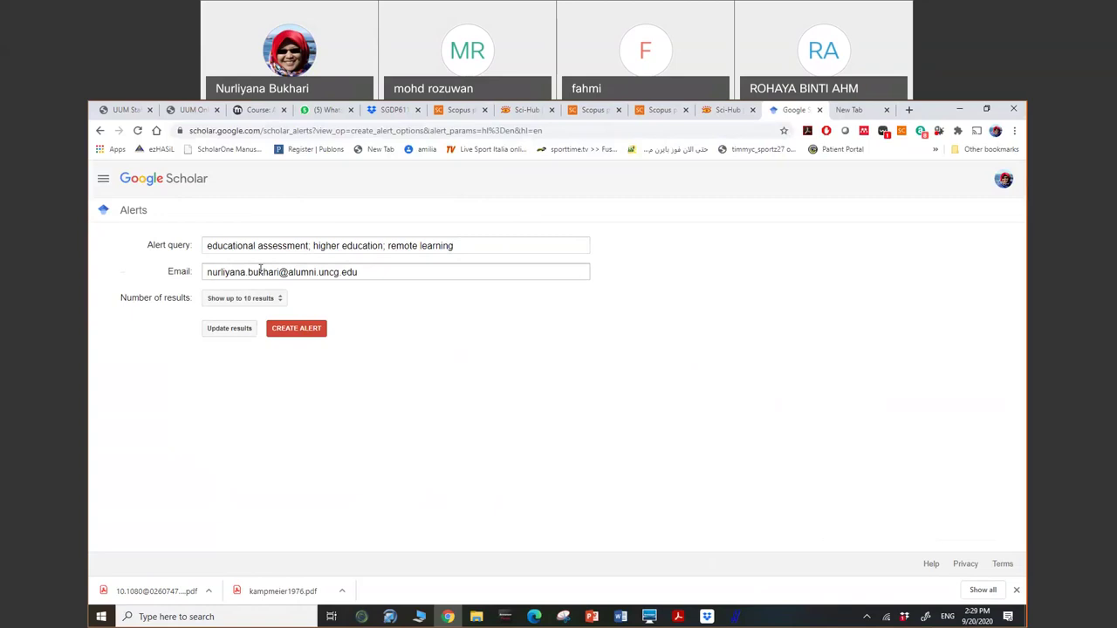
Highlight a phrase in the alert query, minimize the browser and switch to the A201_SGDP6113_1_Welcome_vNB.pptx presentation in PowerPoint
{"action": "left_click_drag", "start_coordinate": [208, 246], "coordinate": [312, 247]}
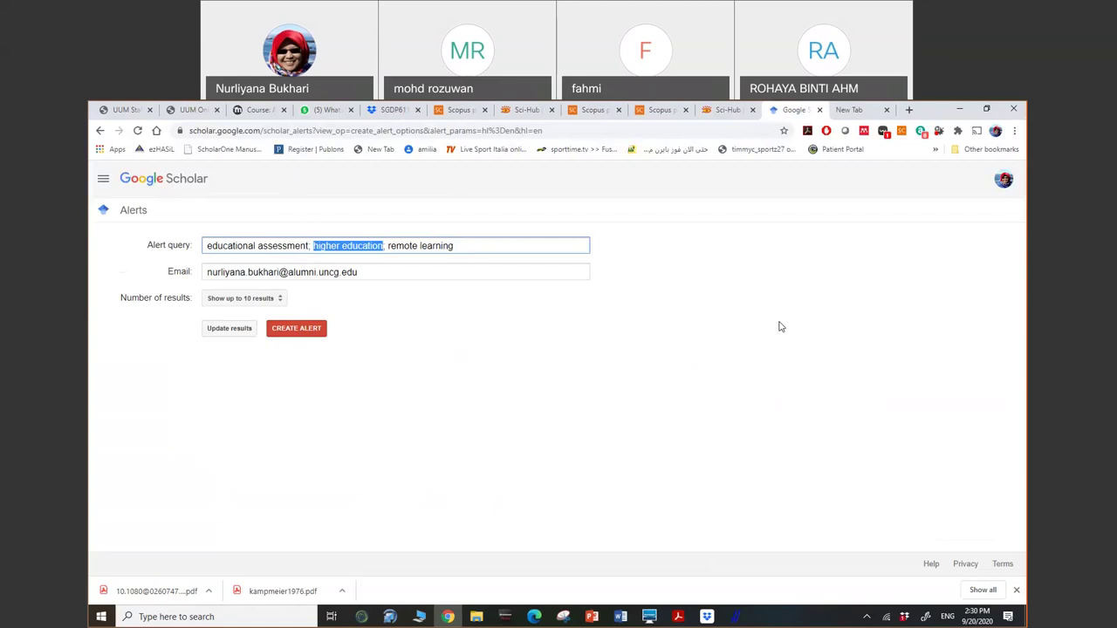
{"action": "left_click", "coordinate": [957, 111]}
{"action": "mouse_move", "coordinate": [590, 617]}
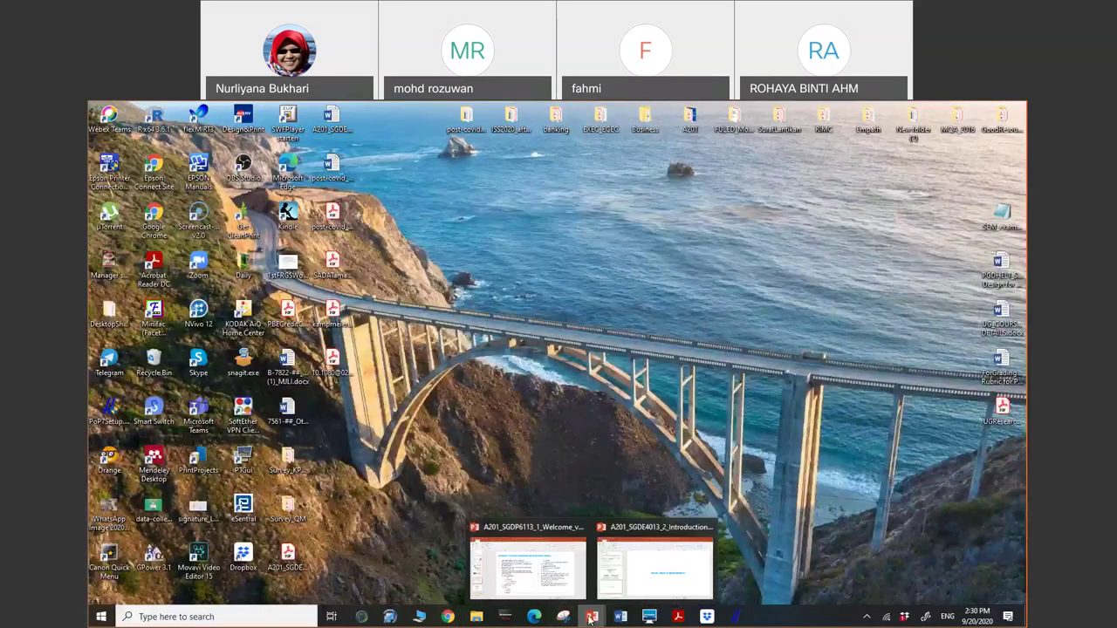
{"action": "left_click", "coordinate": [537, 574]}
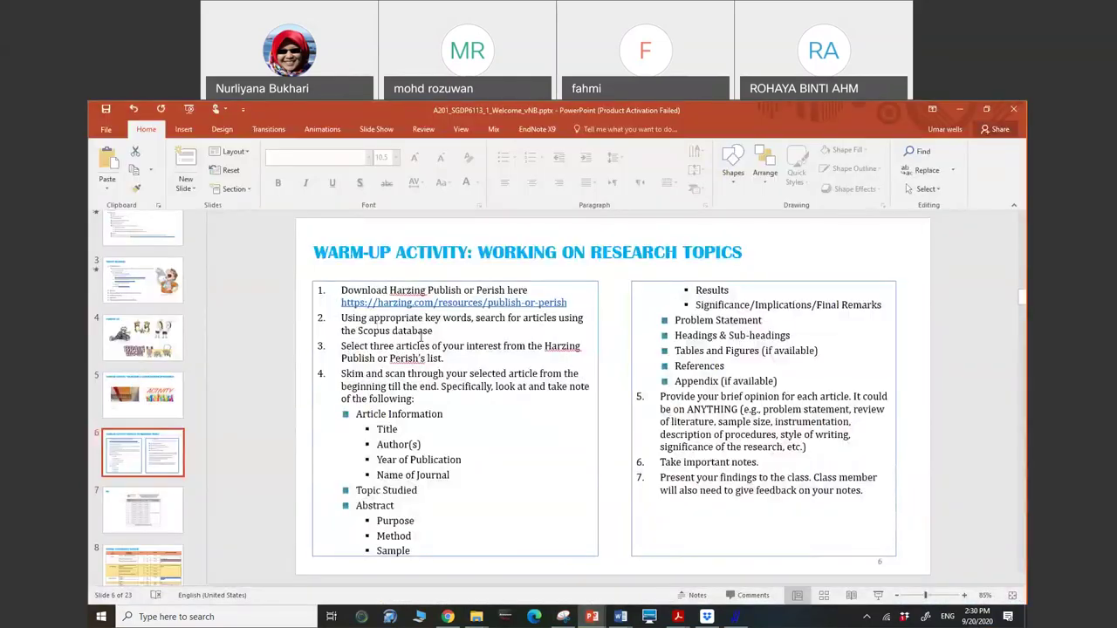